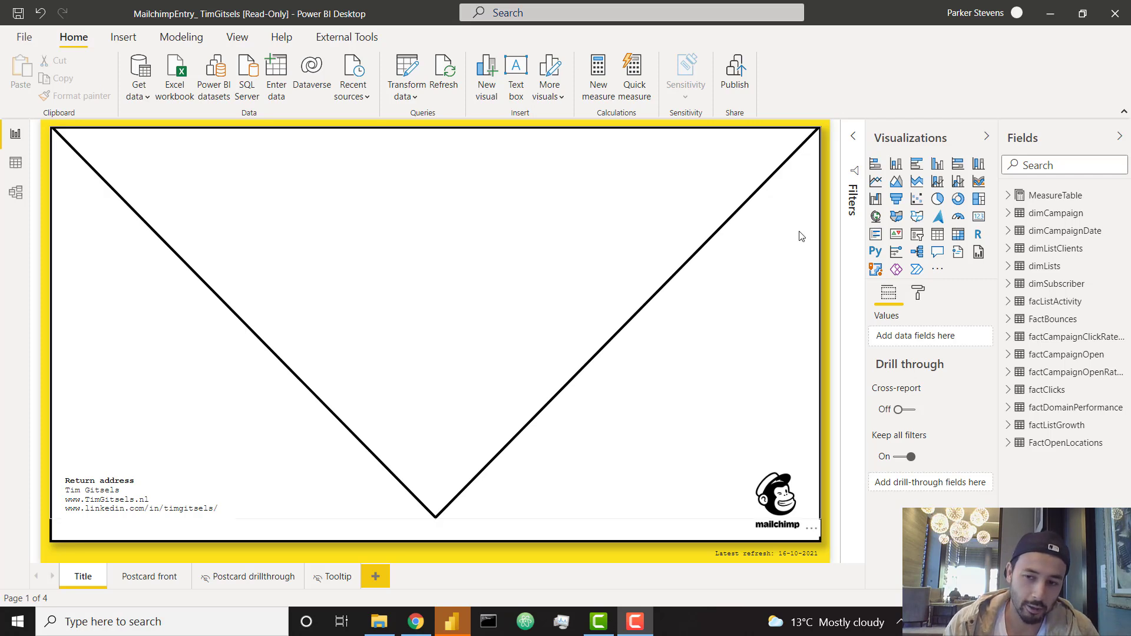
- Select all of the return-address text, then select the envelope-flap button on the Title page
mouse_move(577, 328)
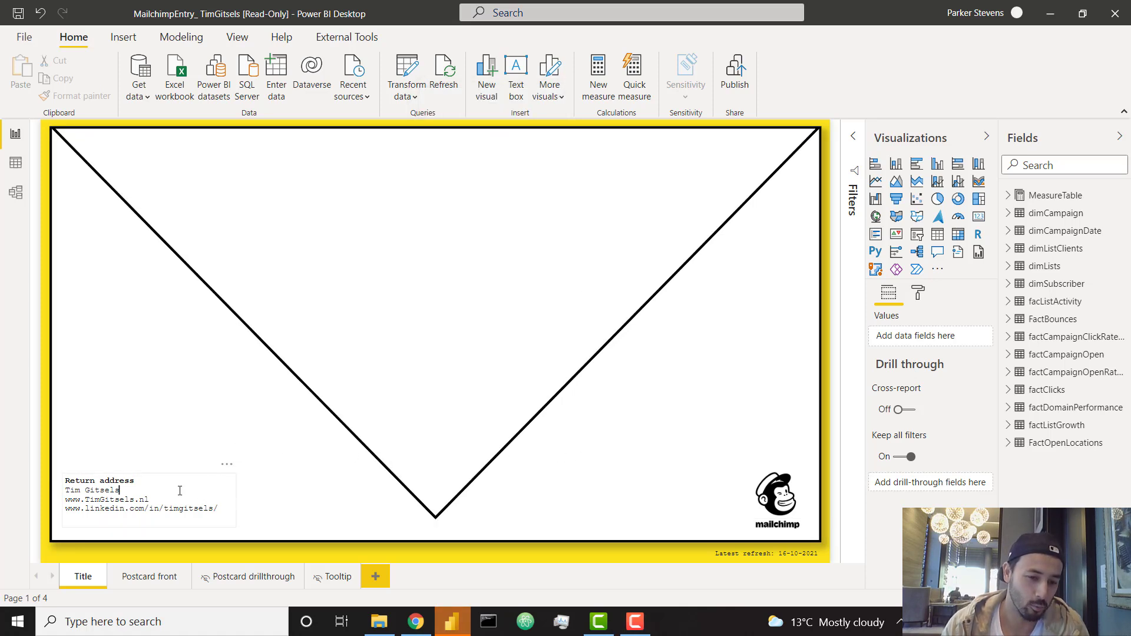
left_click(118, 480)
left_click_drag(223, 510, 66, 478)
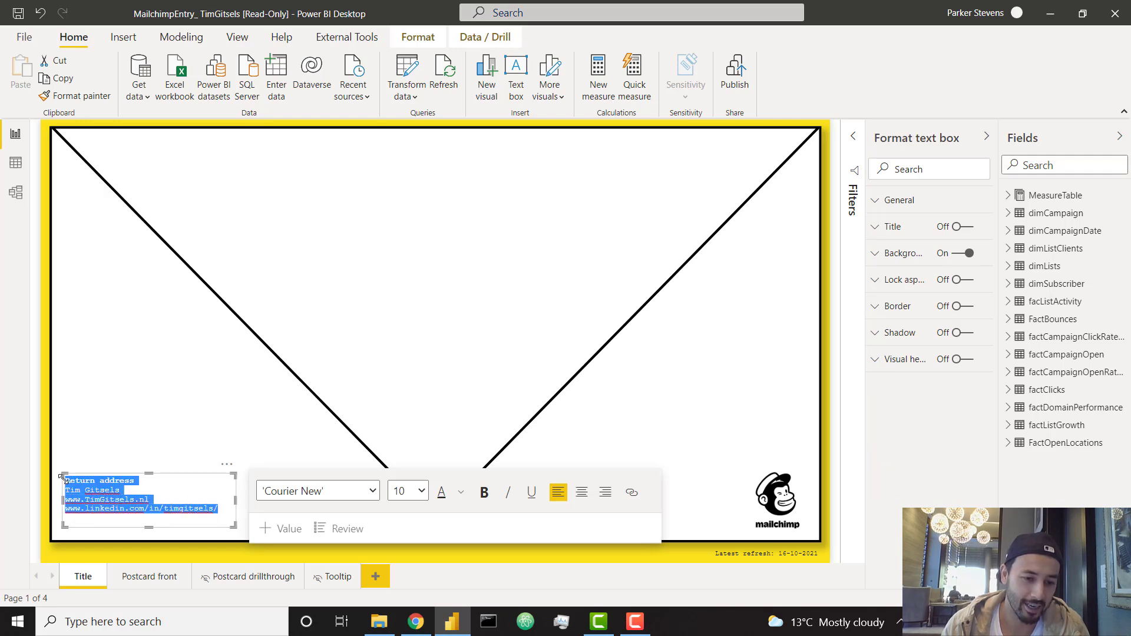
left_click(154, 404)
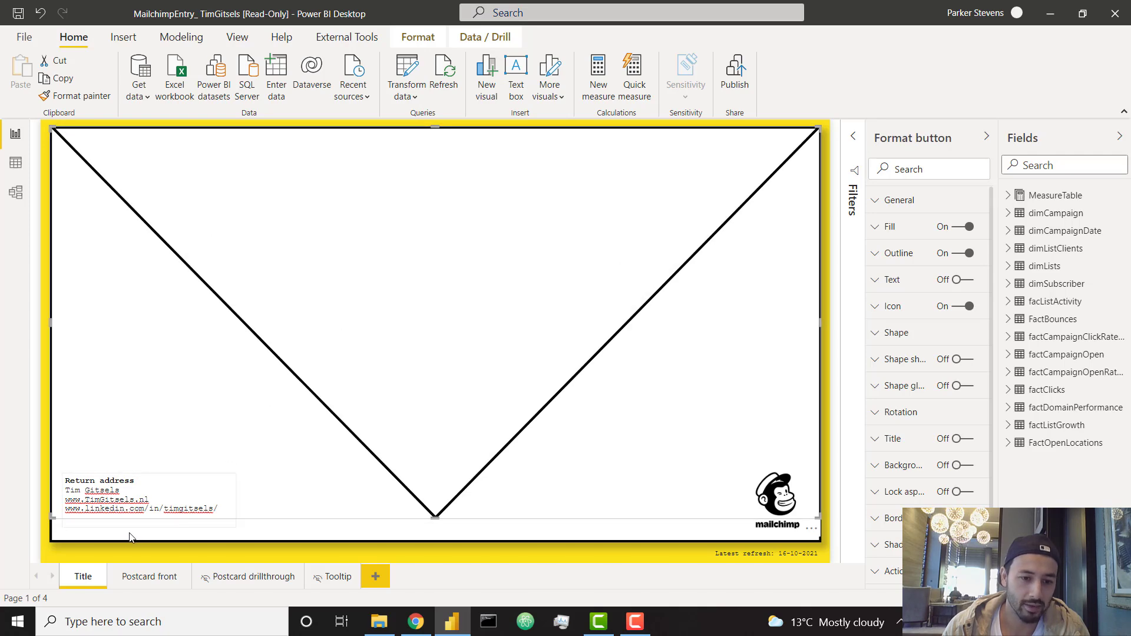
- Duplicate the Title page and select the envelope-flap button on the copy
right_click(78, 576)
left_click(128, 517)
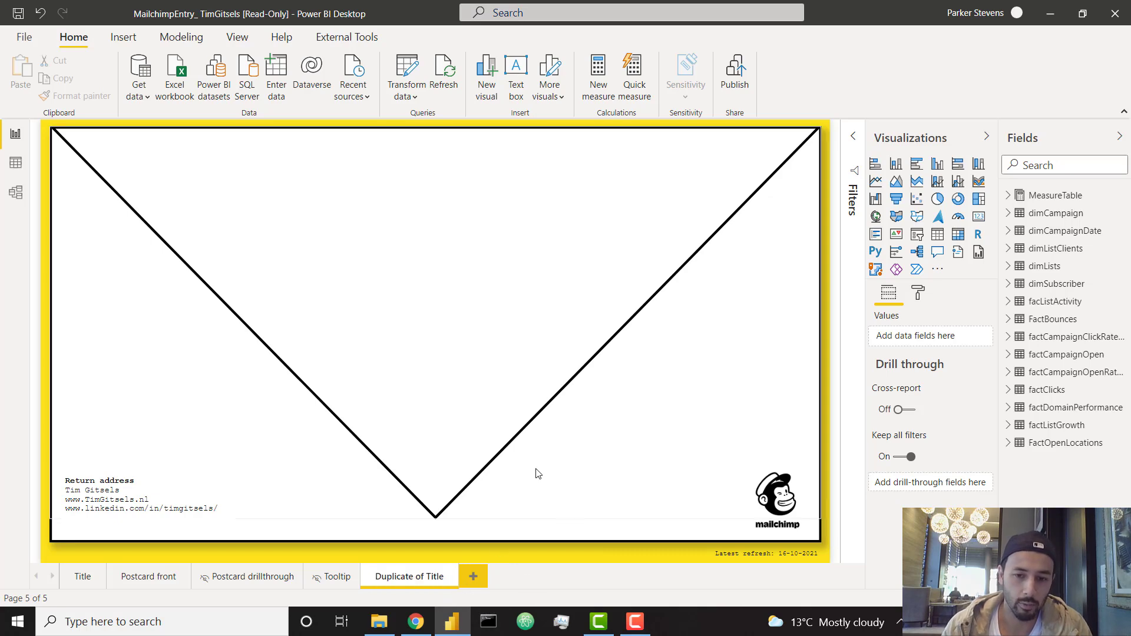
left_click(305, 189)
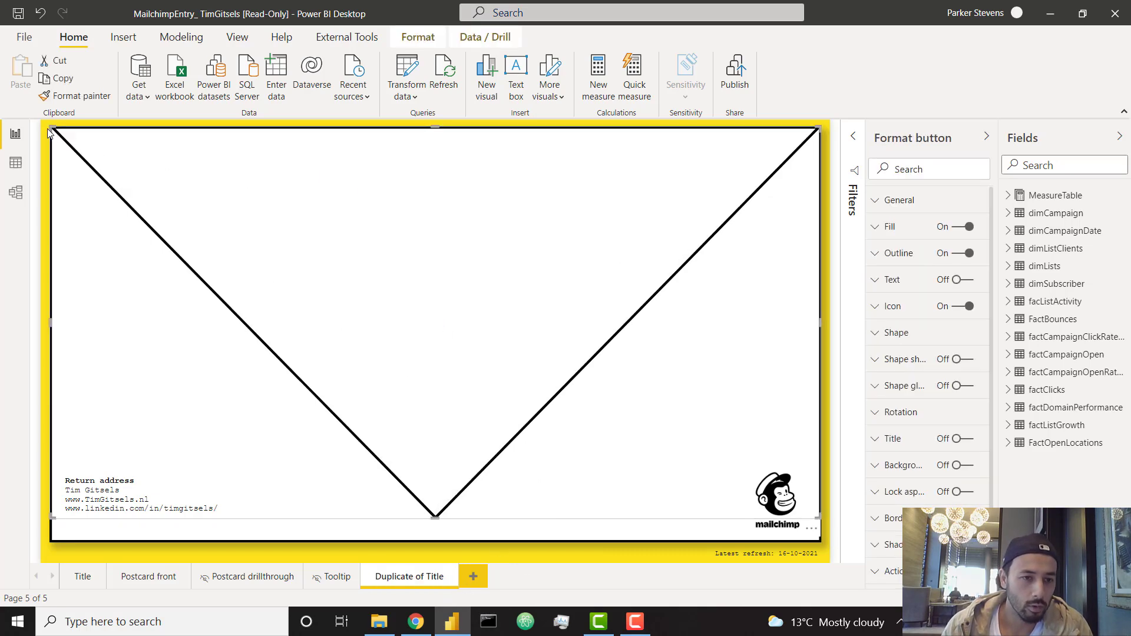
- Shrink and move the flap button into a narrow triangle sitting in the envelope's V
left_click_drag(51, 128, 347, 205)
left_click_drag(518, 211, 449, 144)
left_click_drag(284, 146, 690, 189)
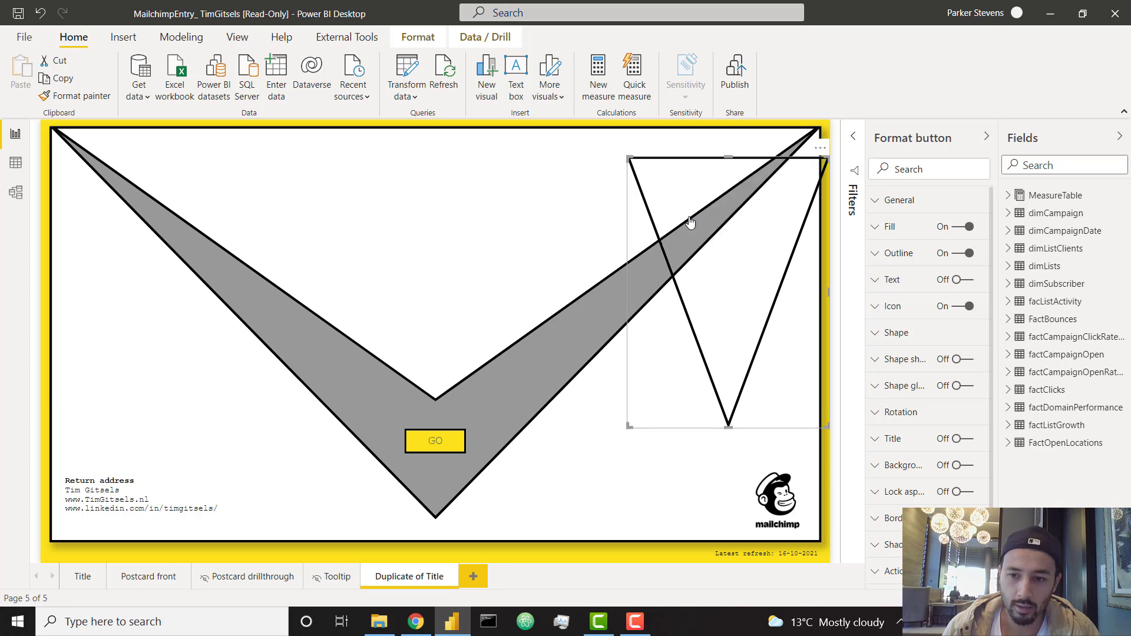
left_click_drag(630, 158, 485, 206)
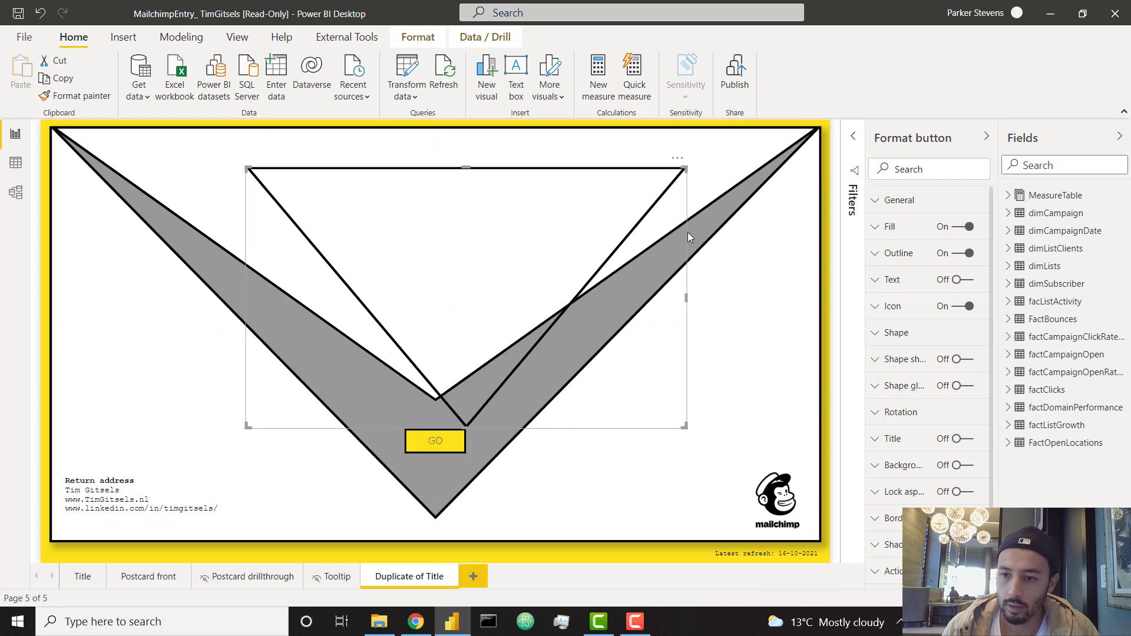
- Fill the triangle button blue in its default state
left_click(926, 201)
left_click(925, 201)
left_click(892, 201)
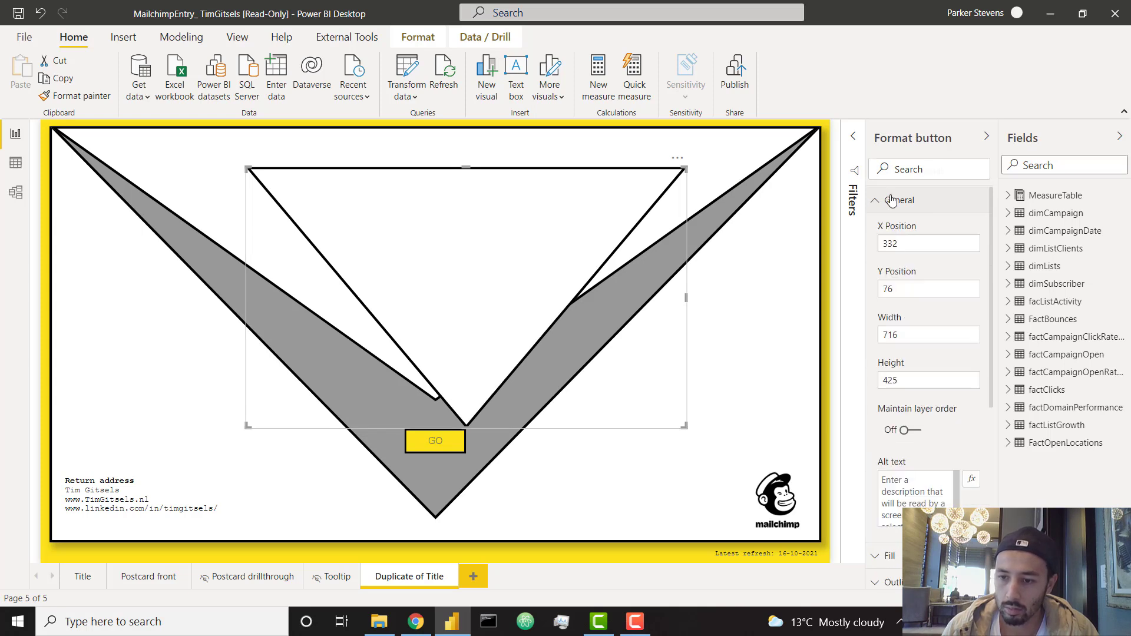
left_click(892, 201)
left_click(912, 227)
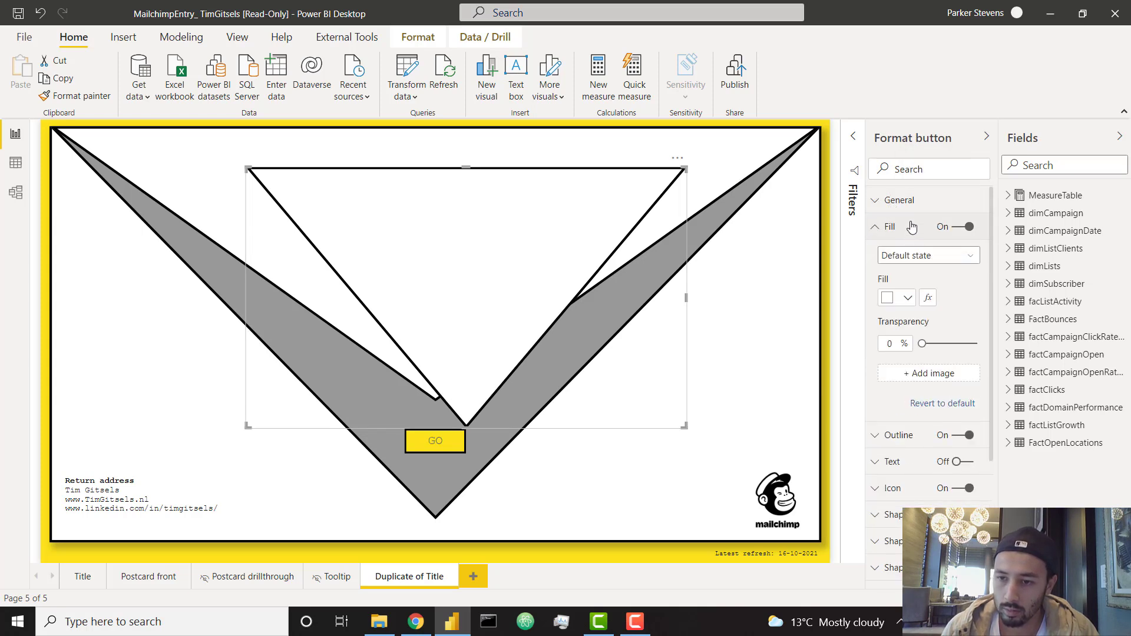
left_click(907, 298)
left_click(948, 336)
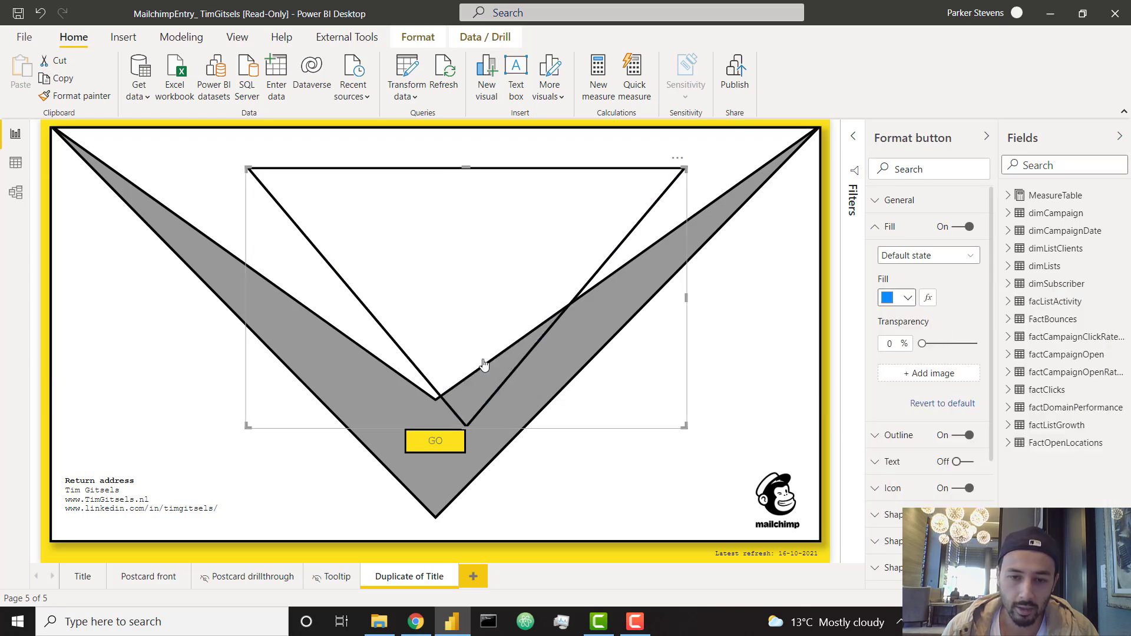
- Make the button's hover fill orange at 0% transparency
left_click(928, 255)
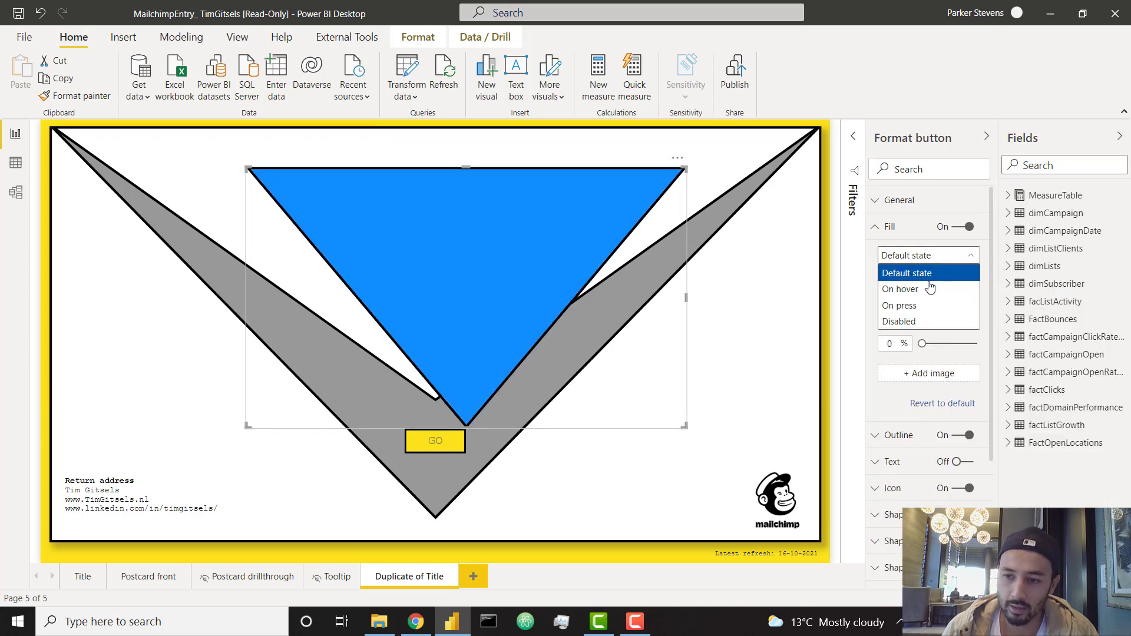
left_click(902, 271)
left_click(904, 299)
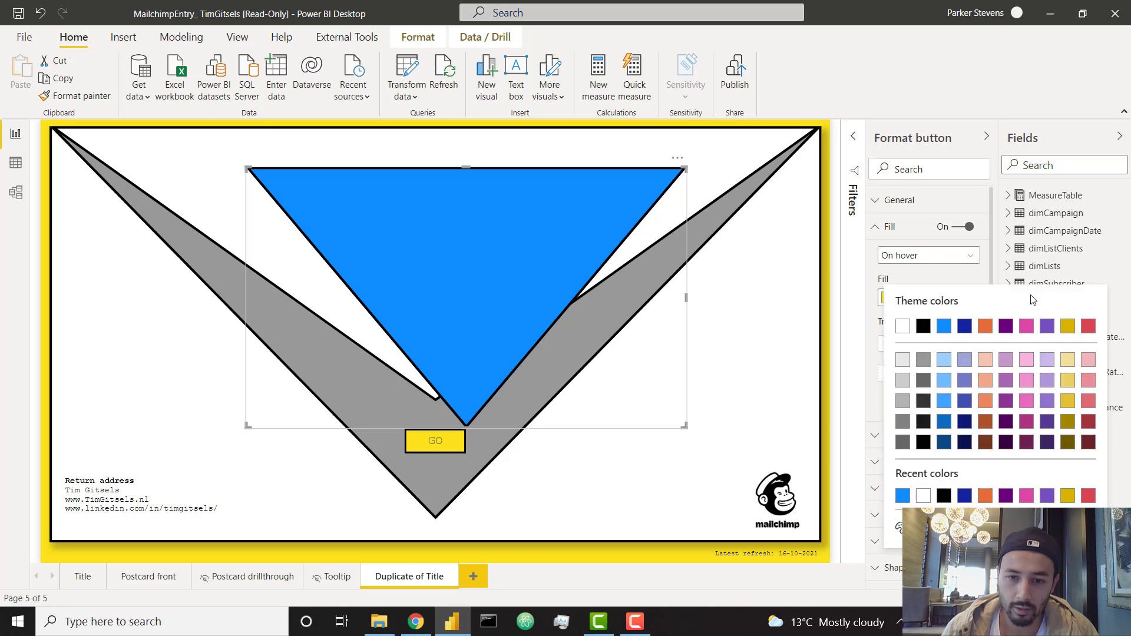
left_click(985, 326)
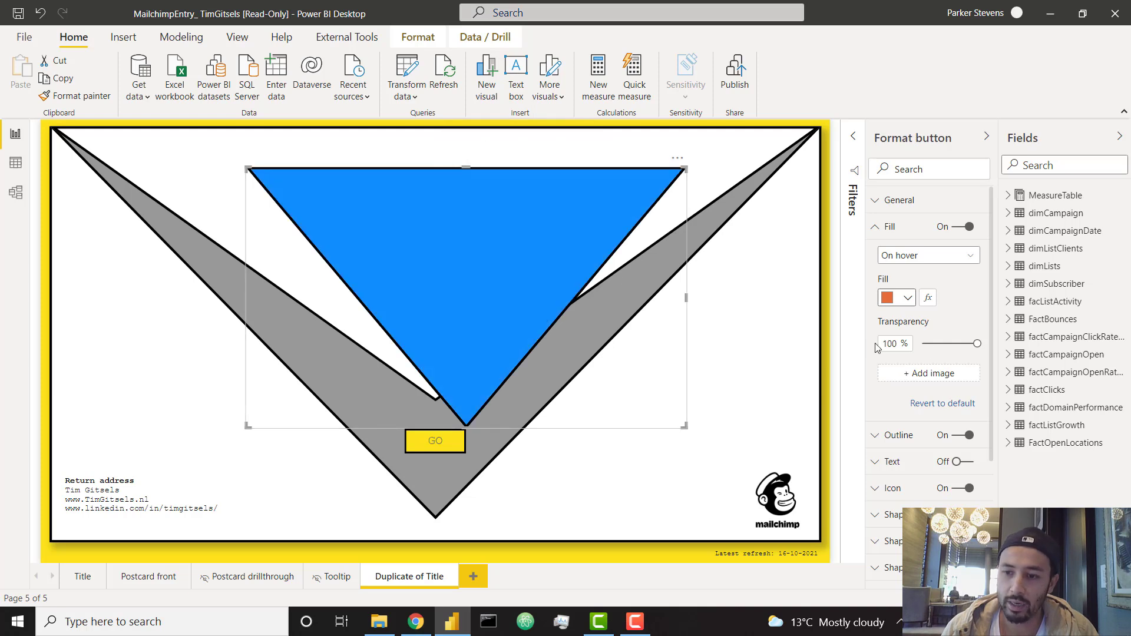
left_click(914, 255)
left_click(912, 272)
left_click(902, 255)
left_click(898, 288)
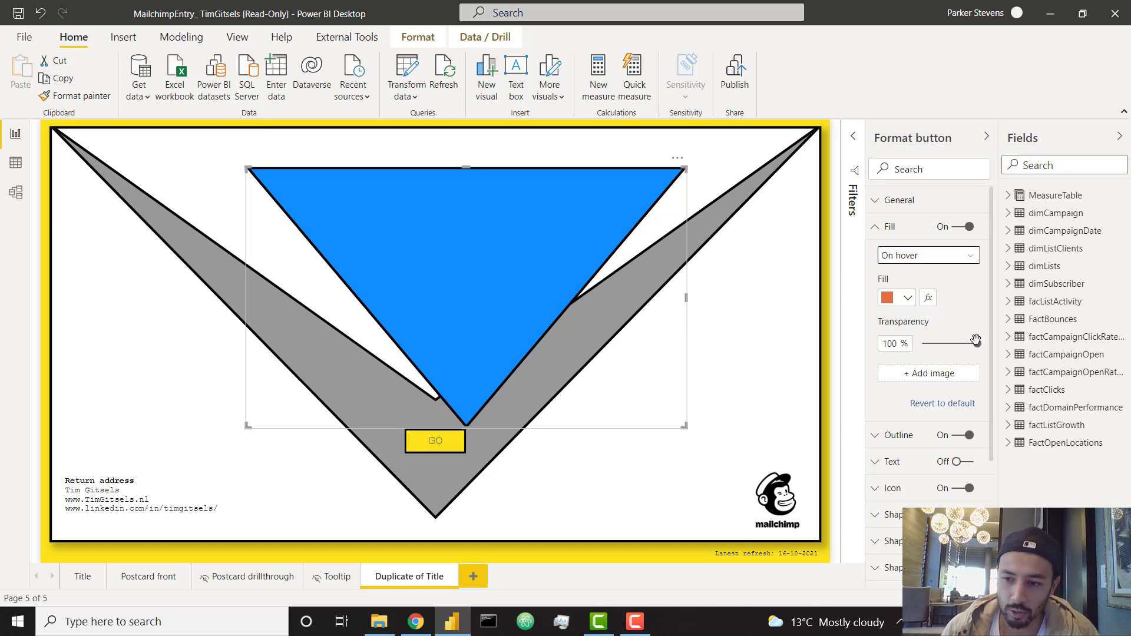
left_click_drag(977, 343, 922, 343)
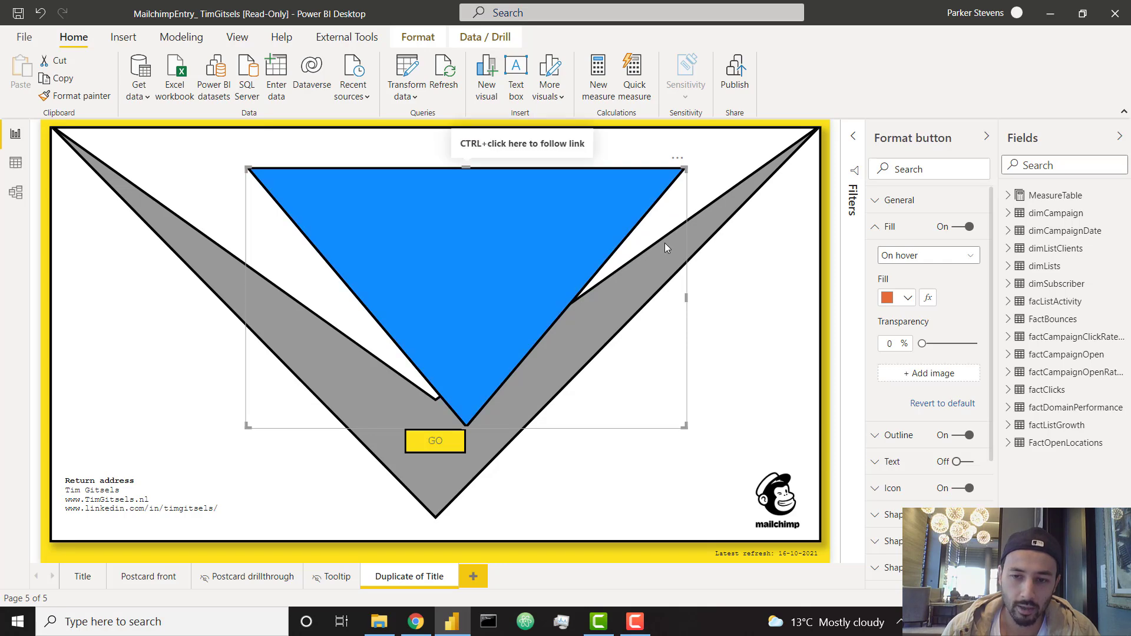
- Duplicate the Title page again and fill the new copy's envelope button blue
right_click(80, 583)
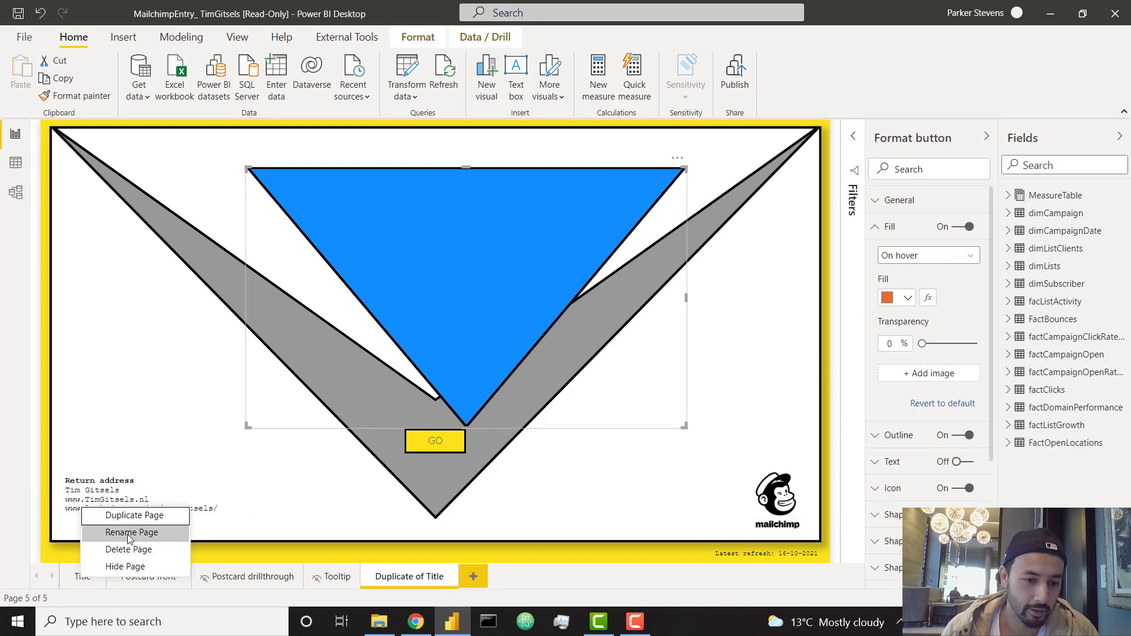
left_click(147, 516)
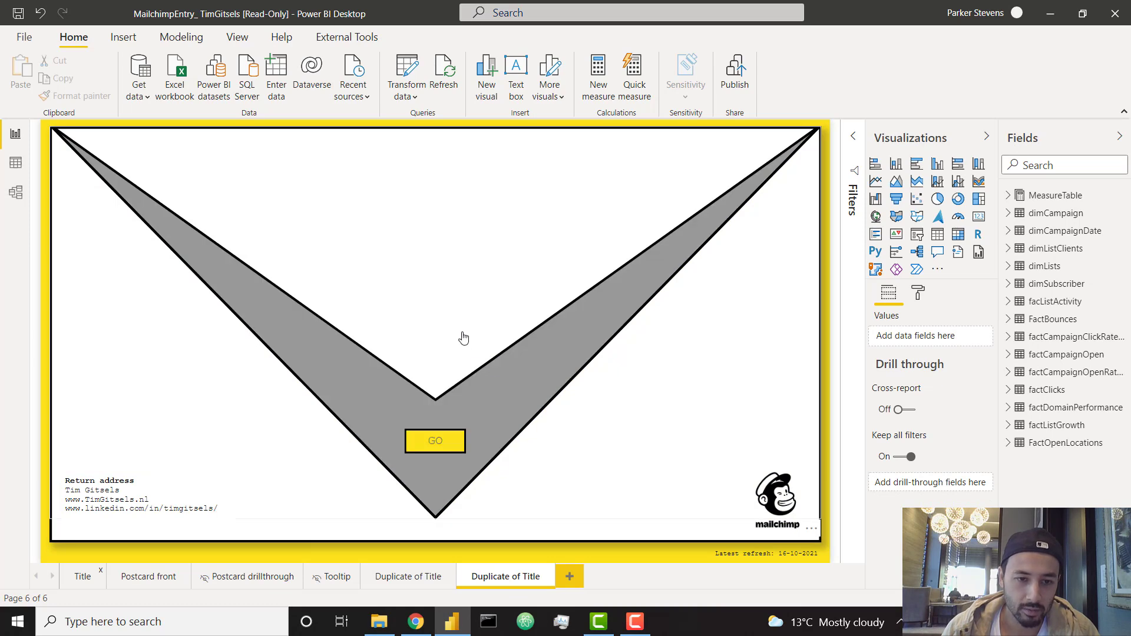
left_click(541, 381)
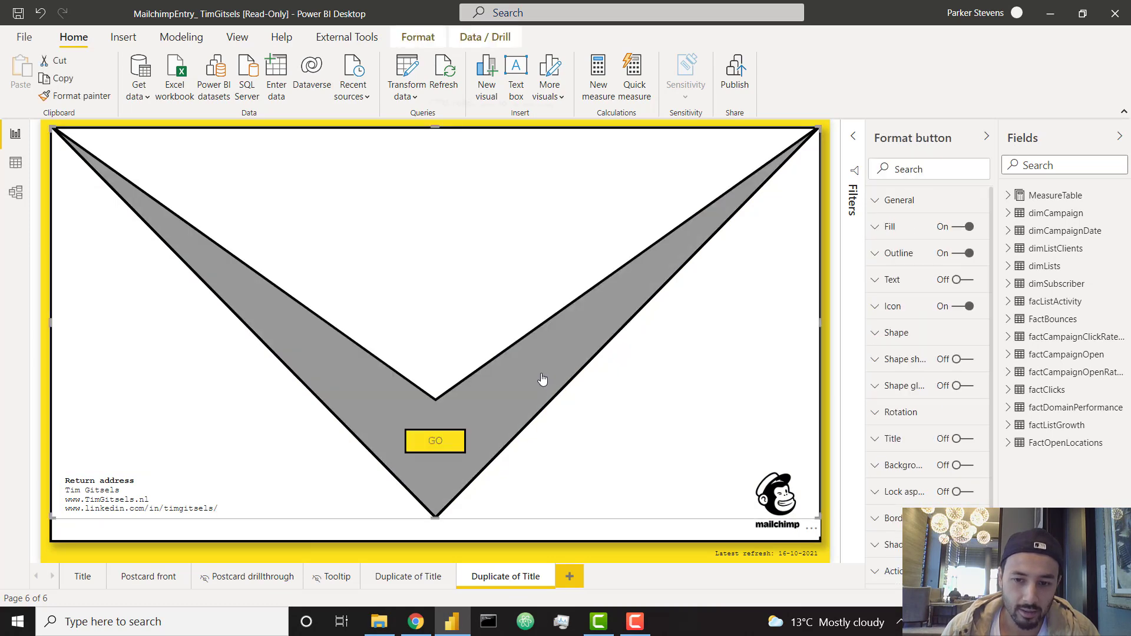
left_click(916, 228)
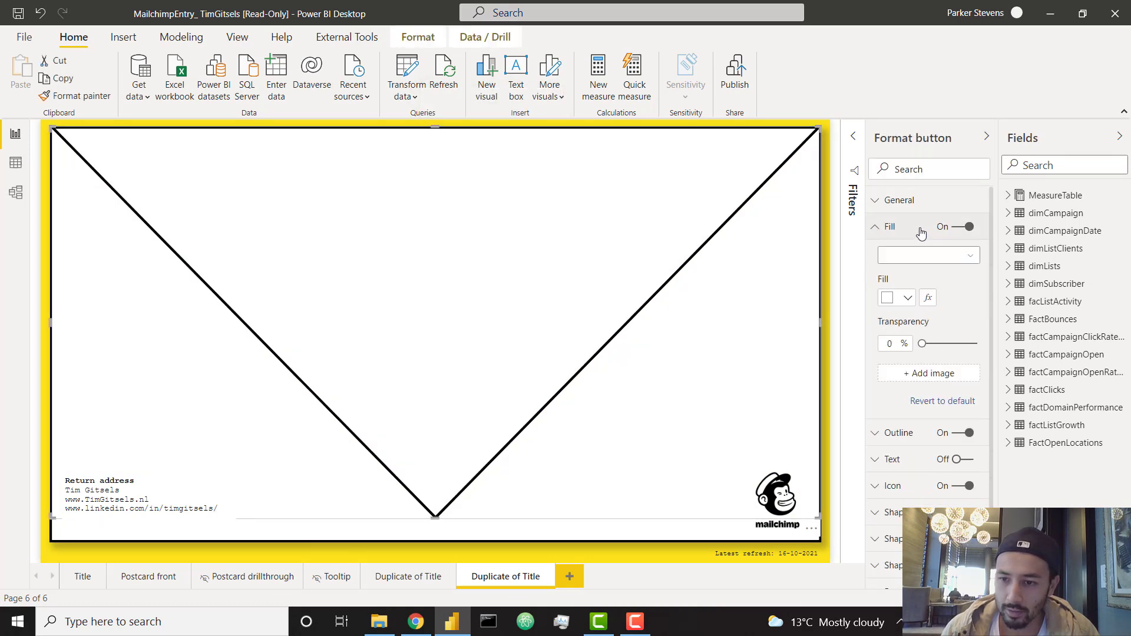
left_click(906, 298)
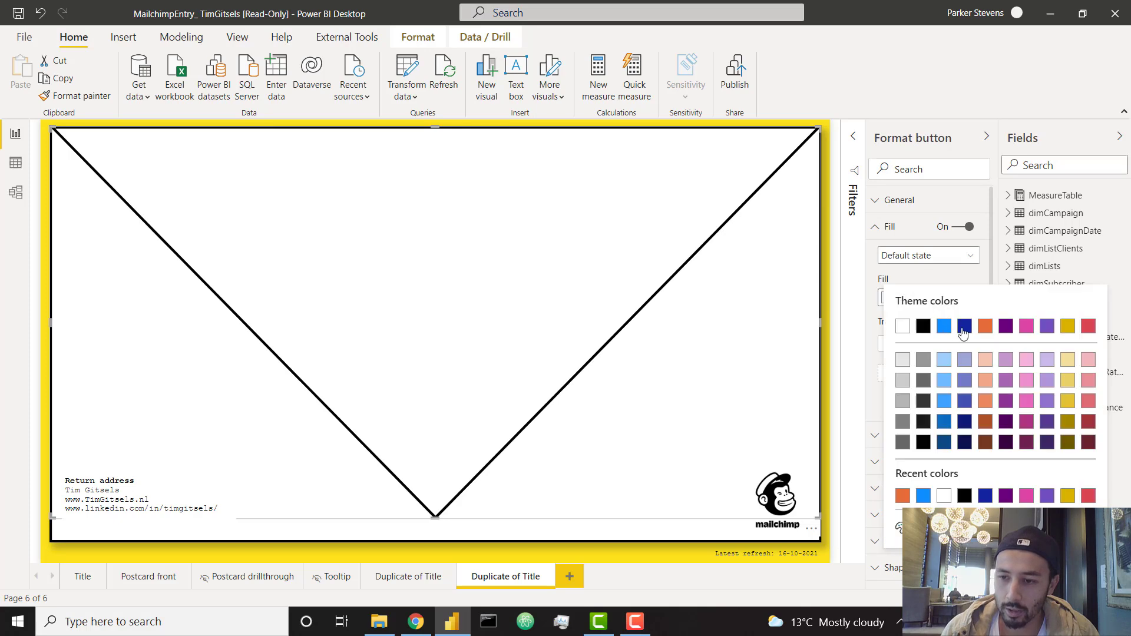
left_click(944, 326)
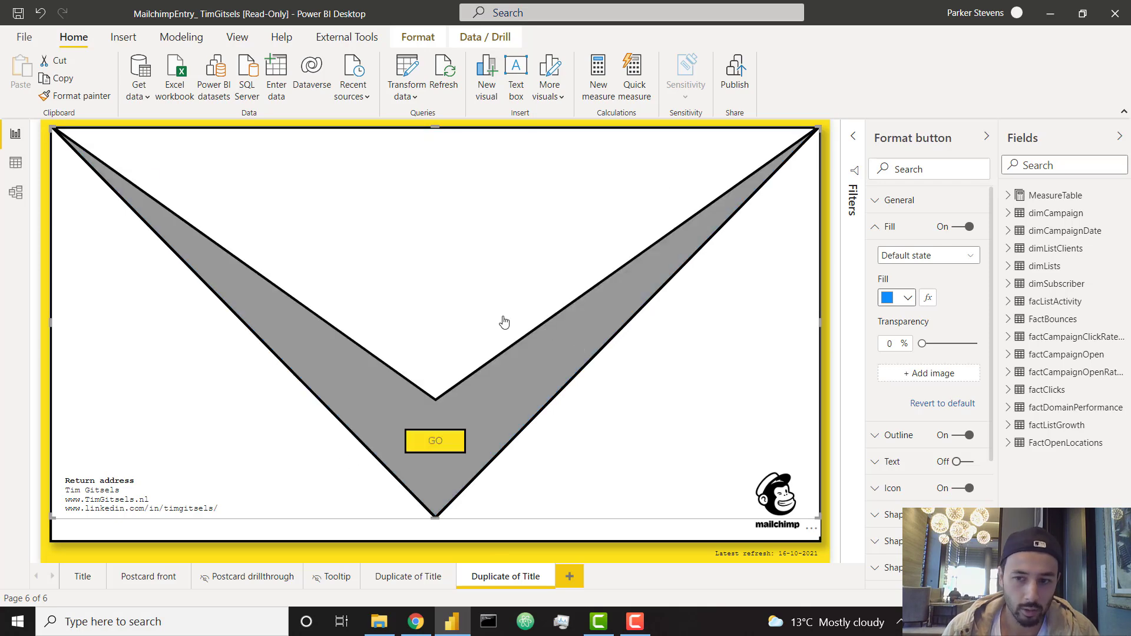
- Set the envelope button's hover fill to pink at 100% transparency
left_click(931, 261)
left_click(901, 290)
left_click(908, 298)
left_click(970, 275)
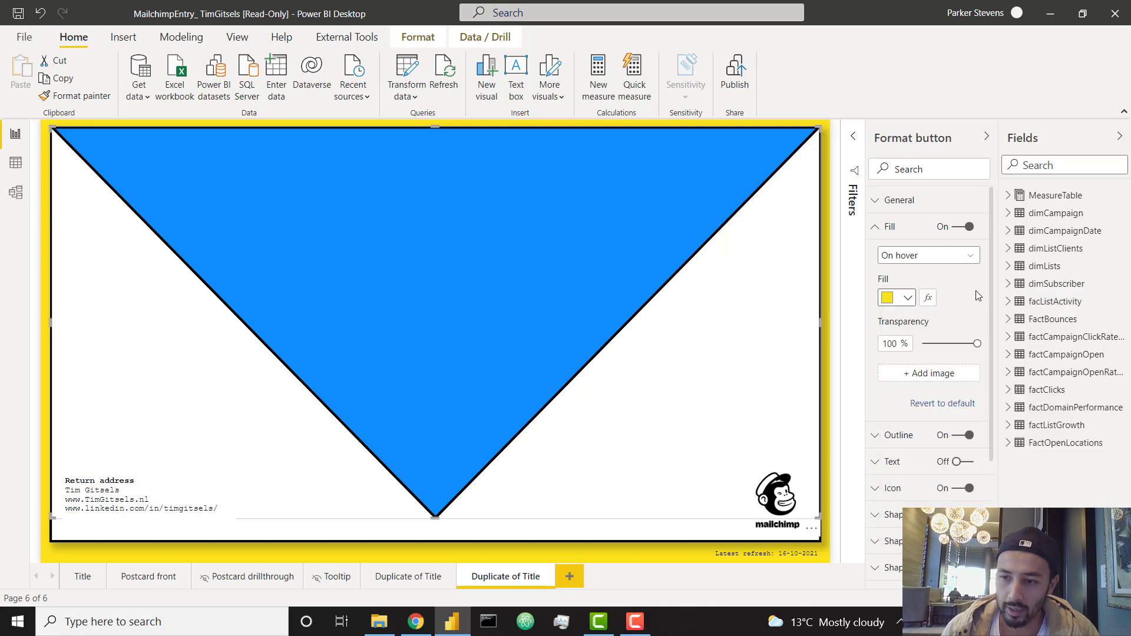
left_click(912, 297)
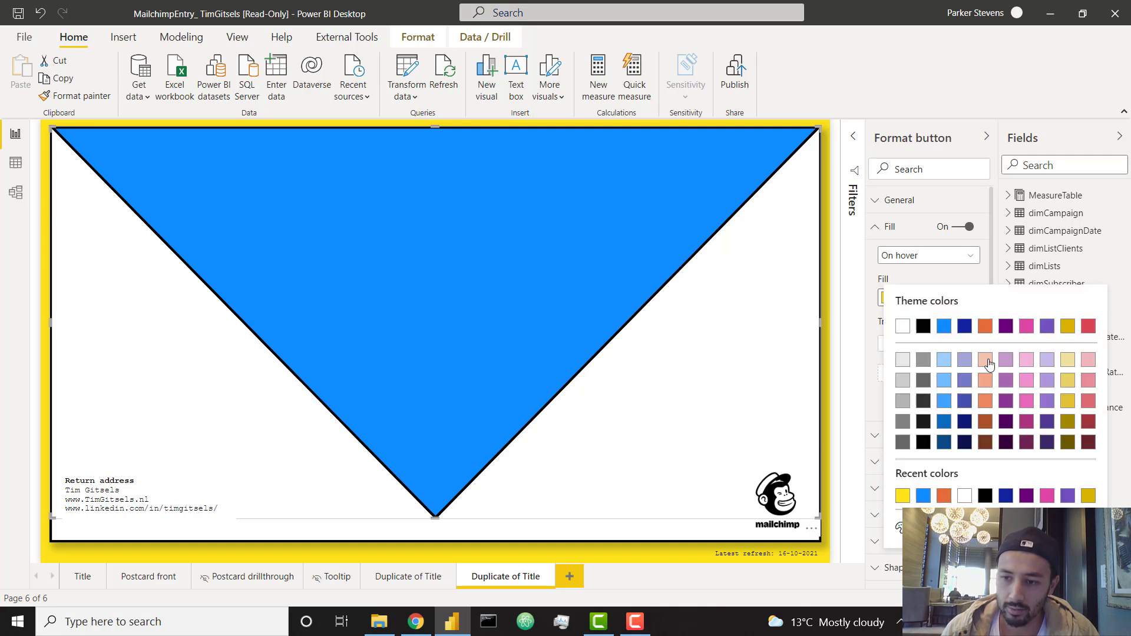
left_click(1031, 326)
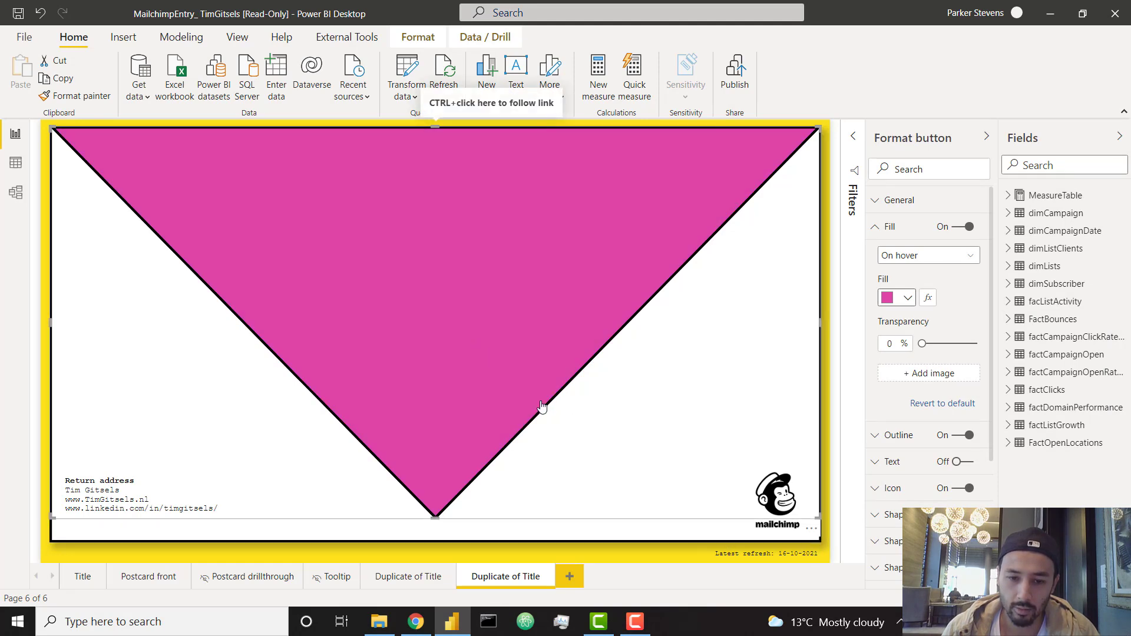
left_click_drag(920, 342, 978, 343)
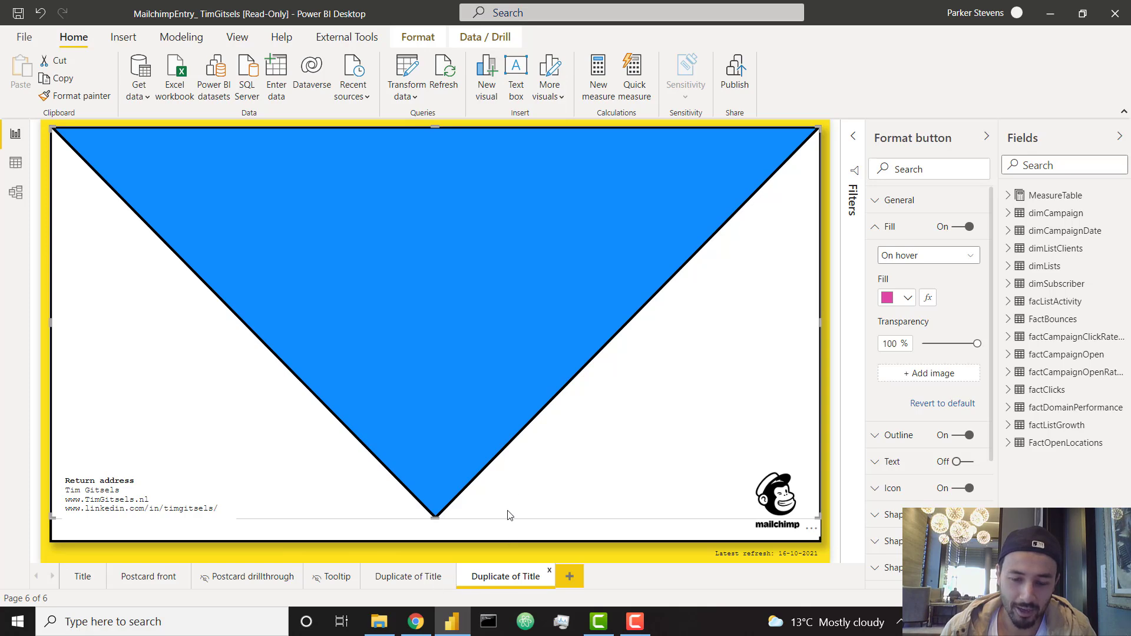
- Set the envelope button's default fill to white, leaving the hover fill transparent
left_click(901, 255)
left_click(901, 270)
left_click(907, 298)
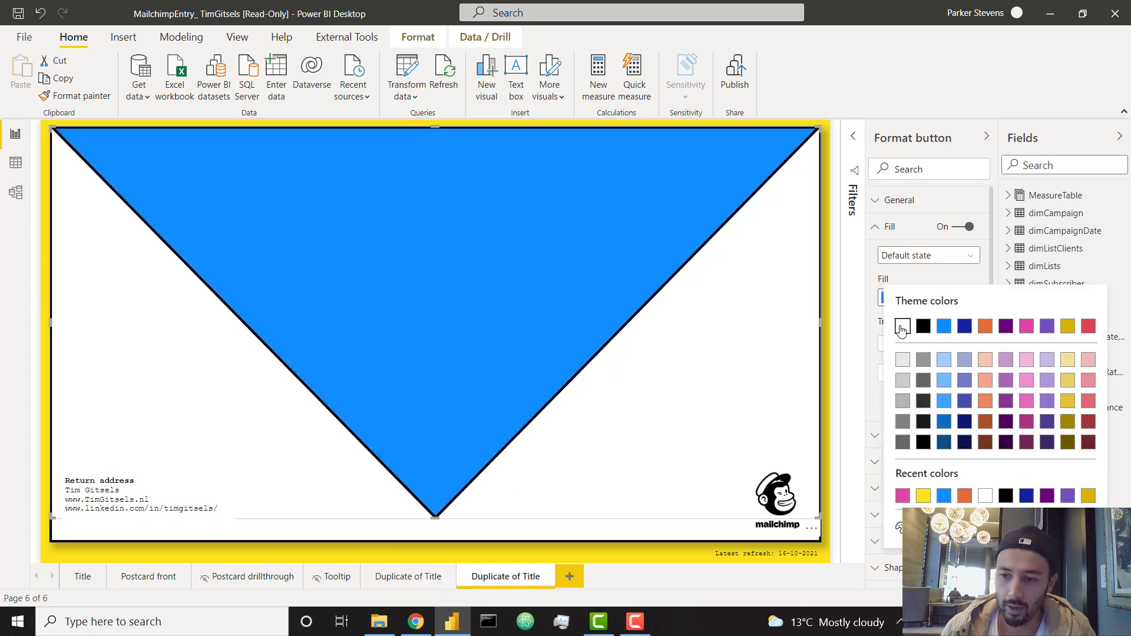
left_click(903, 325)
left_click(914, 261)
left_click(910, 288)
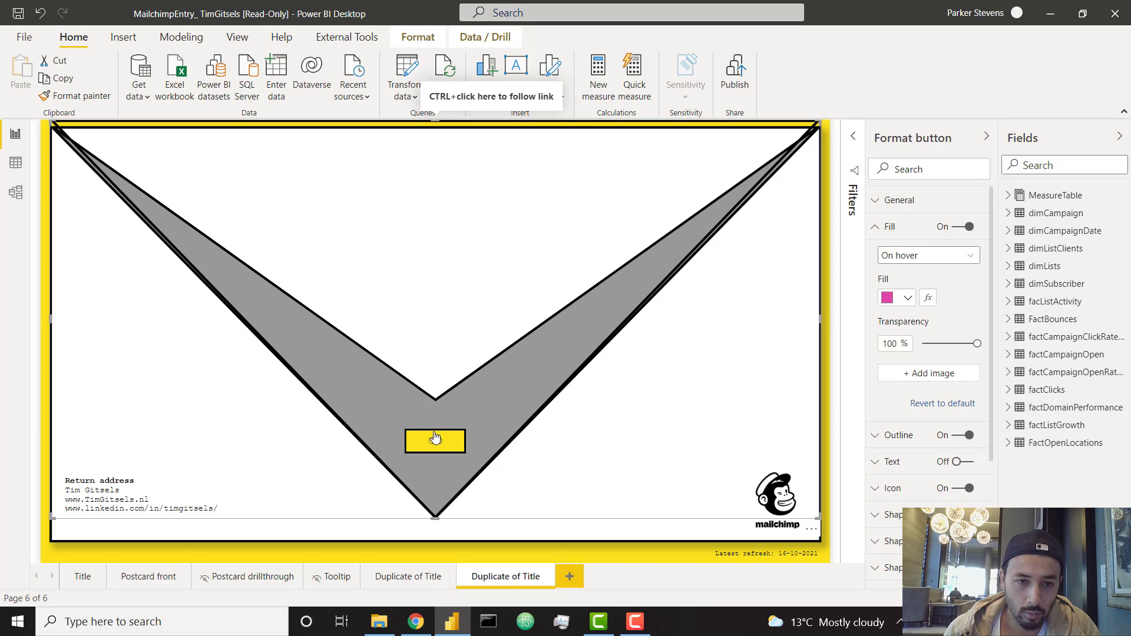
- Test the envelope link to Postcard front, then return to the envelope copy page
left_click(466, 271, "ctrl")
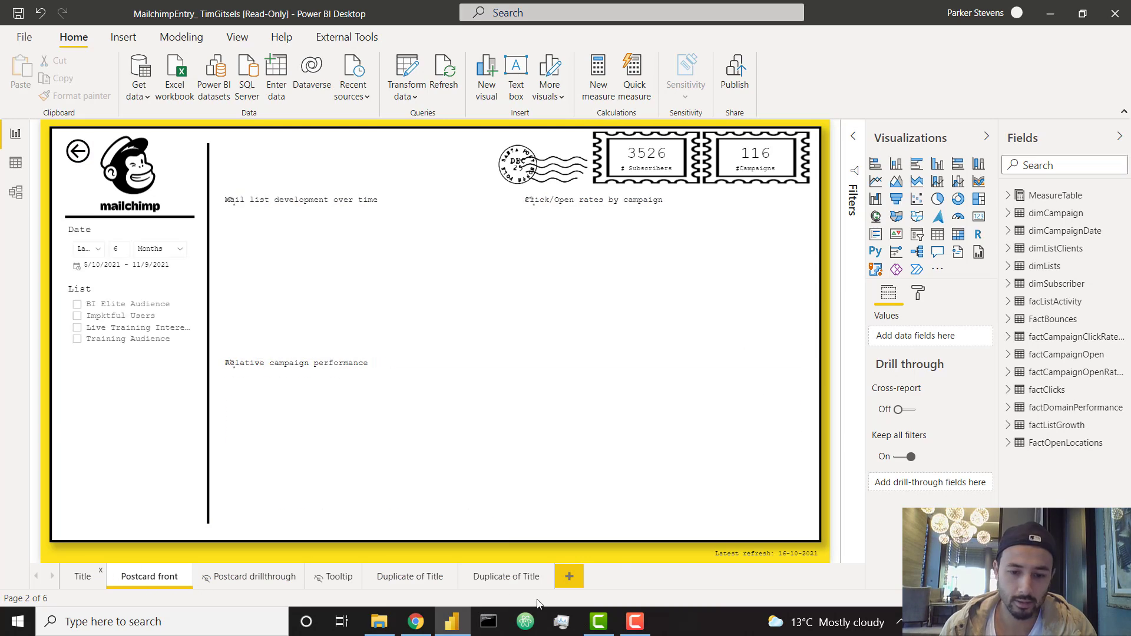
left_click(511, 583)
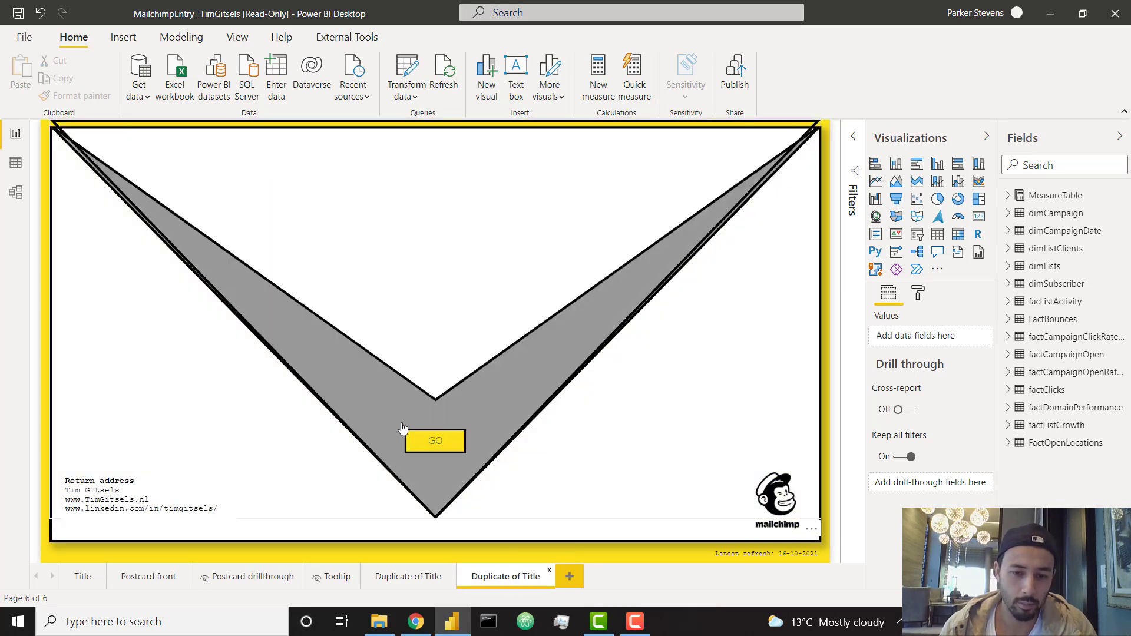
left_click(434, 439, "ctrl")
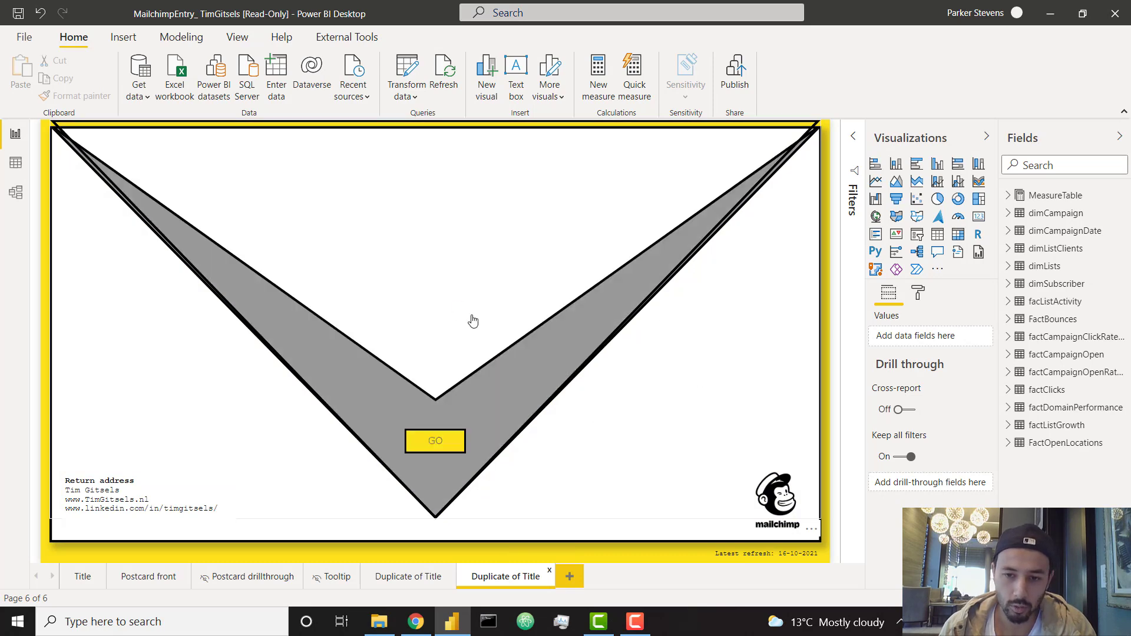
- Resize the envelope button to fit the envelope and confirm its Postcard front navigation action
left_click(793, 317)
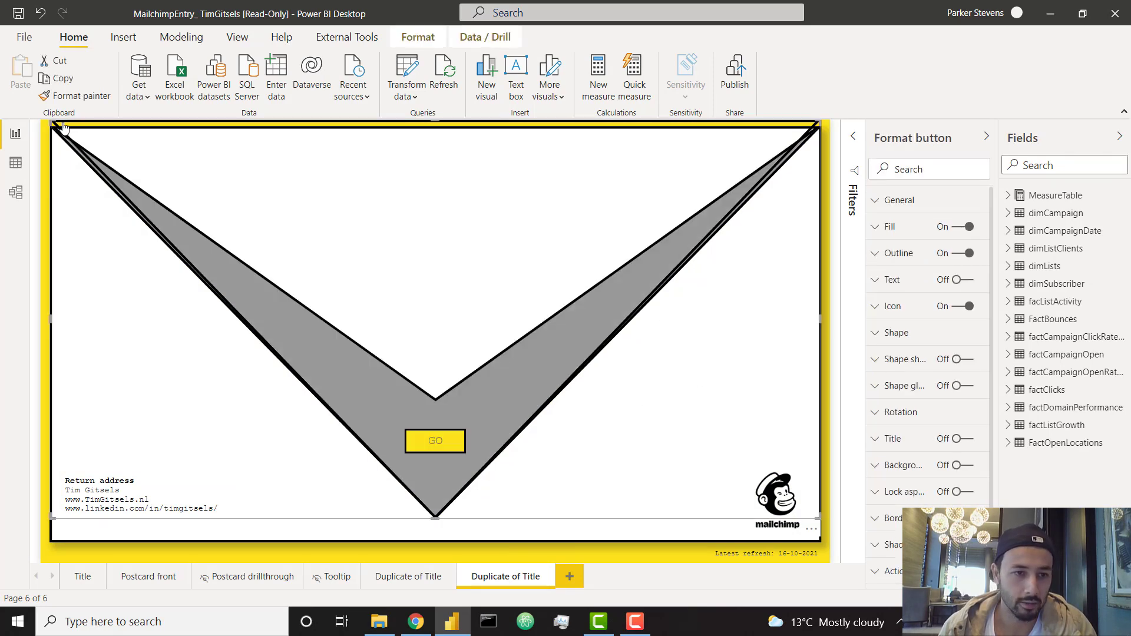
mouse_move(51, 122)
left_mouse_down()
mouse_move(257, 300)
mouse_move(51, 129)
left_mouse_up()
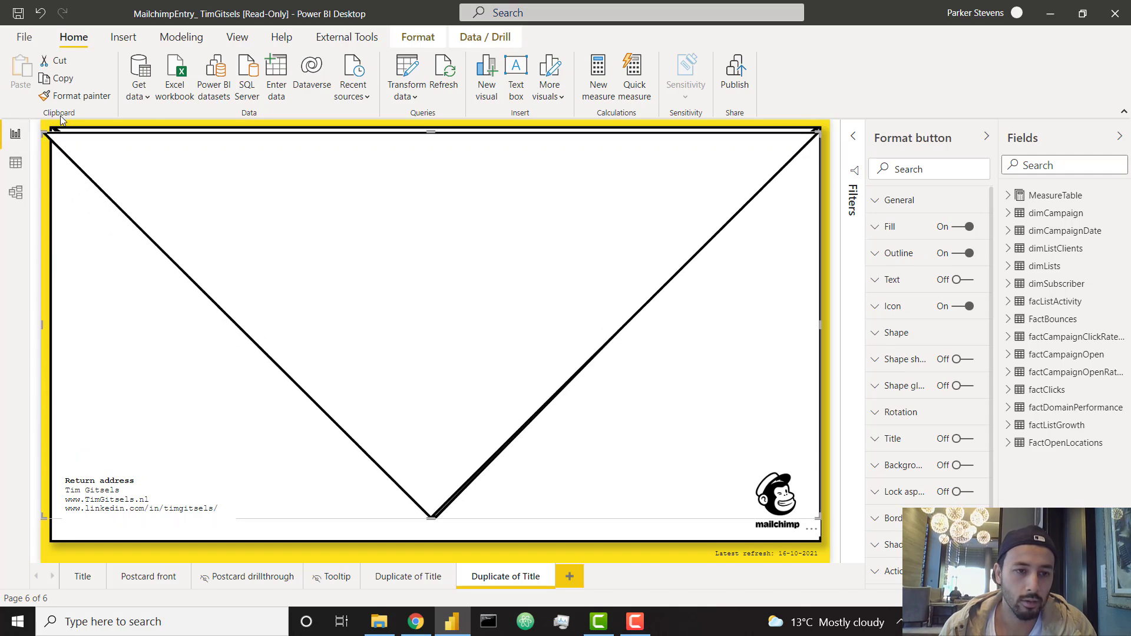
scroll(939, 475, "down", 1)
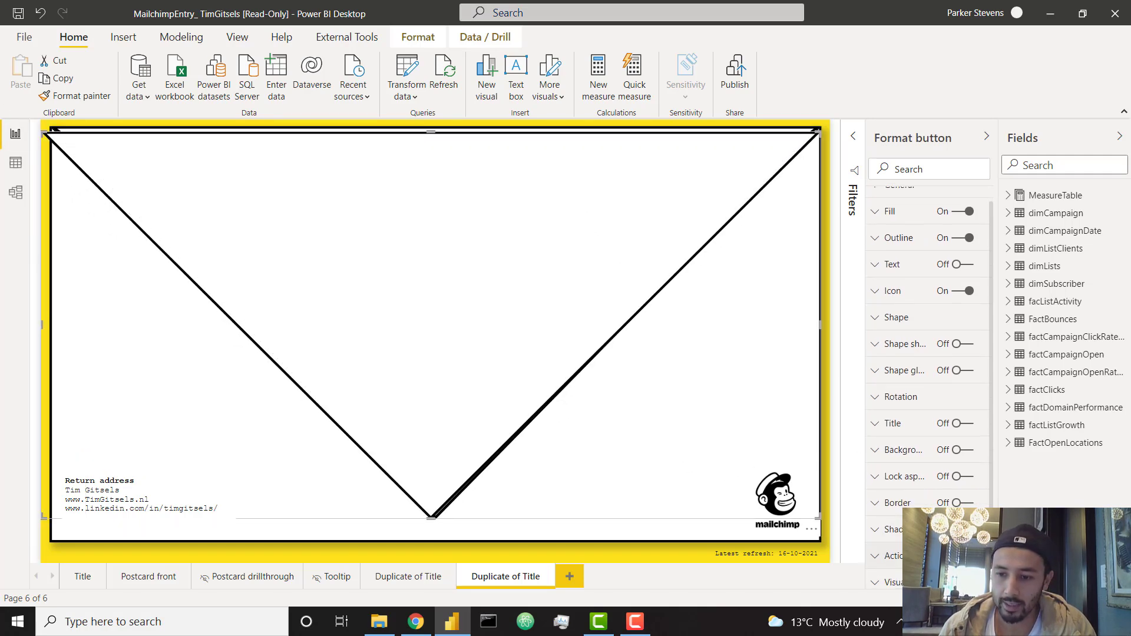
left_click(896, 547)
scroll(939, 475, "down", 3)
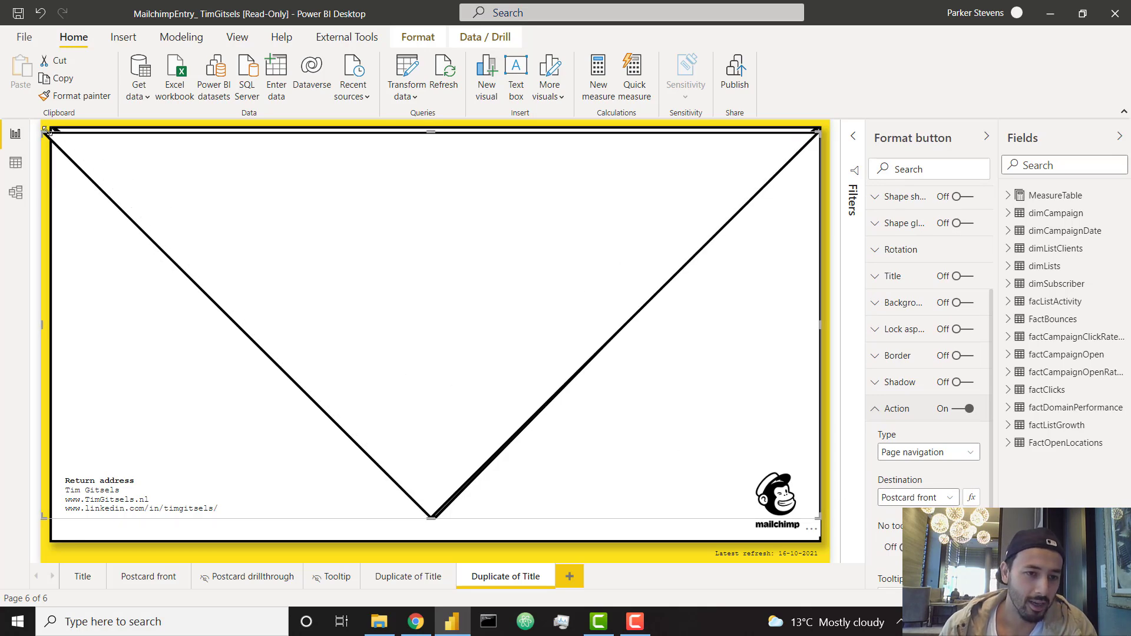
mouse_move(45, 132)
left_mouse_down()
mouse_move(152, 184)
mouse_move(49, 131)
left_mouse_up()
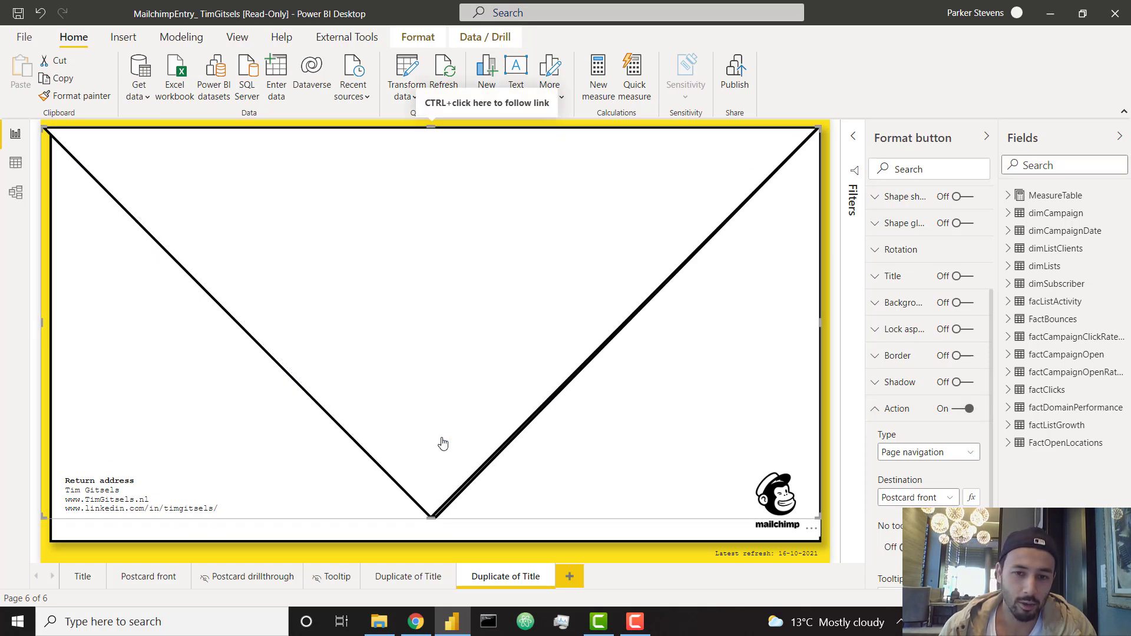
- Ctrl+click the envelope button to jump to the Postcard front page
left_click(443, 444, "ctrl")
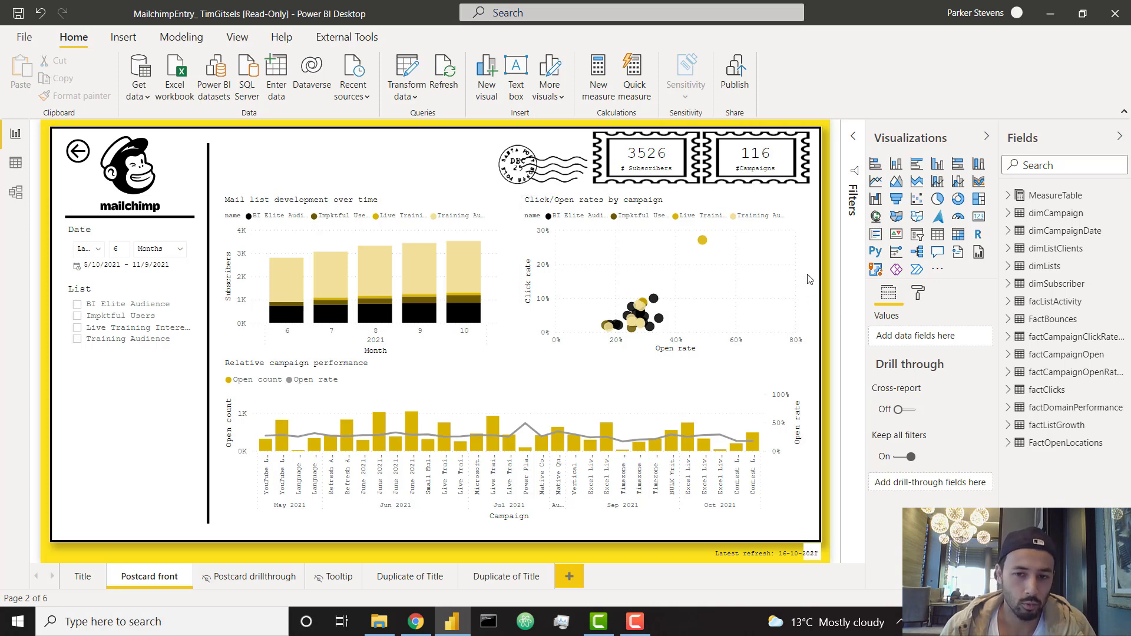
- Nudge the postmark image left and align the 3526 Subscribers and 116 #Campaigns stamp cards
left_click(510, 157)
left_click_drag(559, 180, 545, 162)
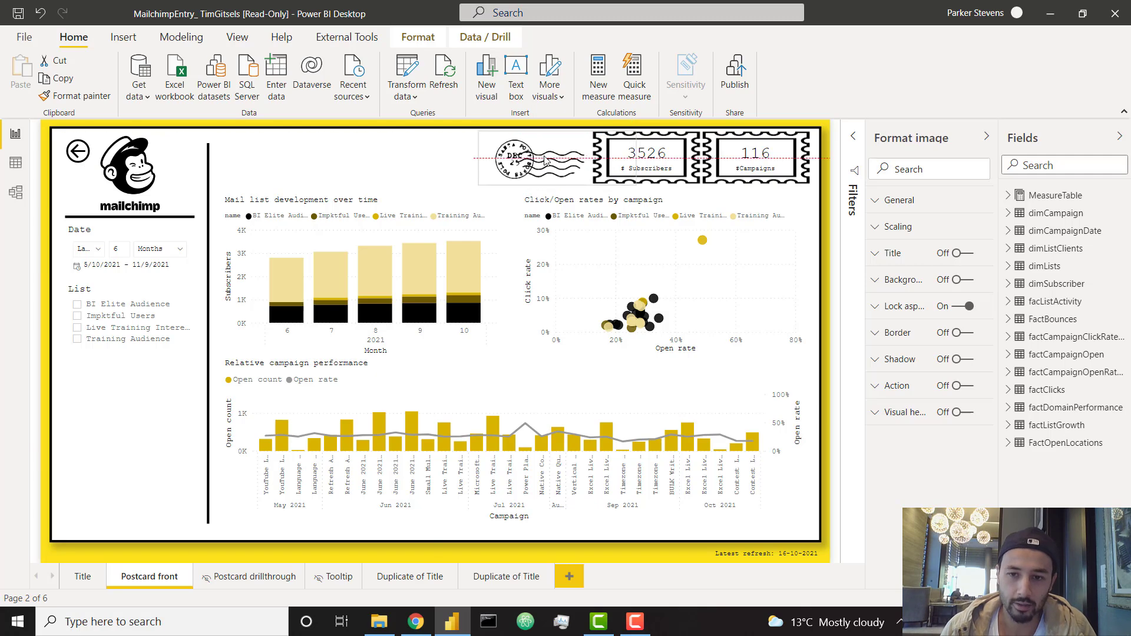
left_click(682, 181)
mouse_move(695, 183)
left_mouse_down()
mouse_move(678, 177)
mouse_move(693, 177)
left_mouse_up()
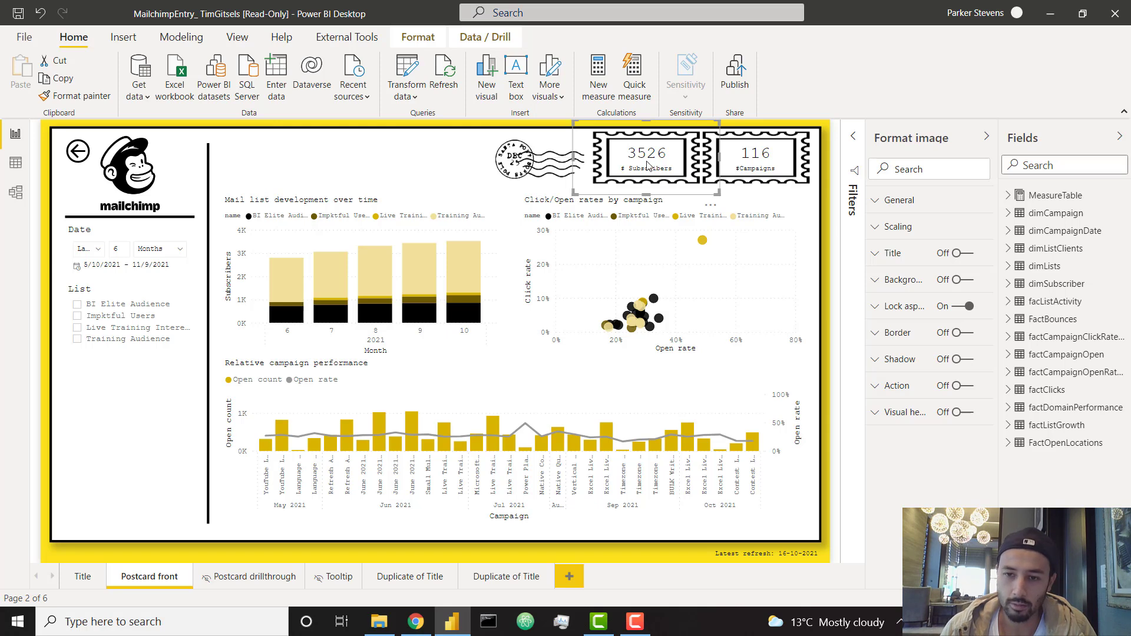
left_click_drag(812, 170, 811, 166)
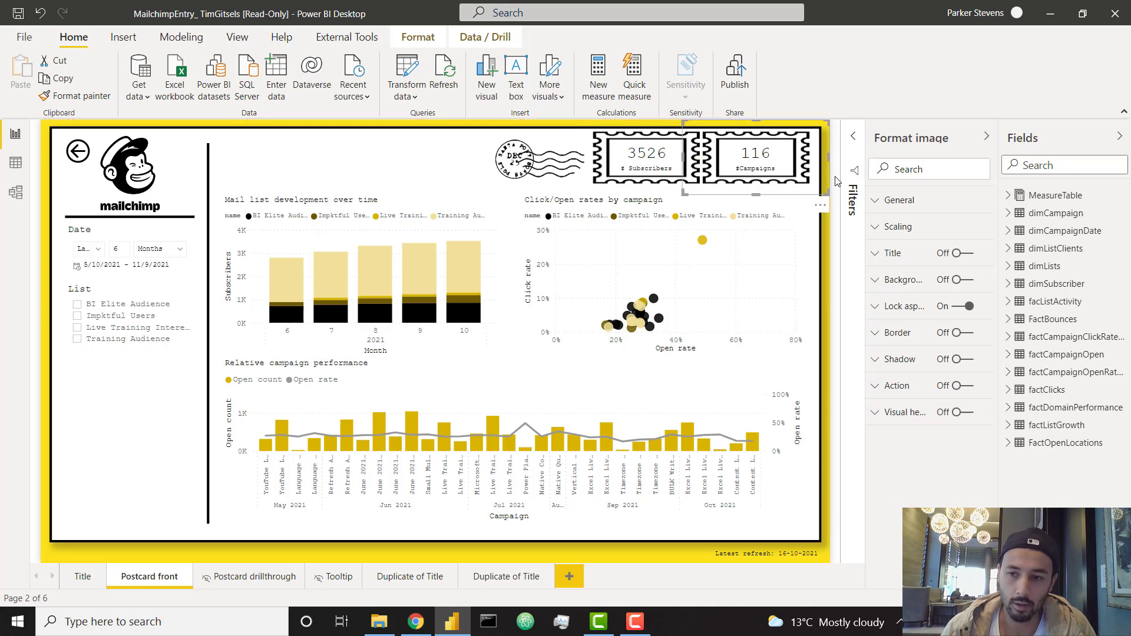
left_click(826, 242)
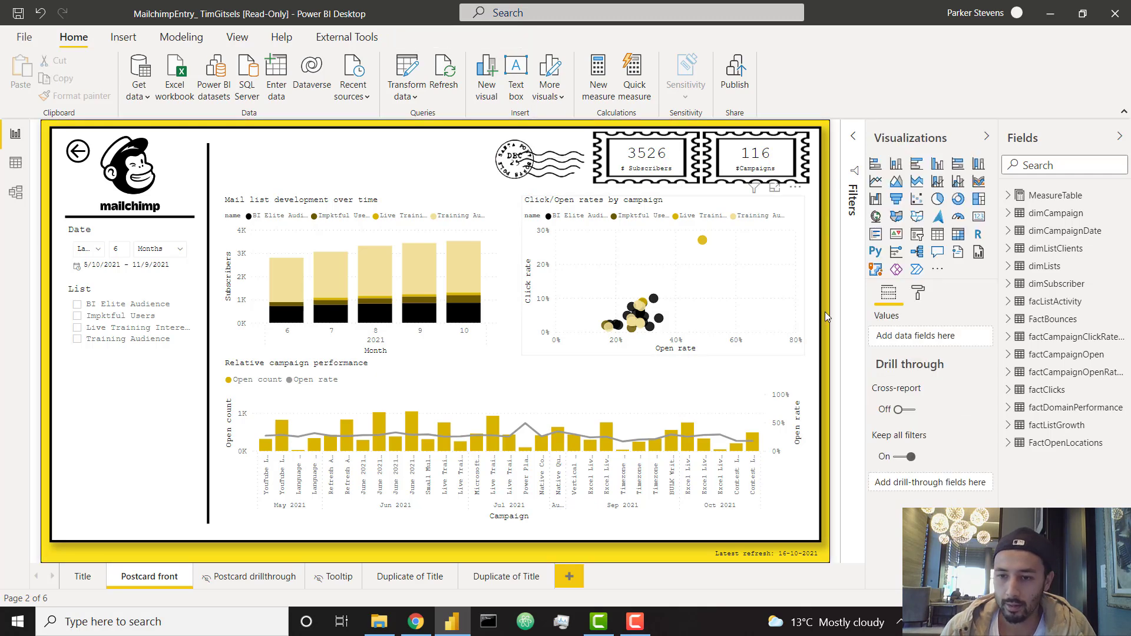
left_click(918, 293)
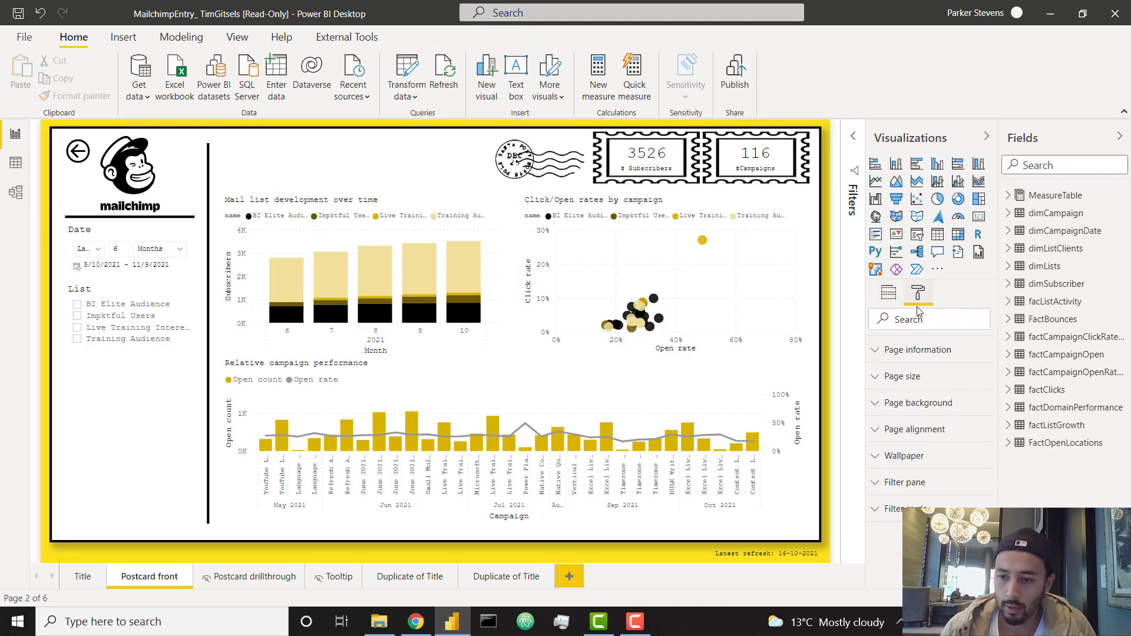
left_click(925, 401)
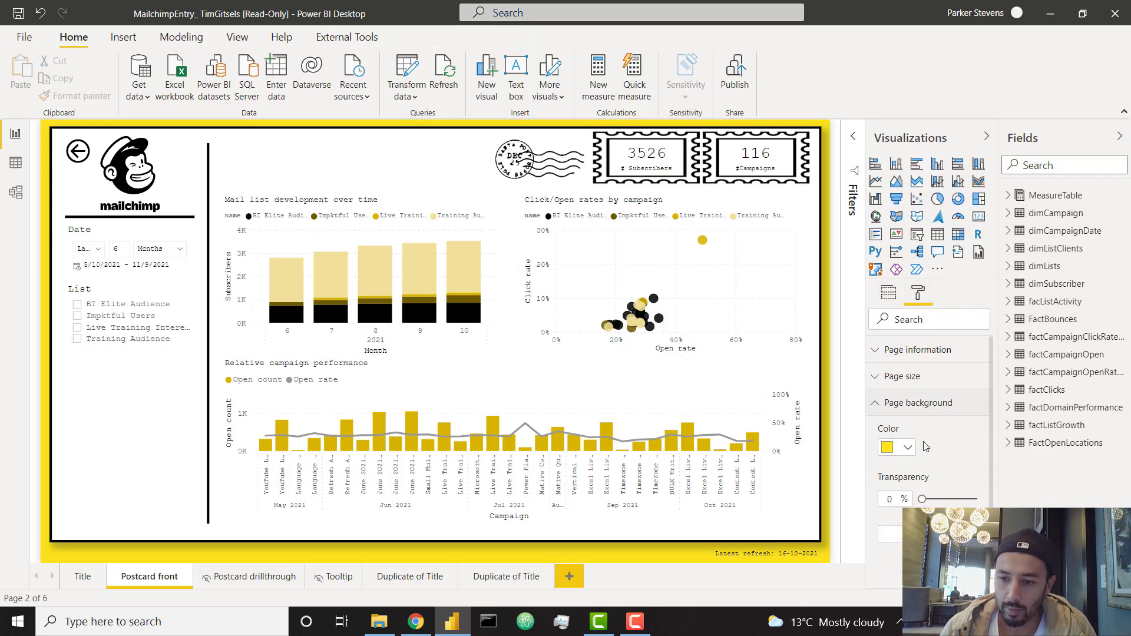
left_click(819, 367)
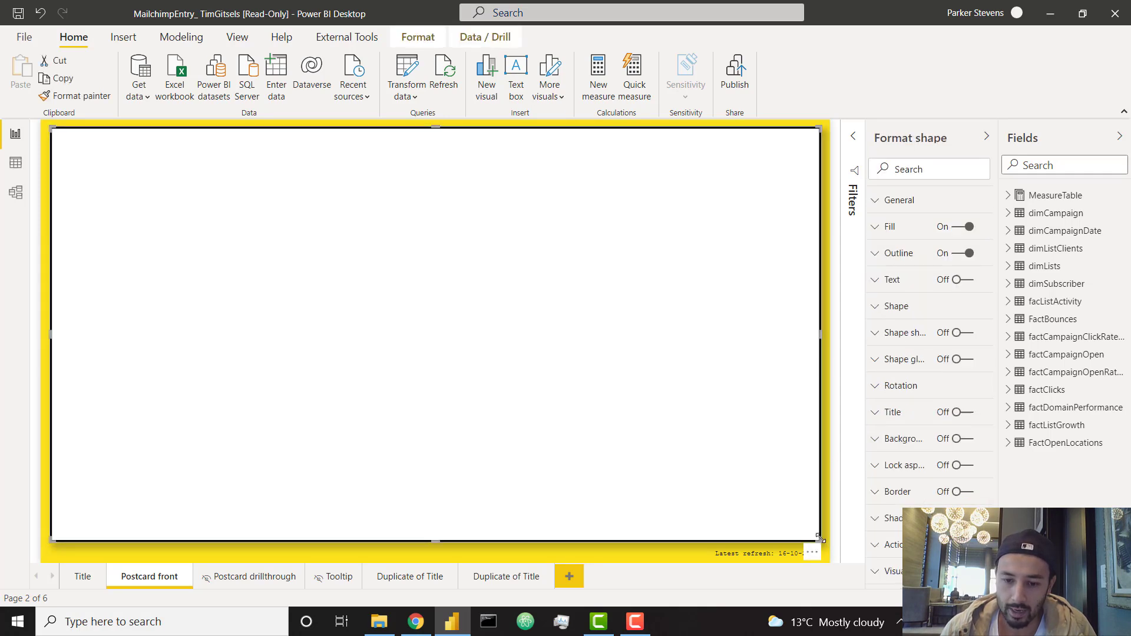
- Switch to the second Duplicate of Title page and review its page size, information and background settings
left_click(495, 580)
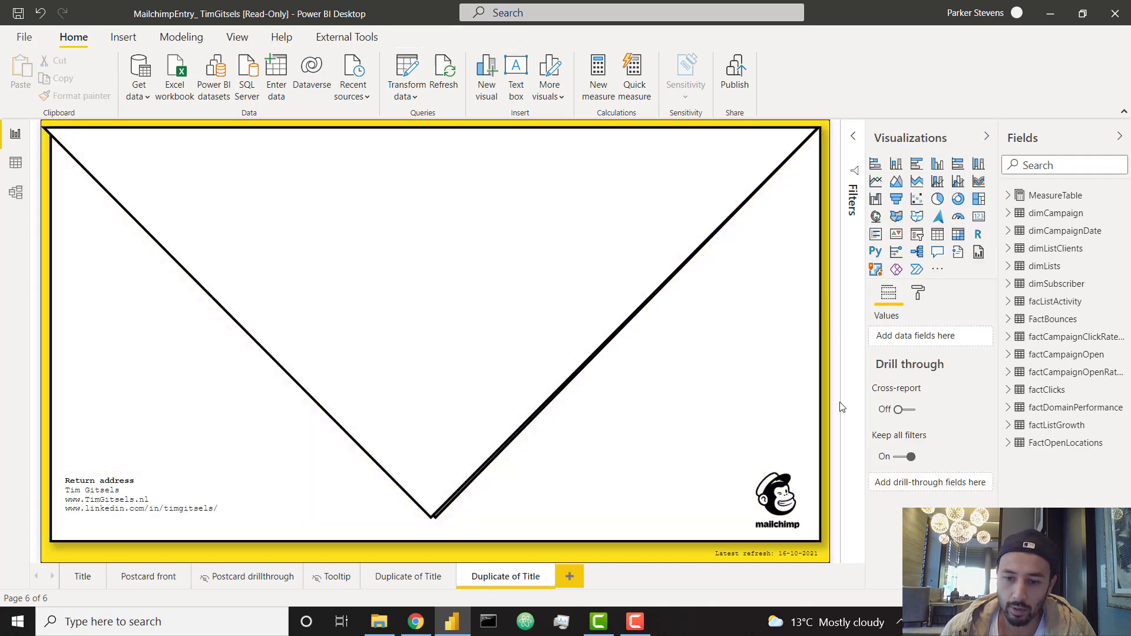
left_click(918, 293)
left_click(920, 379)
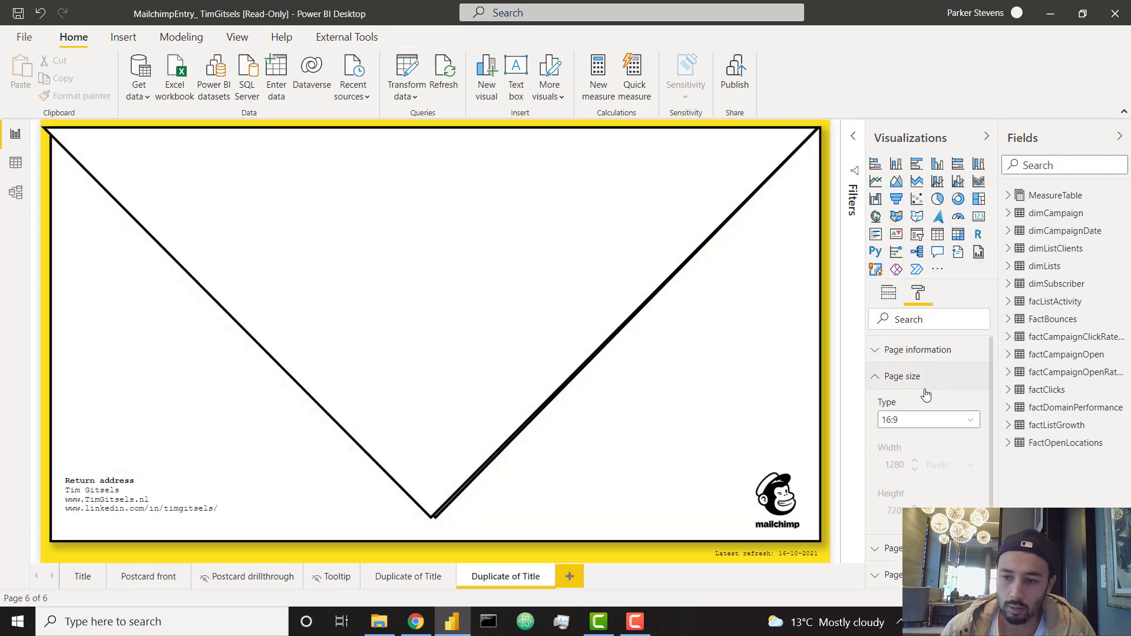
left_click(917, 377)
left_click(925, 350)
left_click(925, 351)
left_click(926, 404)
left_click(921, 406)
- Shrink the white rectangle to reveal the envelope, check the layer order, and return to Postcard front
left_click(811, 468)
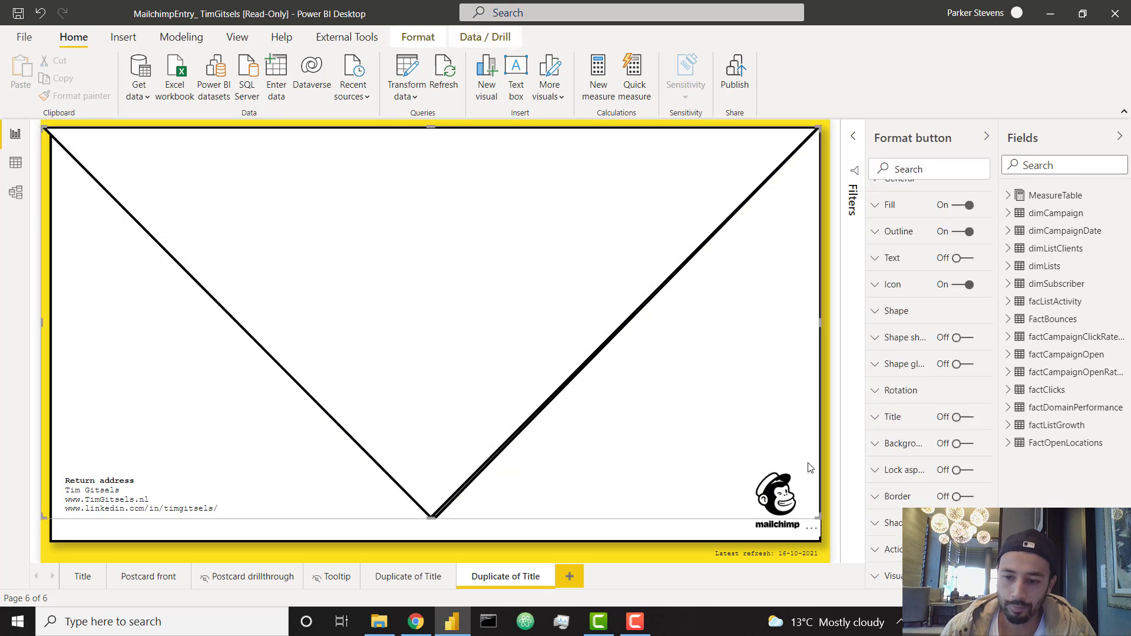
left_click(818, 540)
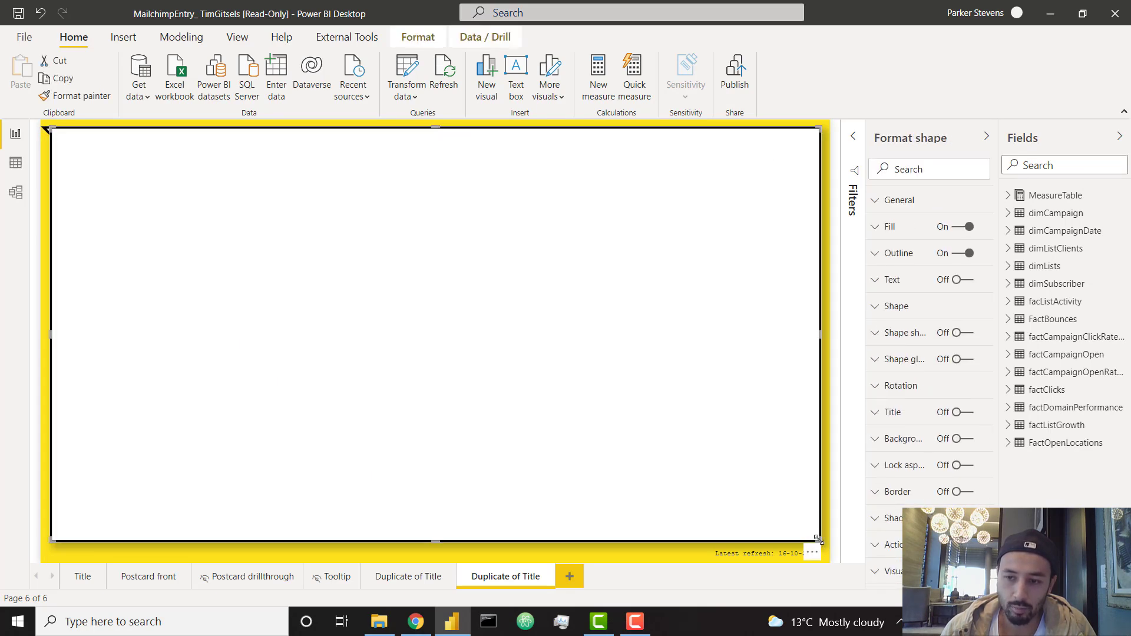
left_click_drag(818, 540, 783, 437)
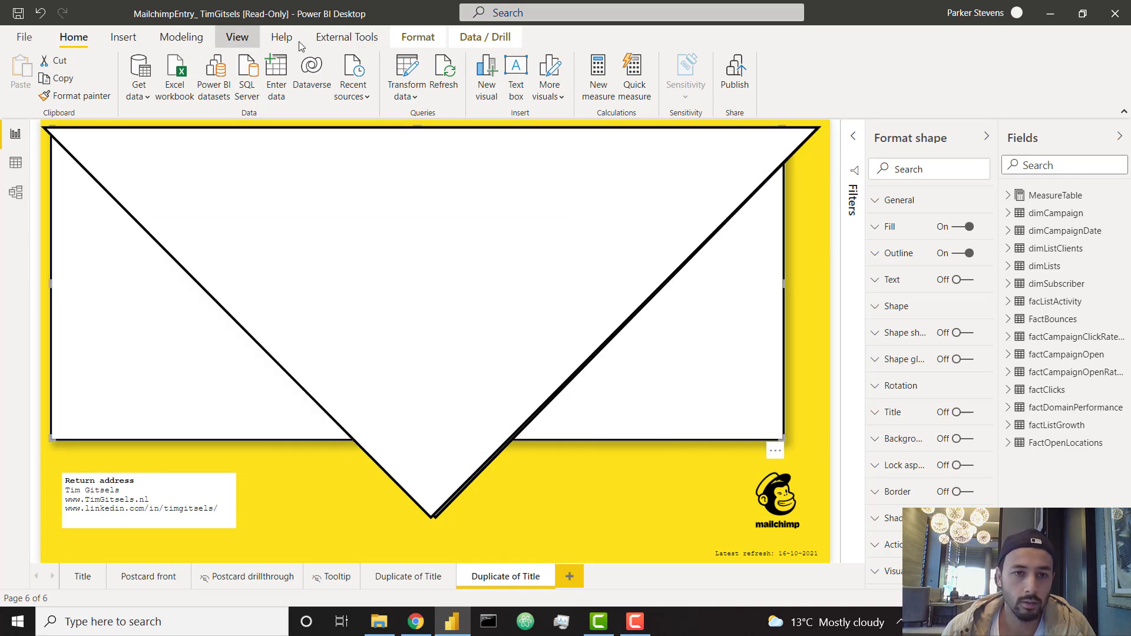
left_click(641, 77)
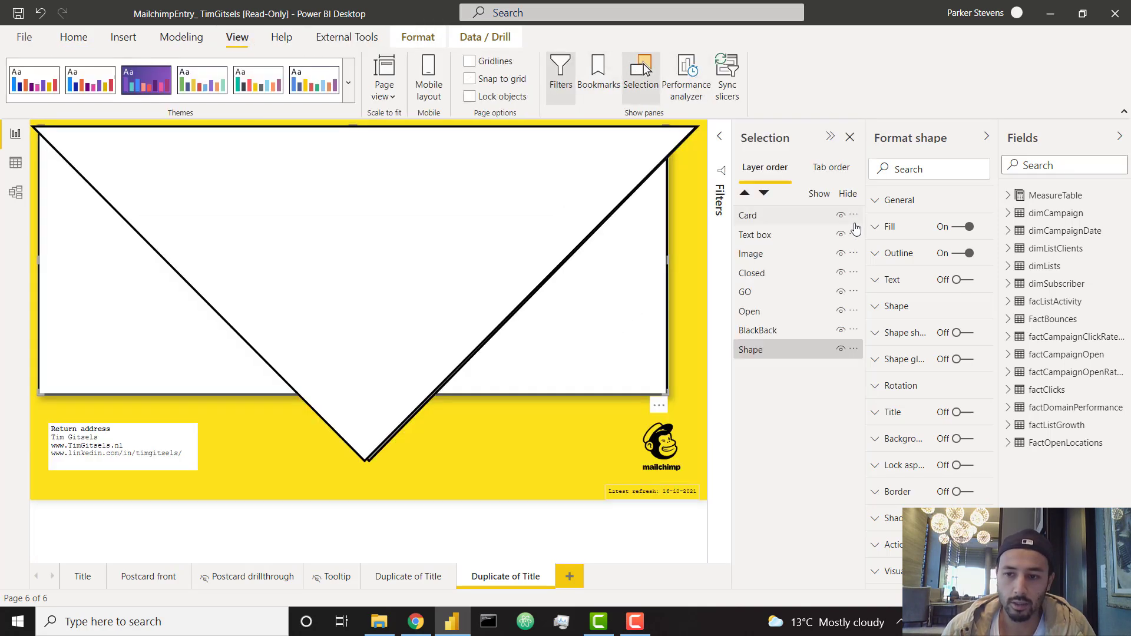
left_click(850, 137)
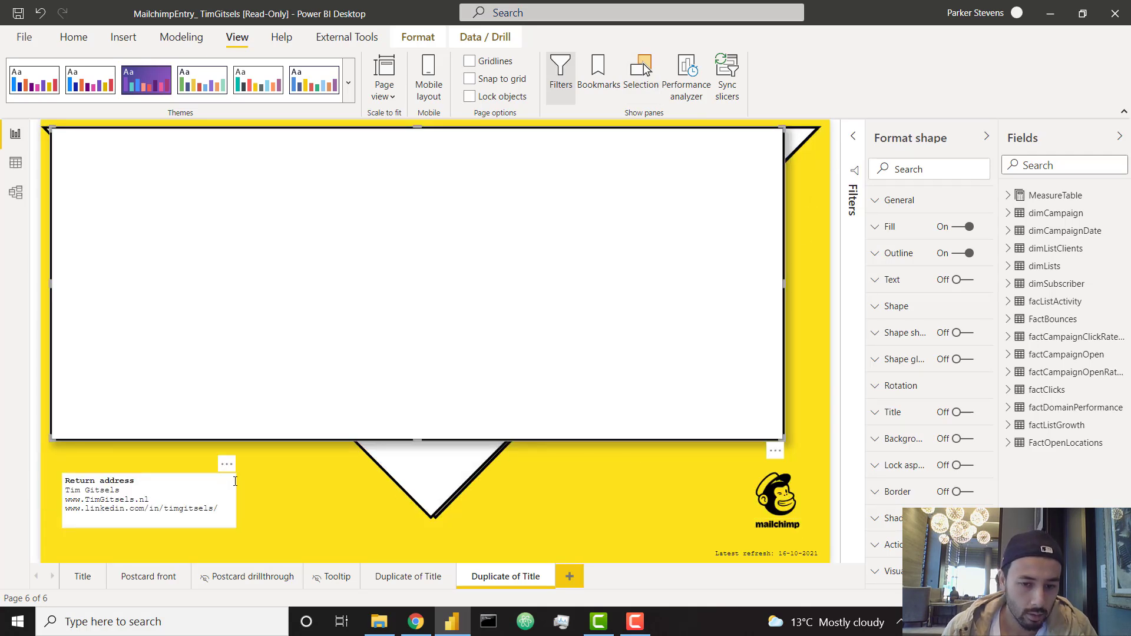
left_click(756, 555)
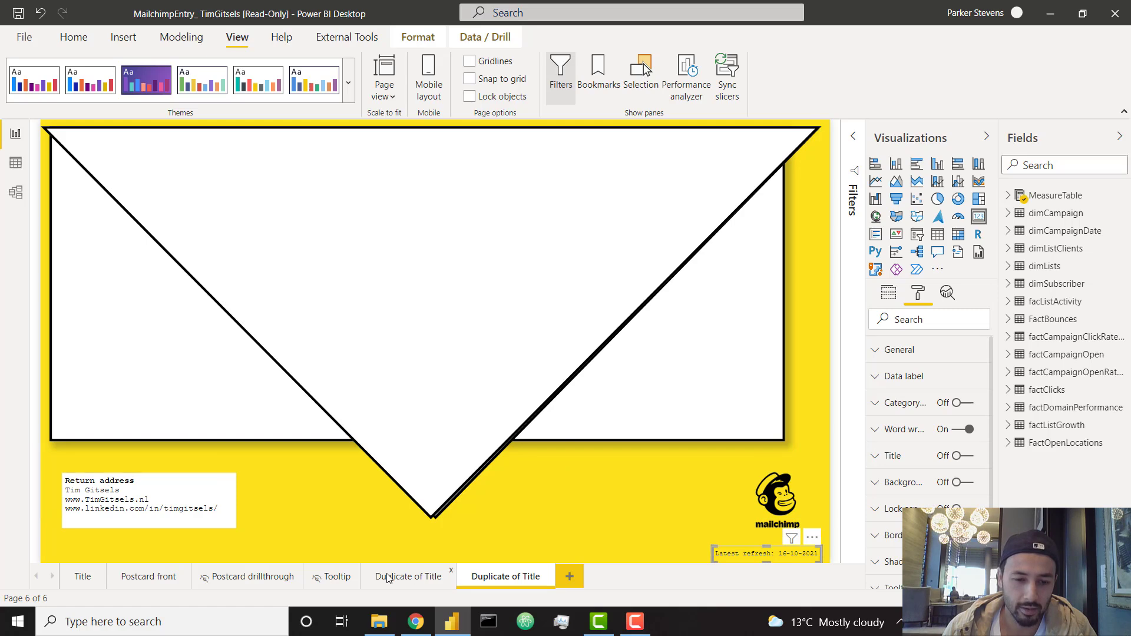
left_click(127, 575)
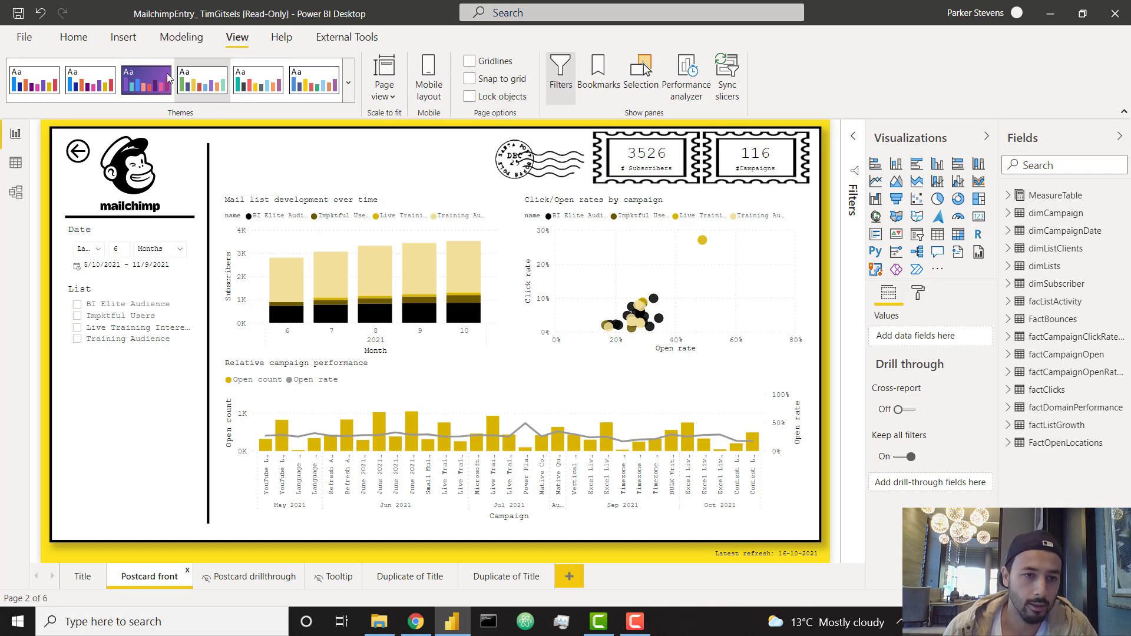
left_click(84, 41)
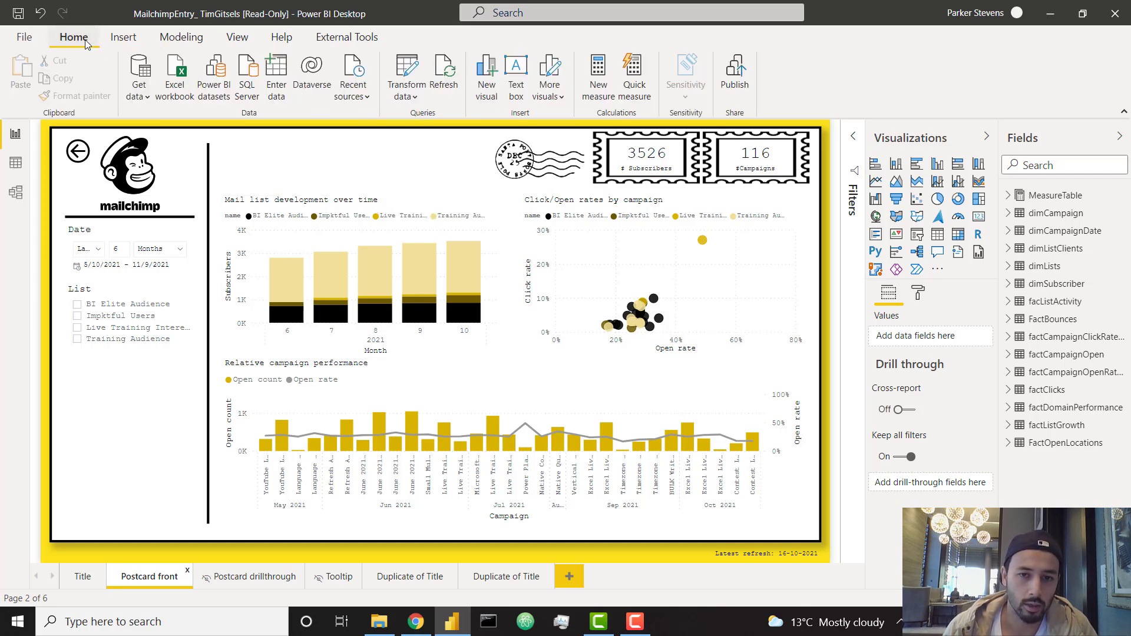
left_click(501, 208)
left_click(918, 293)
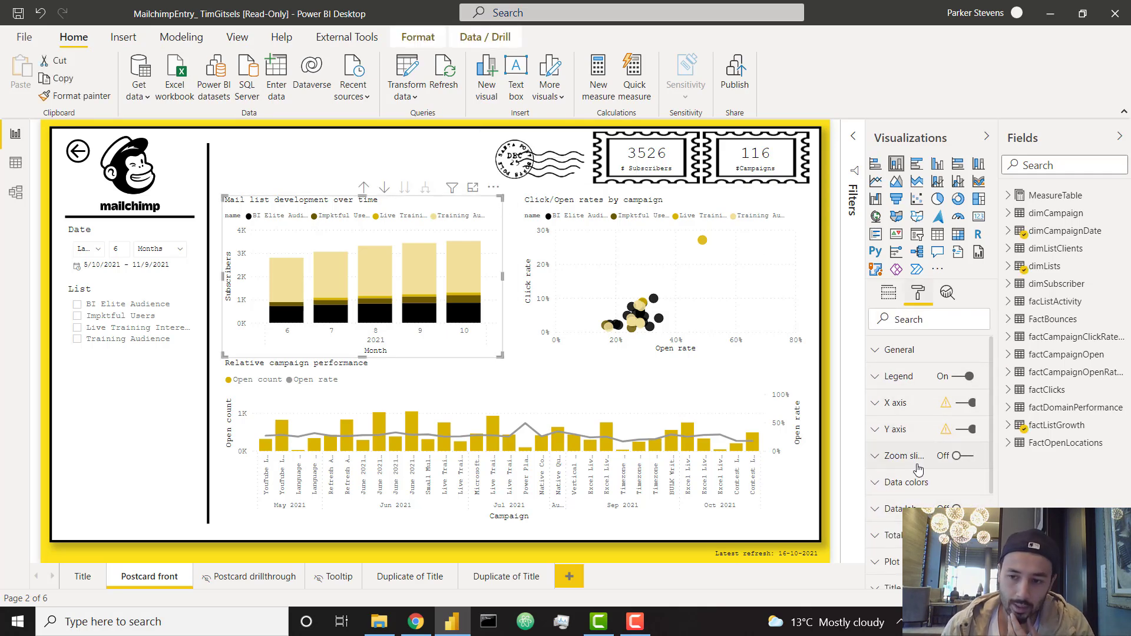
scroll(922, 479, "down", 3)
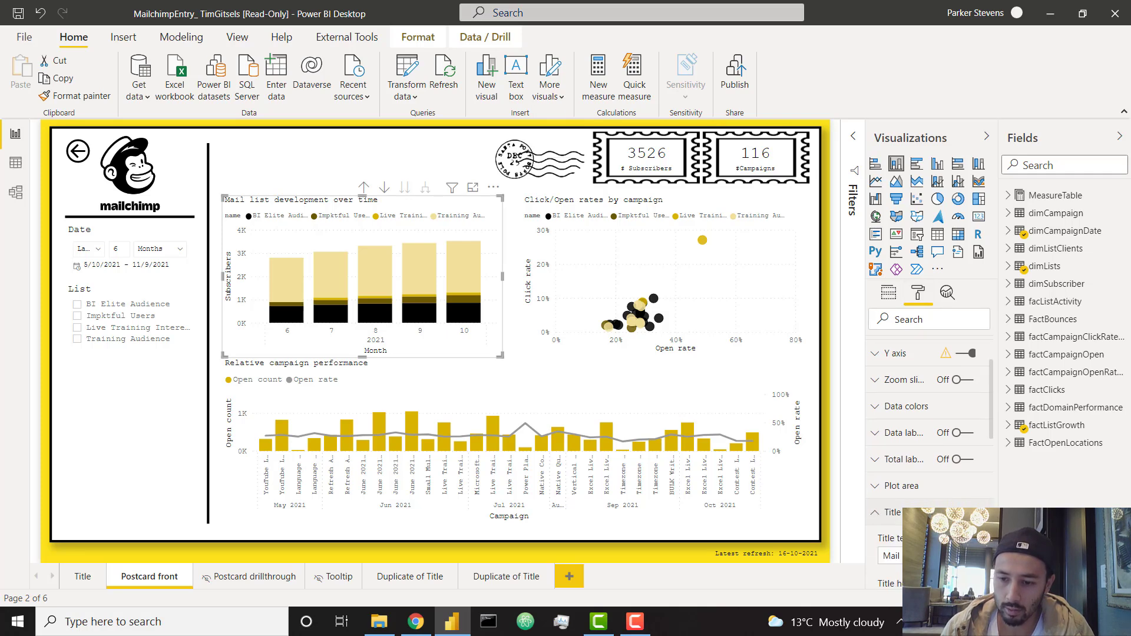
left_click(887, 514)
scroll(928, 441, "down", 2)
scroll(928, 442, "down", 3)
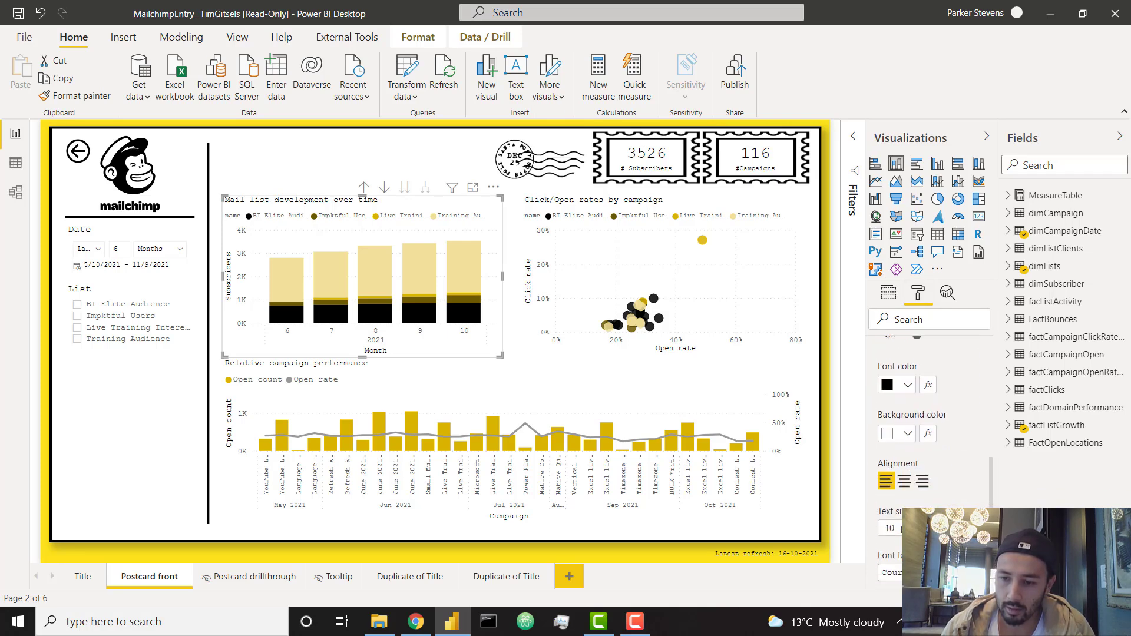
left_click(893, 523)
scroll(928, 495, "down", 1)
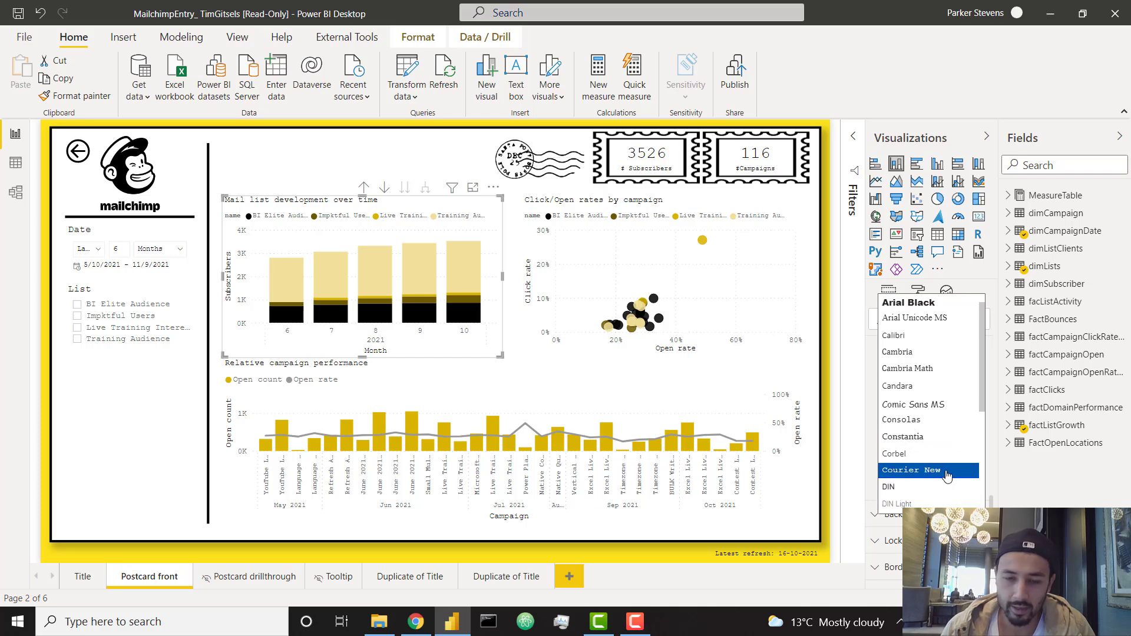
left_click(995, 471)
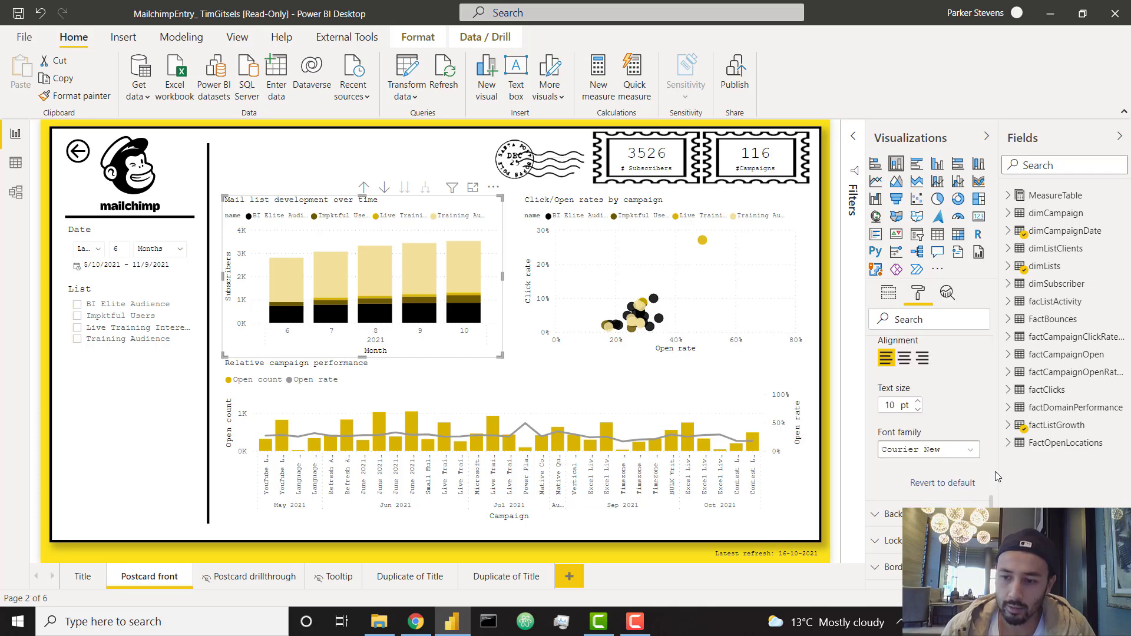
left_click(973, 451)
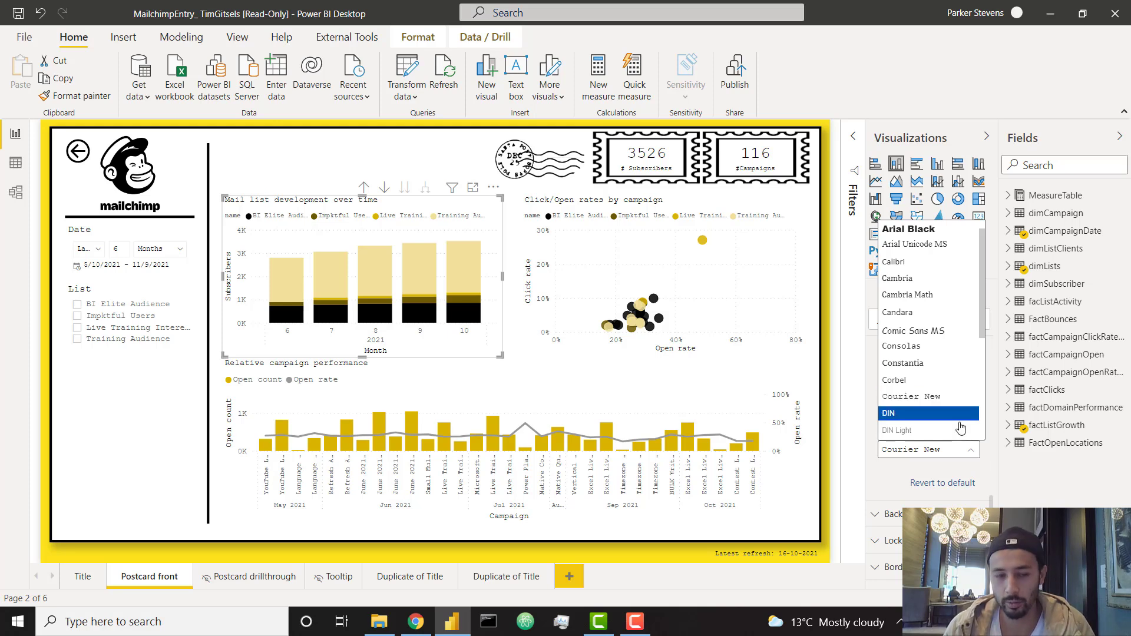
scroll(995, 455, "up", 1)
scroll(995, 455, "down", 3)
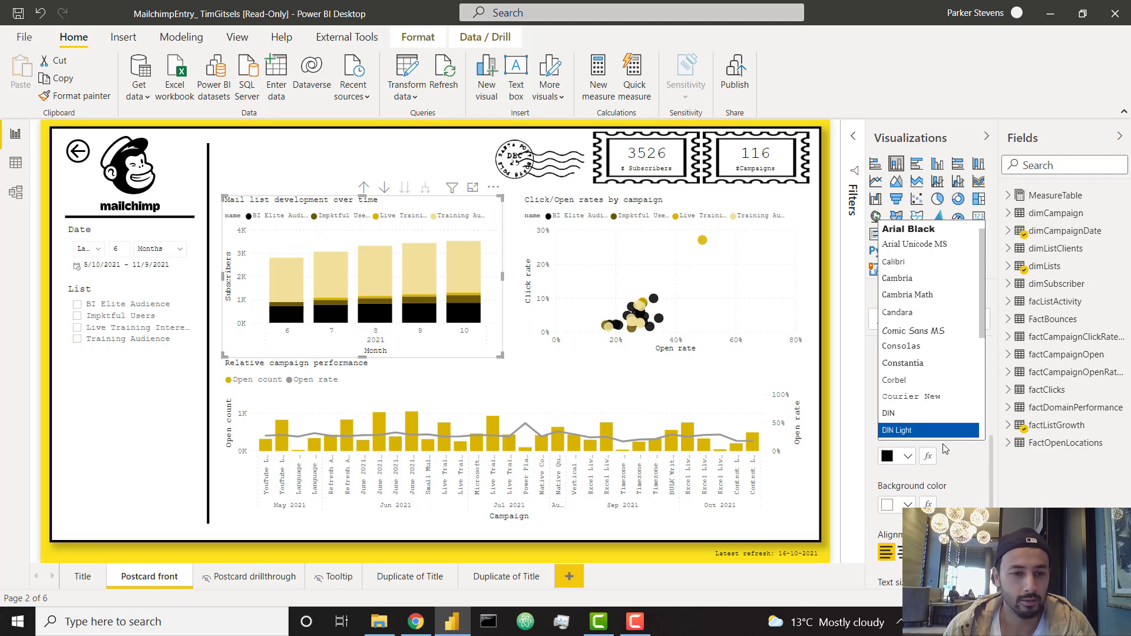
left_click(526, 351)
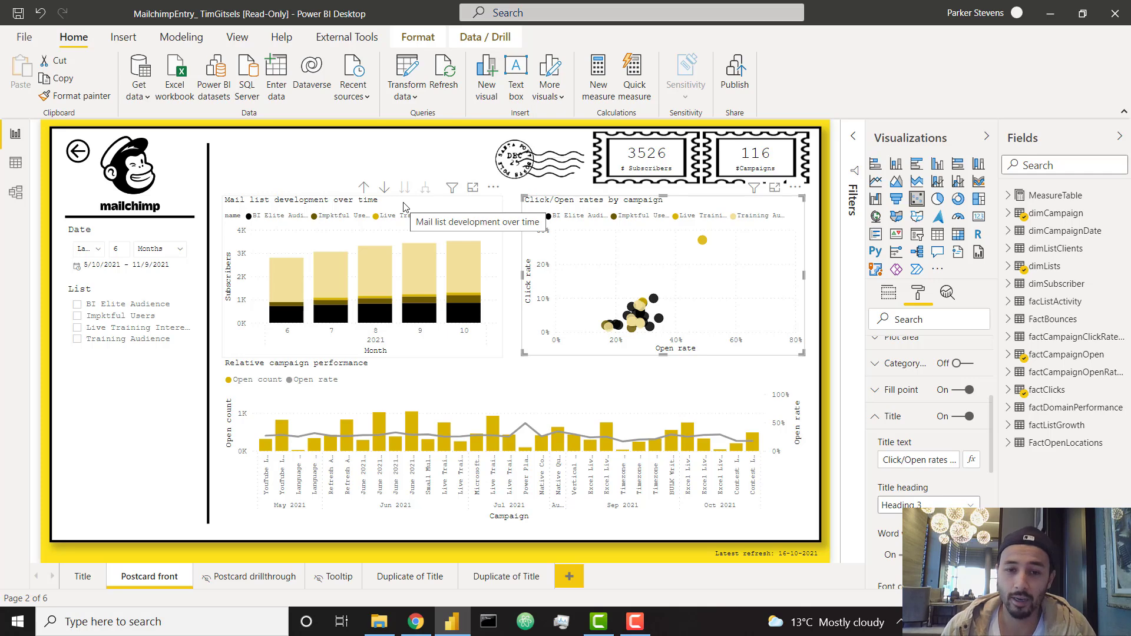
left_click(404, 206)
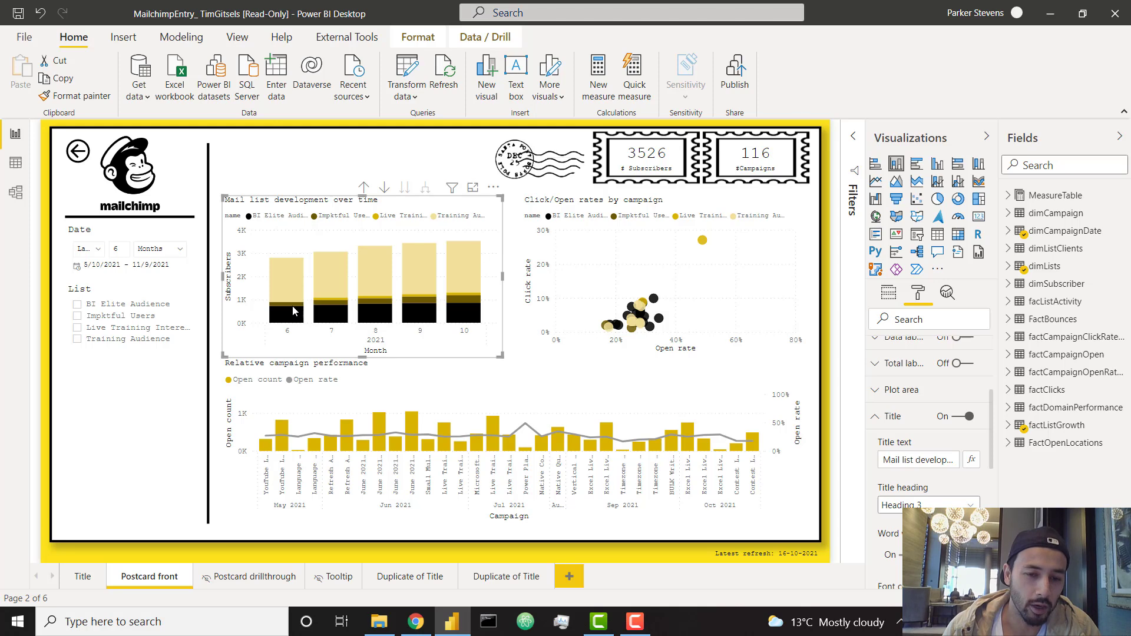
mouse_move(287, 289)
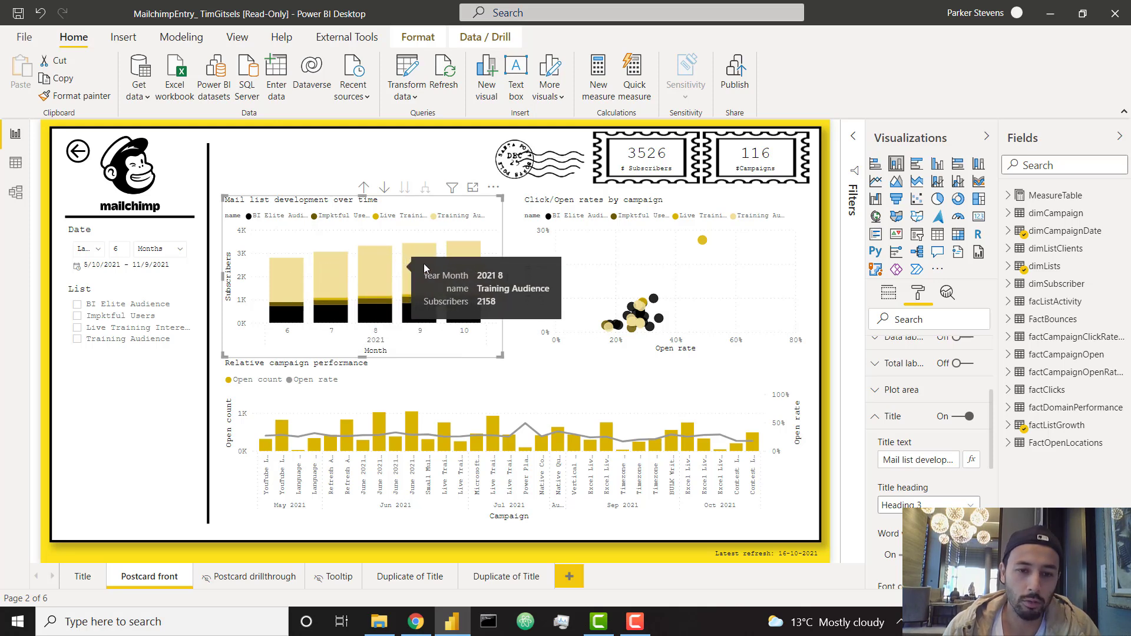
left_click(463, 219)
left_click(463, 219)
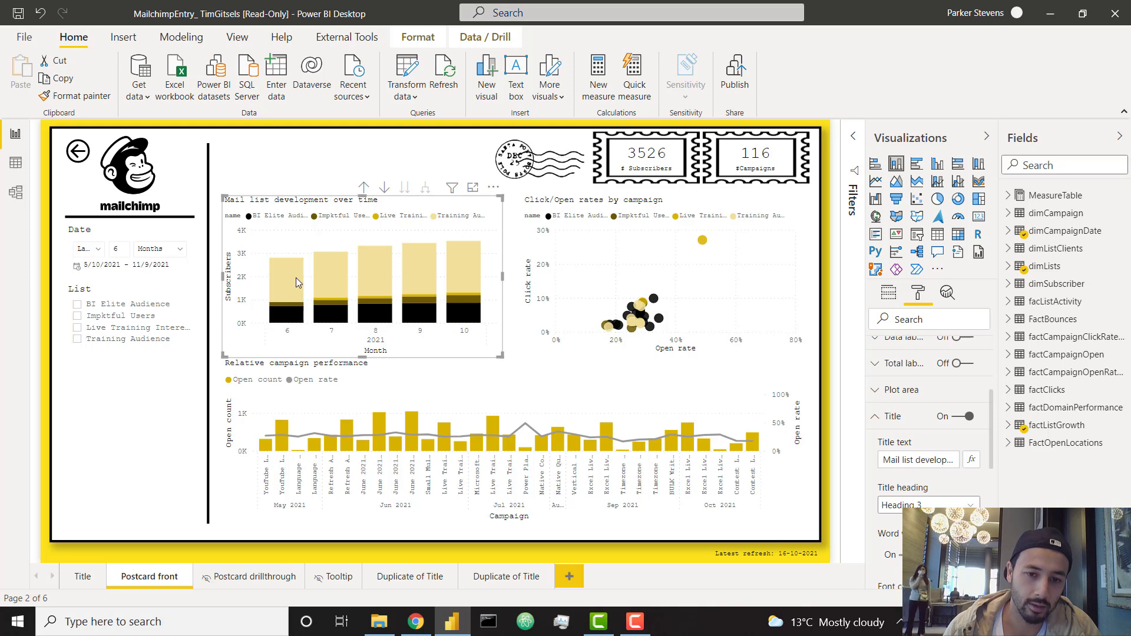
mouse_move(296, 278)
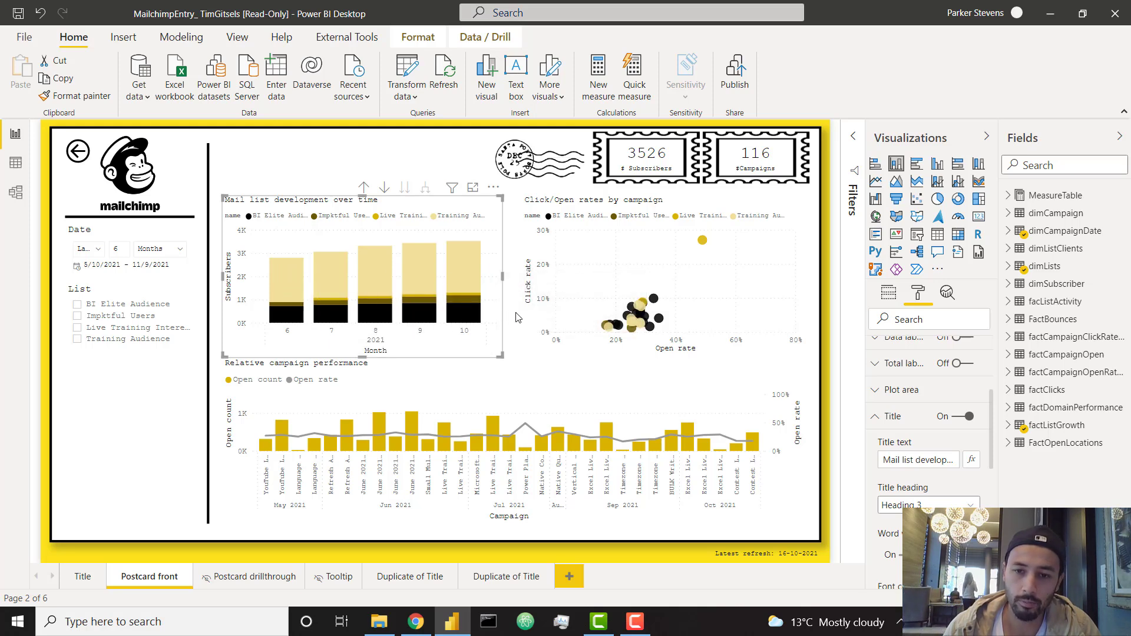
- Select the Click/Open rates scatter, test BI Elite Audience highlighting, and collapse its title settings
left_click(756, 204)
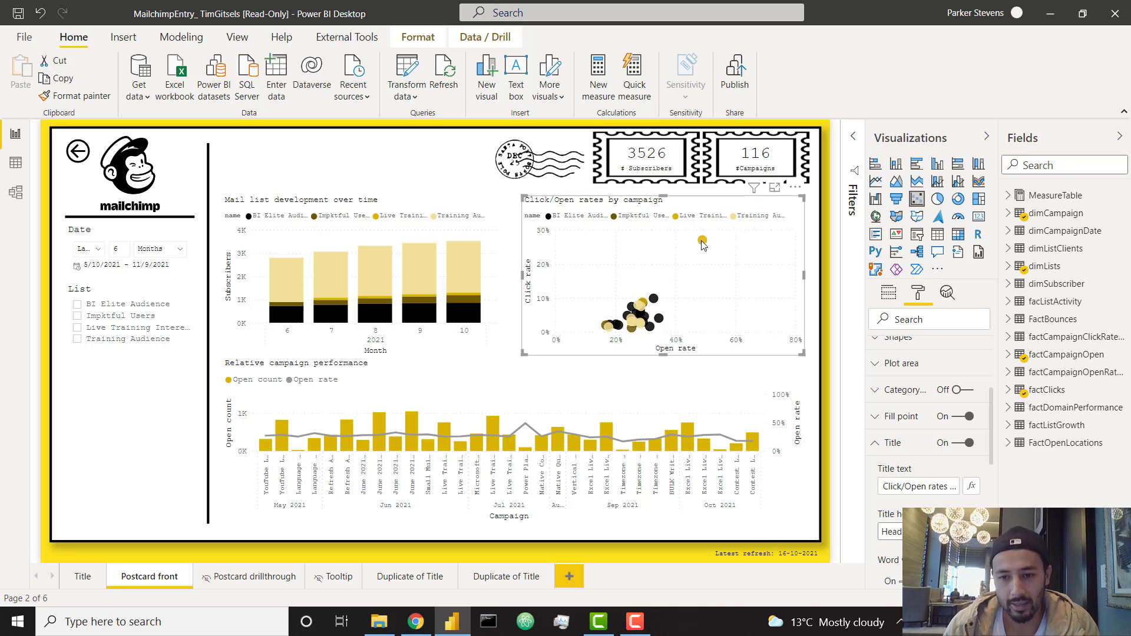
mouse_move(703, 244)
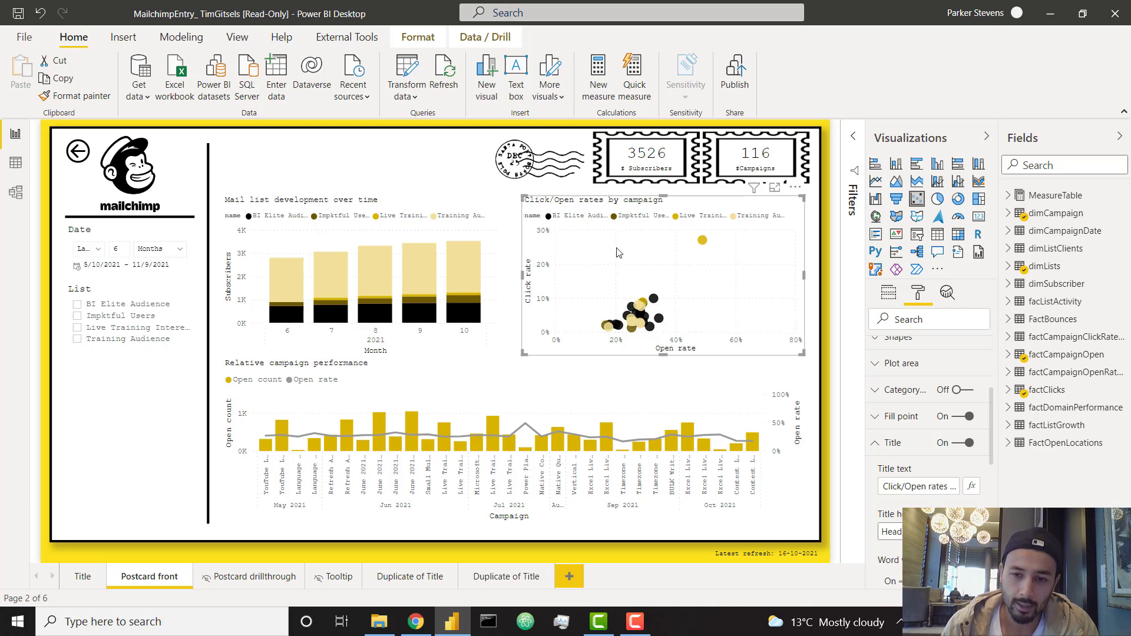
left_click(596, 216)
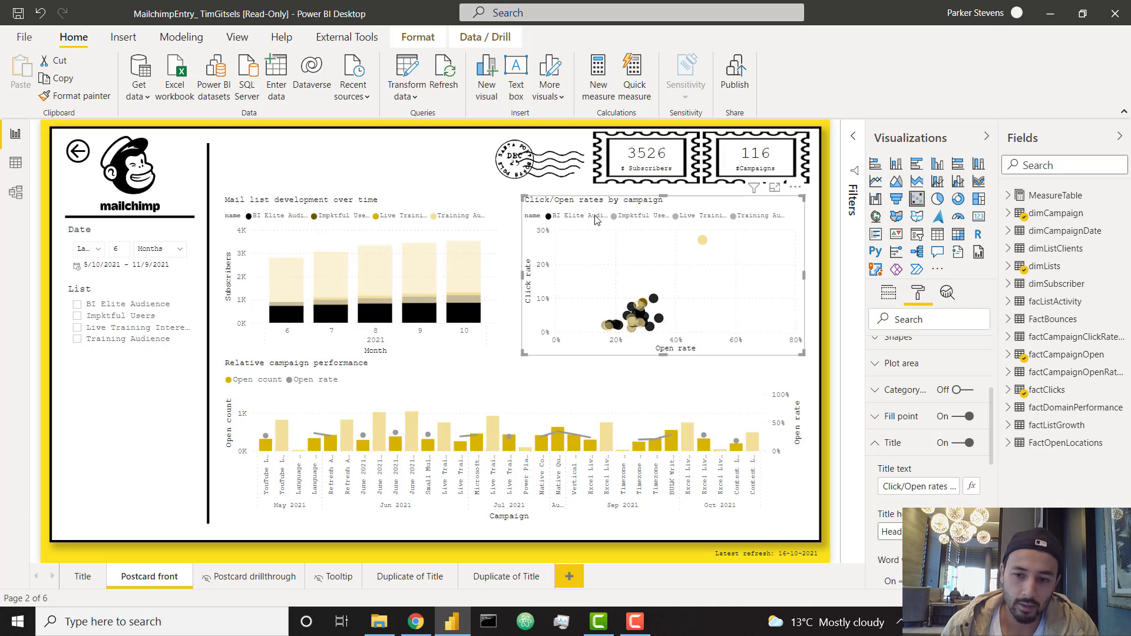
left_click(695, 321)
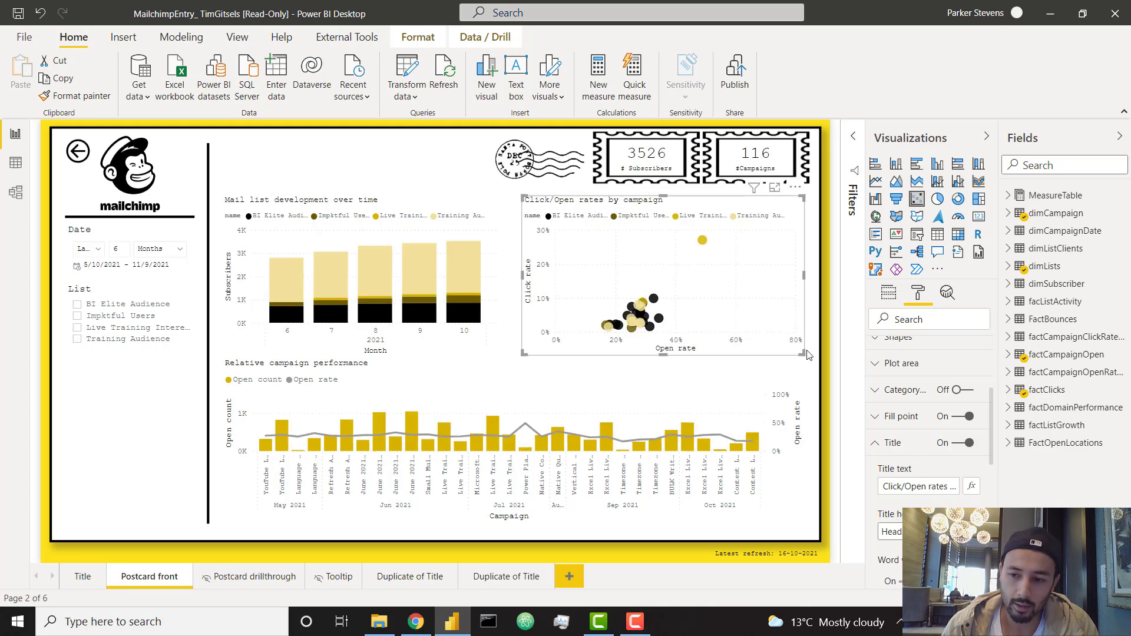
left_click(903, 450)
scroll(905, 454, "up", 5)
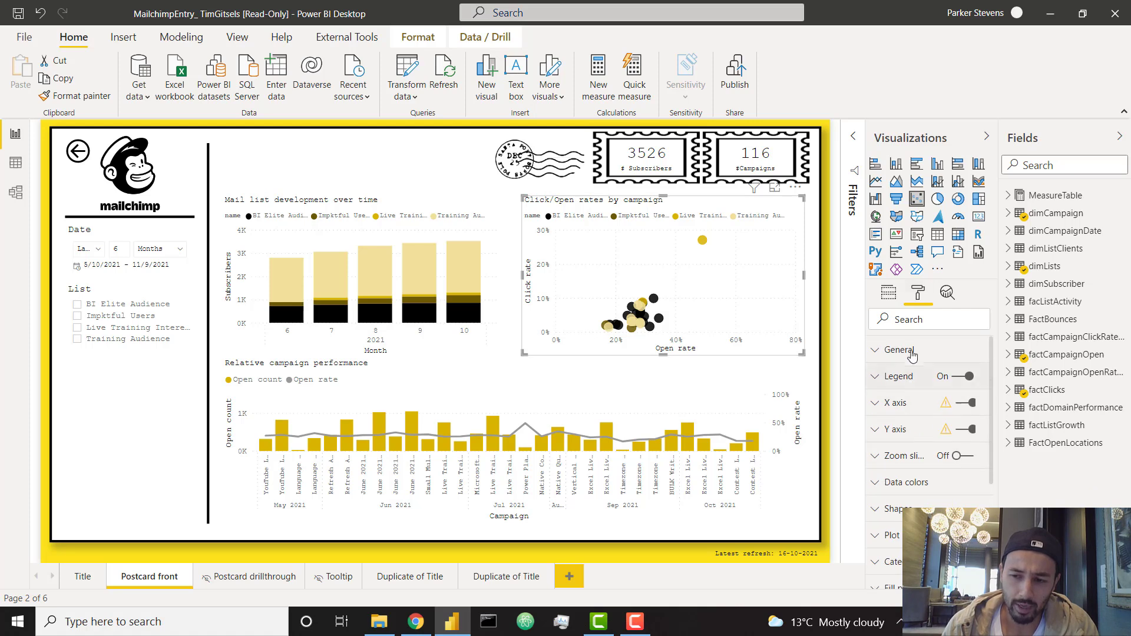
- Show the scatter chart's field wells and expand the dimCampaign table's columns
left_click(889, 294)
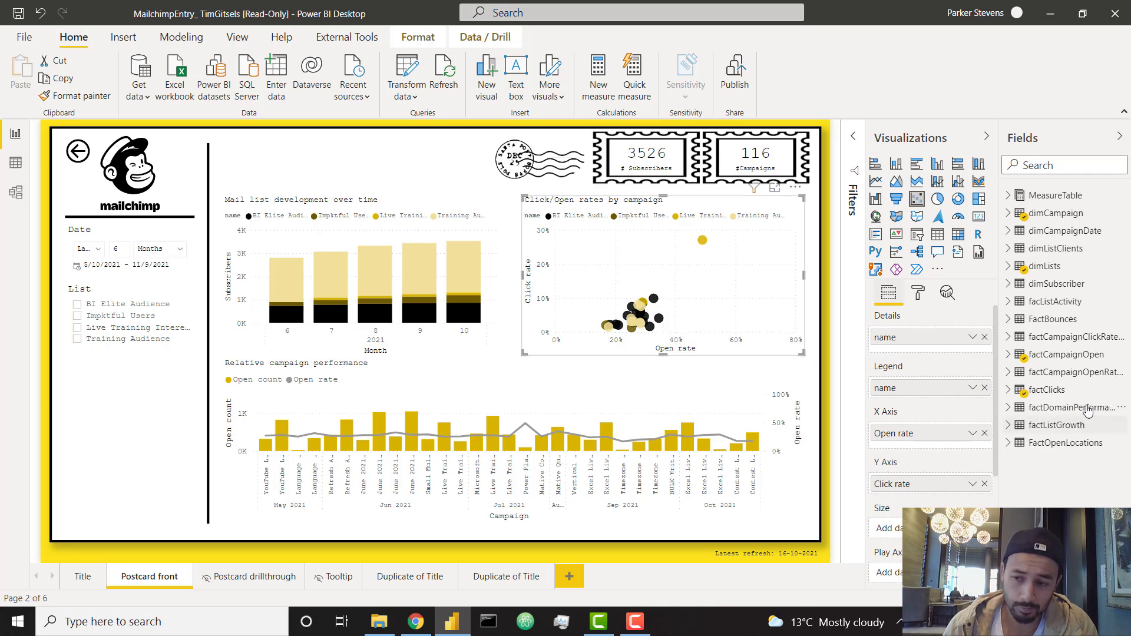
left_click(1008, 213)
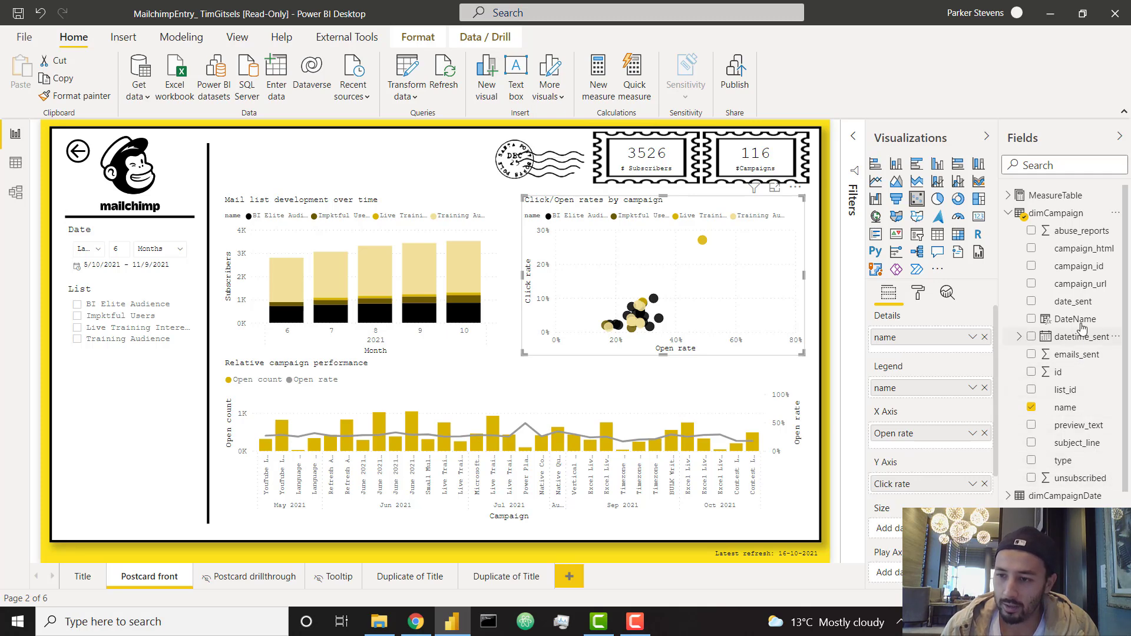
- In Data view, start a new calculated column on dimCampaign from datetime_sent
left_click(16, 162)
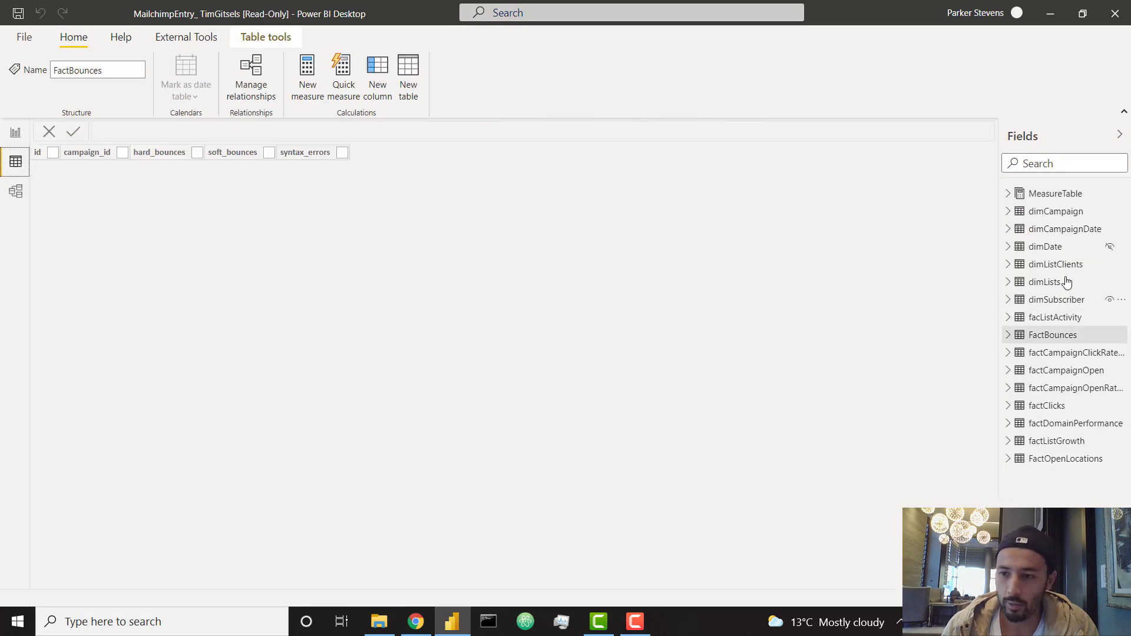
left_click(1056, 211)
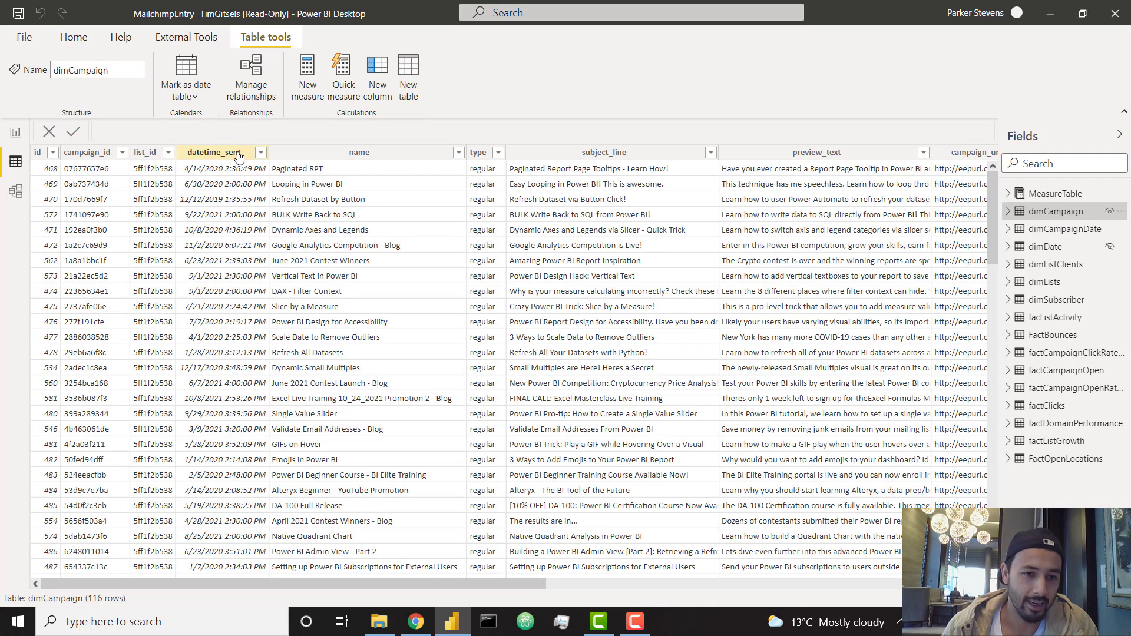
left_click(238, 155)
right_click(238, 155)
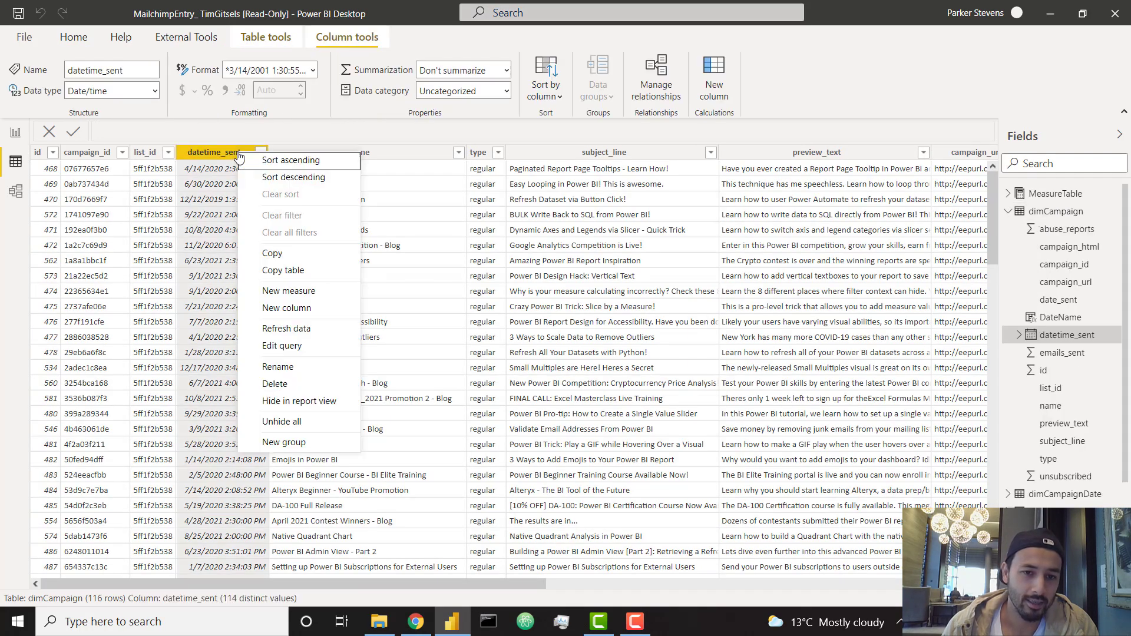
left_click(331, 308)
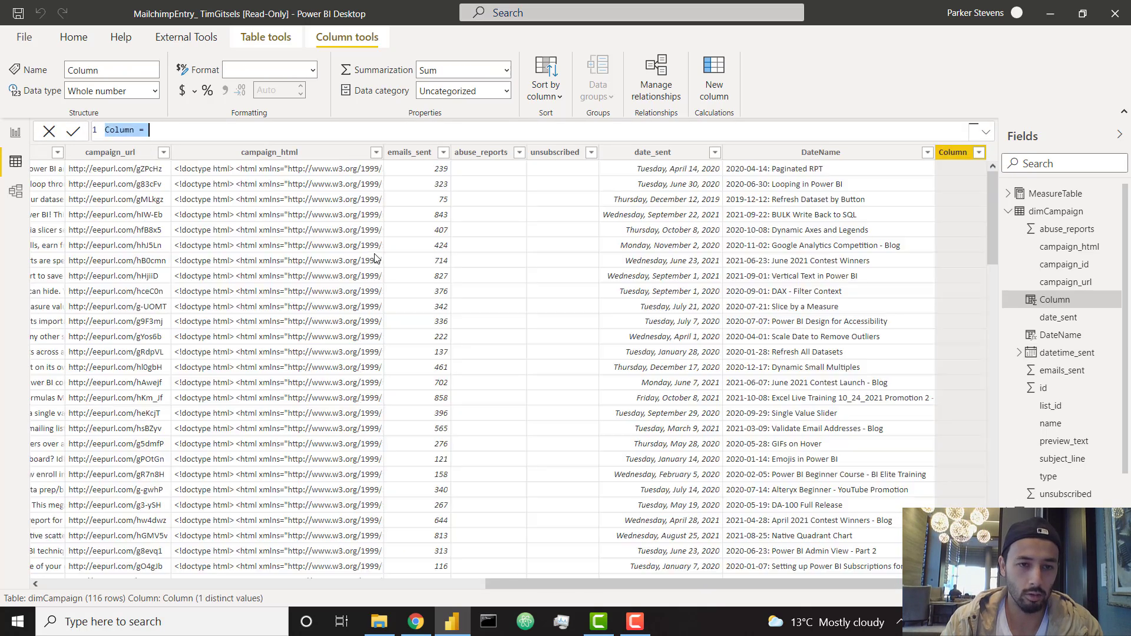
- Define Month Start Date = DATE(YEAR(datetime_sent), MONTH(datetime_sent), 1), then return to Report view
type("Month S")
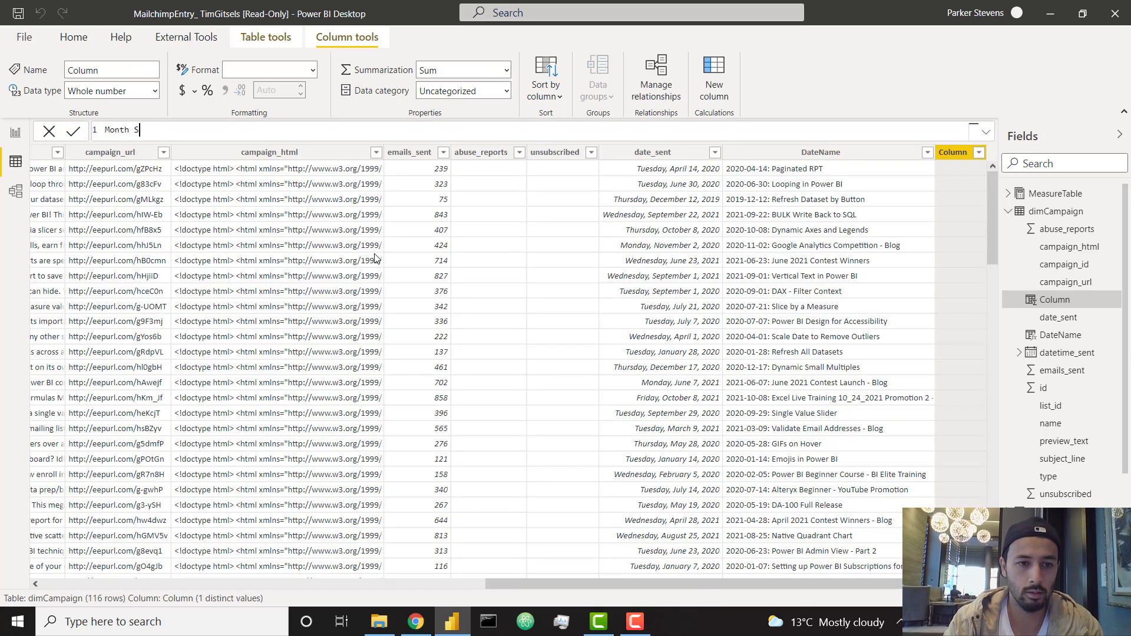
type("atart Date =")
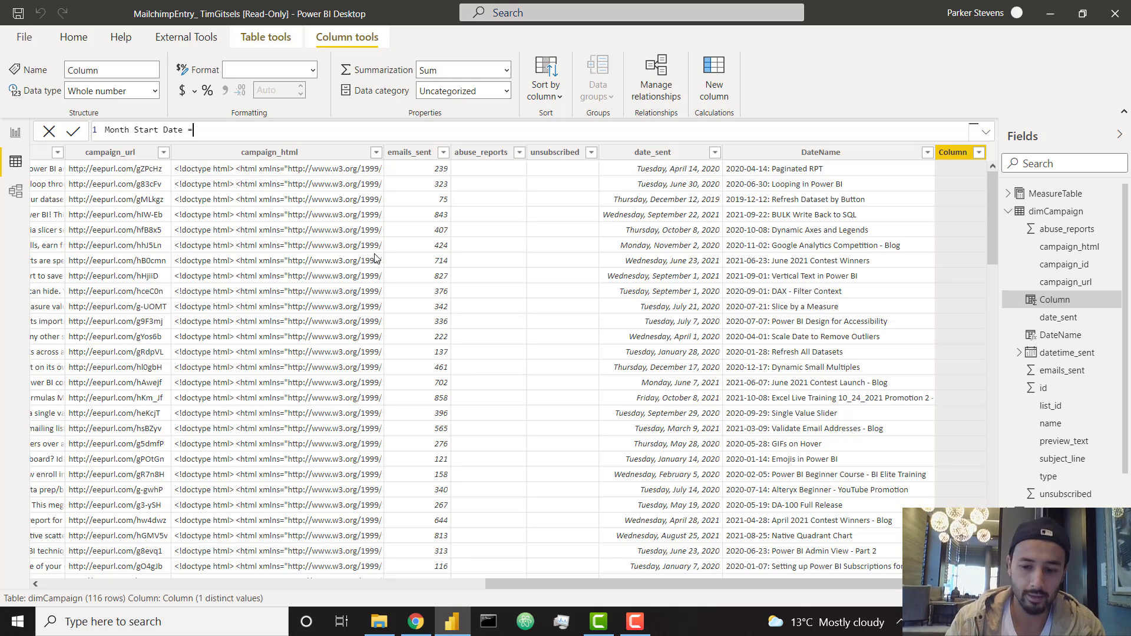
type(" DATE(")
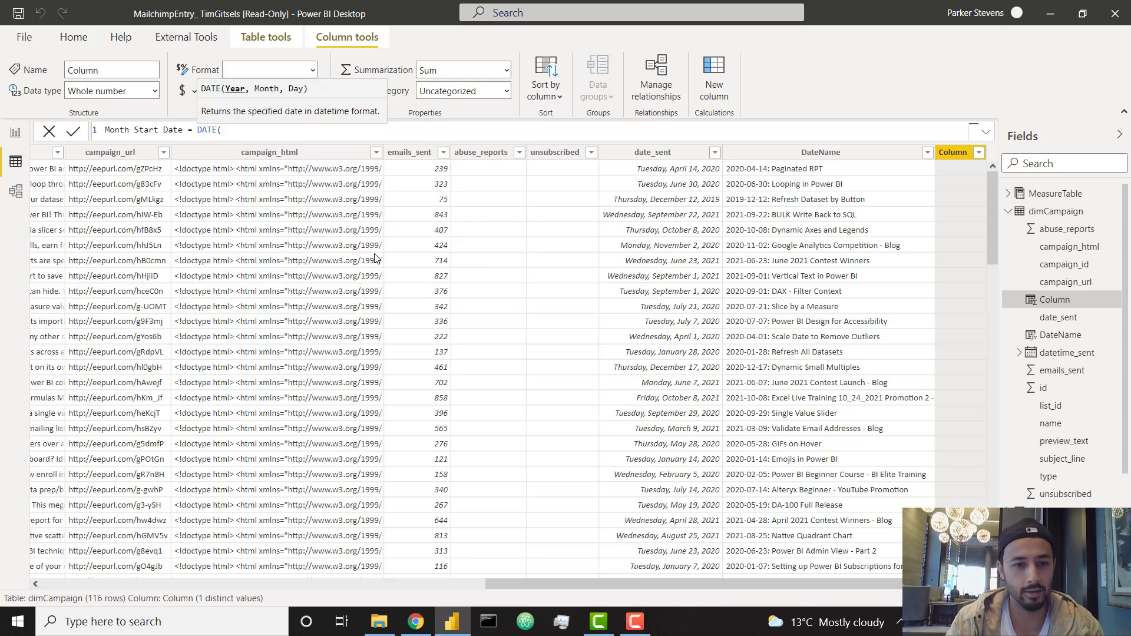
type("YEAR(date")
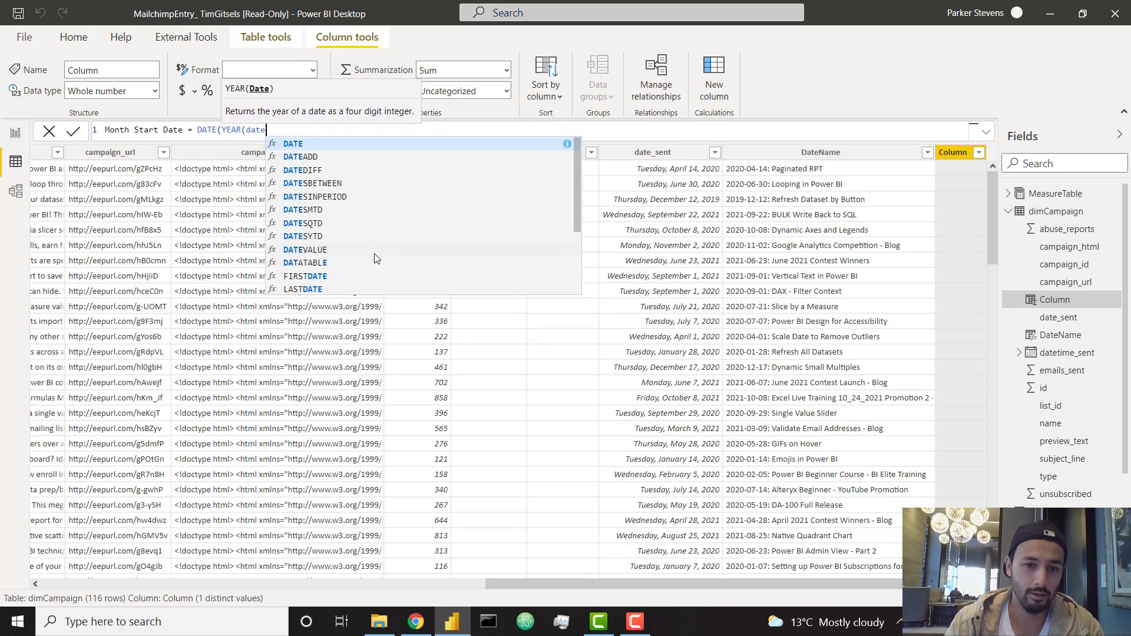
key("Down")
key("Down")
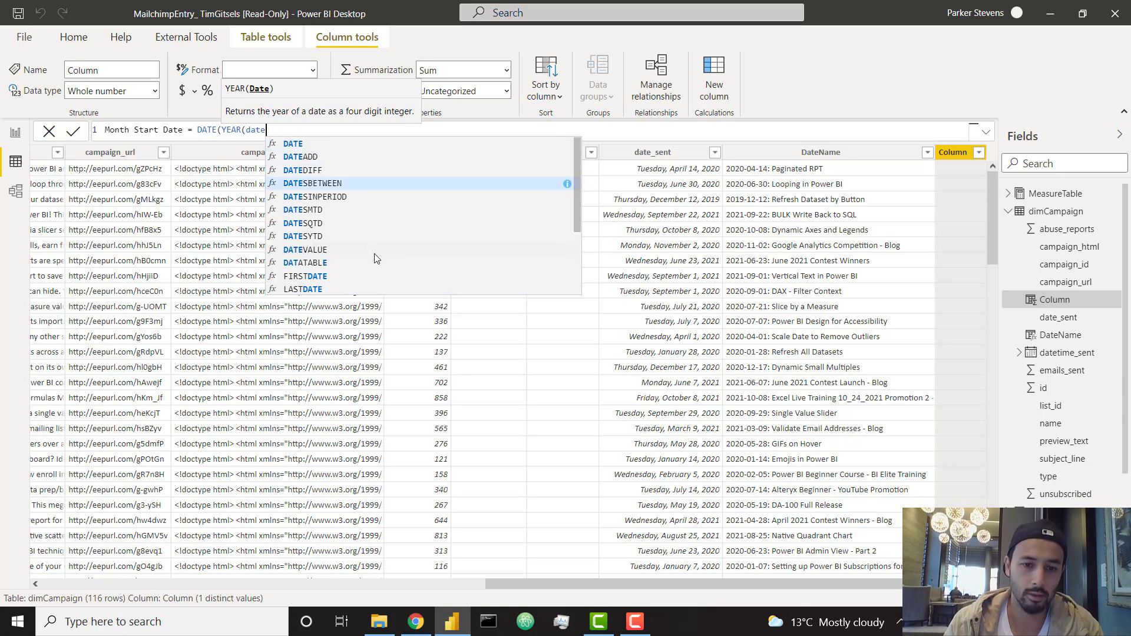
key("Up")
key("Up")
key("Up")
key("Up")
key("Up")
key("Up")
key("Up")
key("Up")
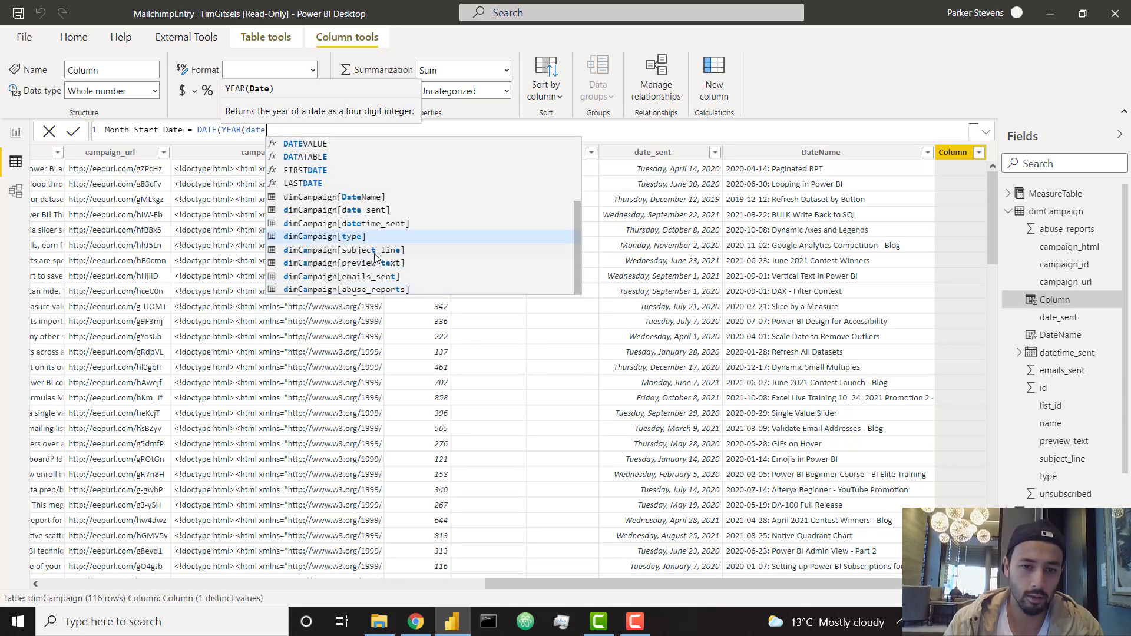
key("Tab")
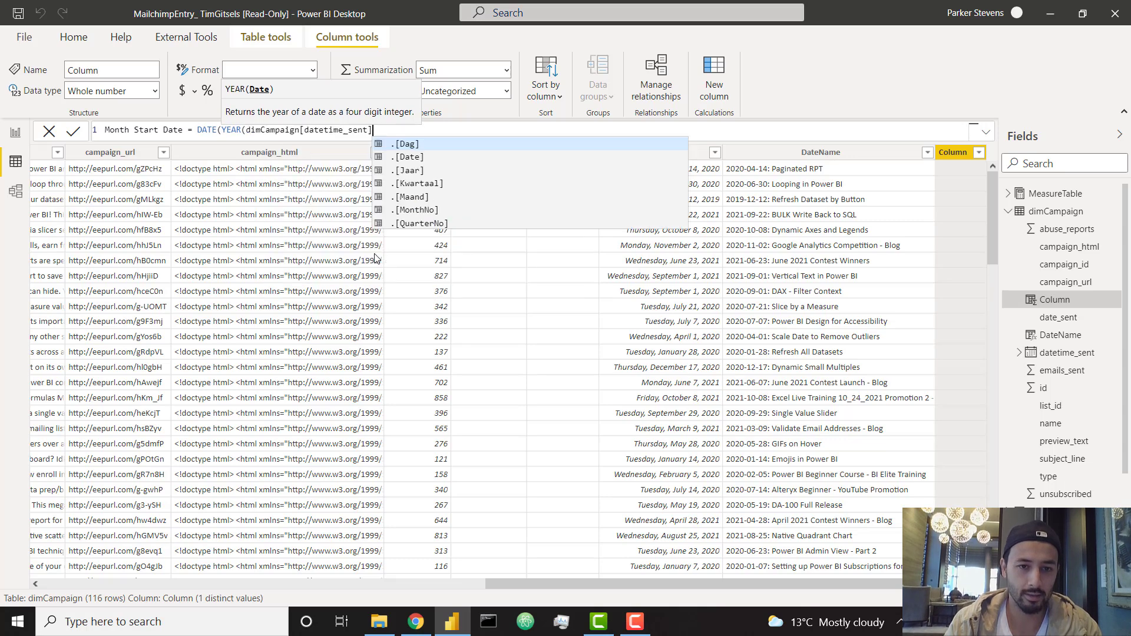
type("),M")
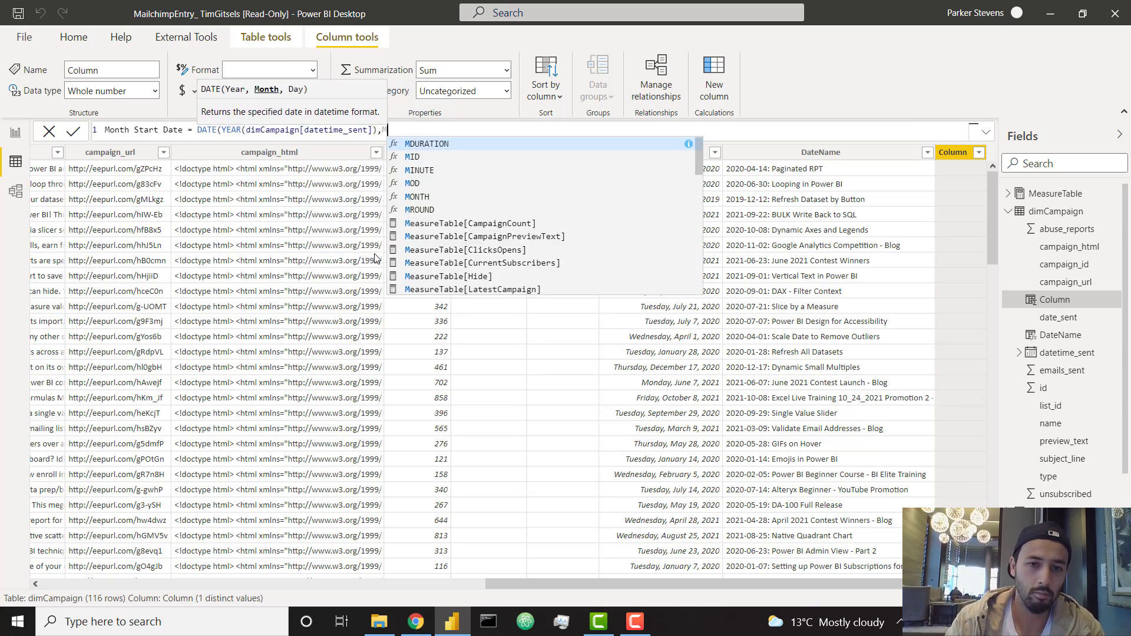
type("ONTH(datet")
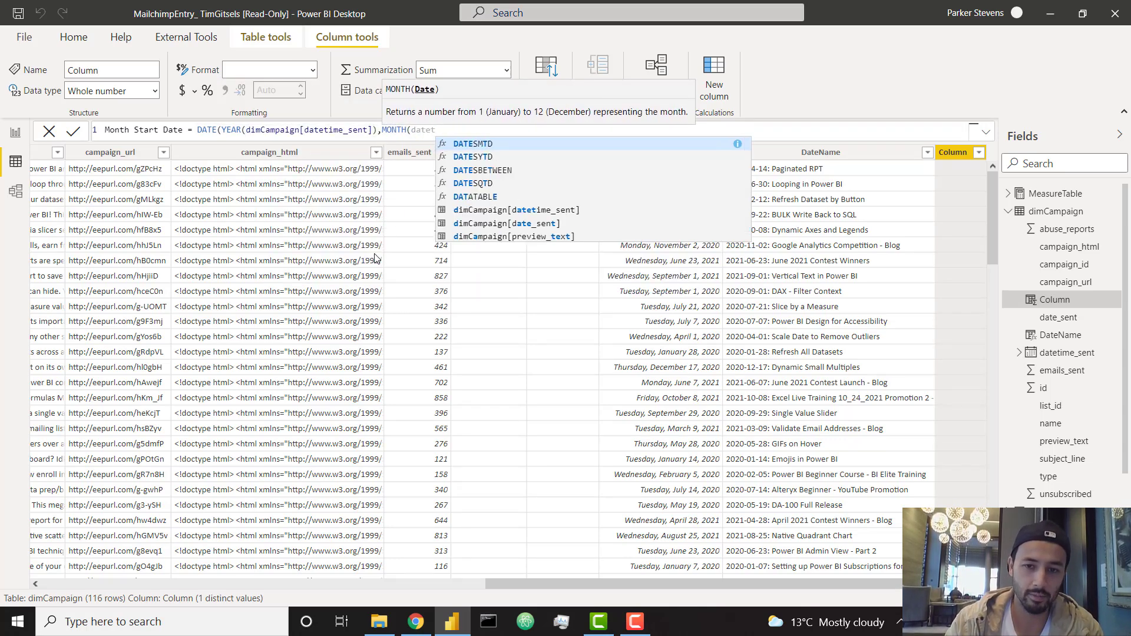
key("Down")
key("Down")
key("Down")
key("Down")
key("Tab")
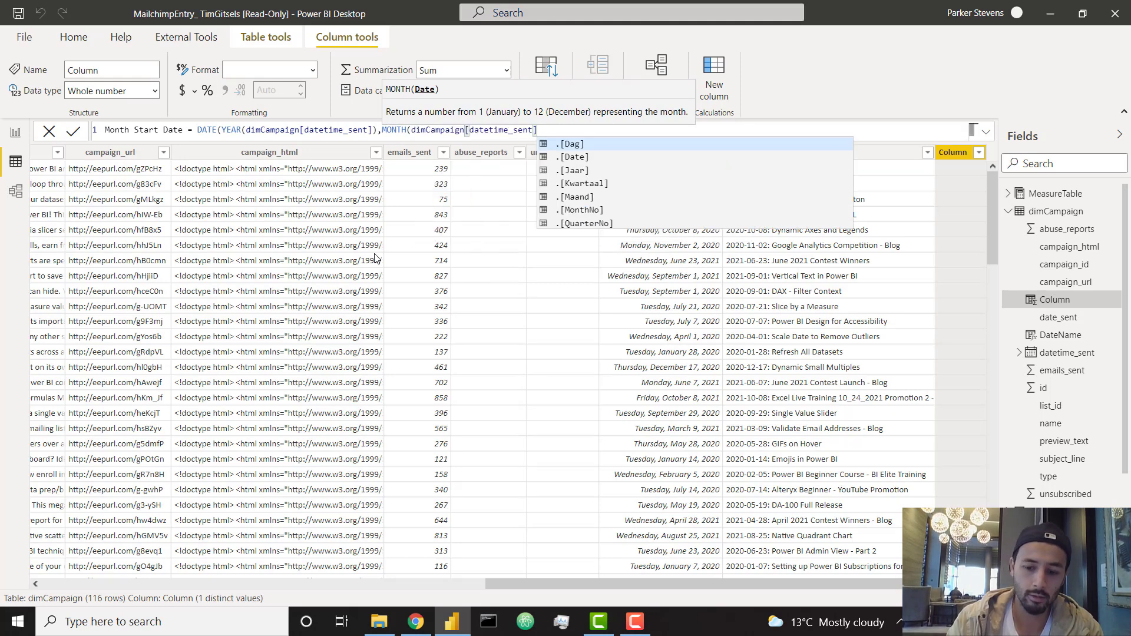
type("),1)")
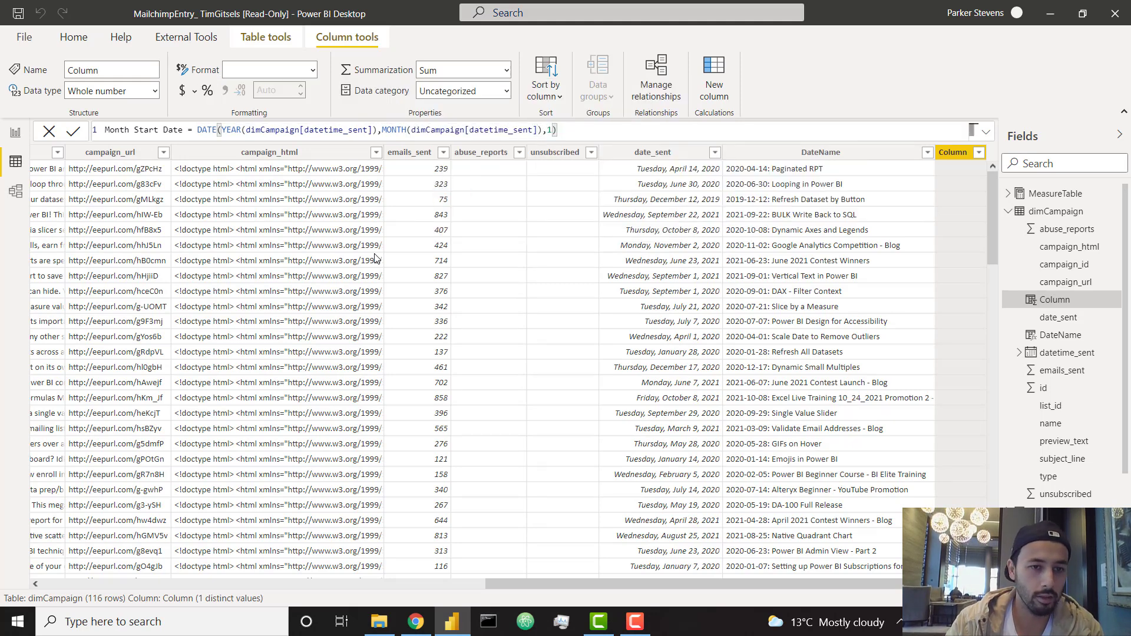
key("Return")
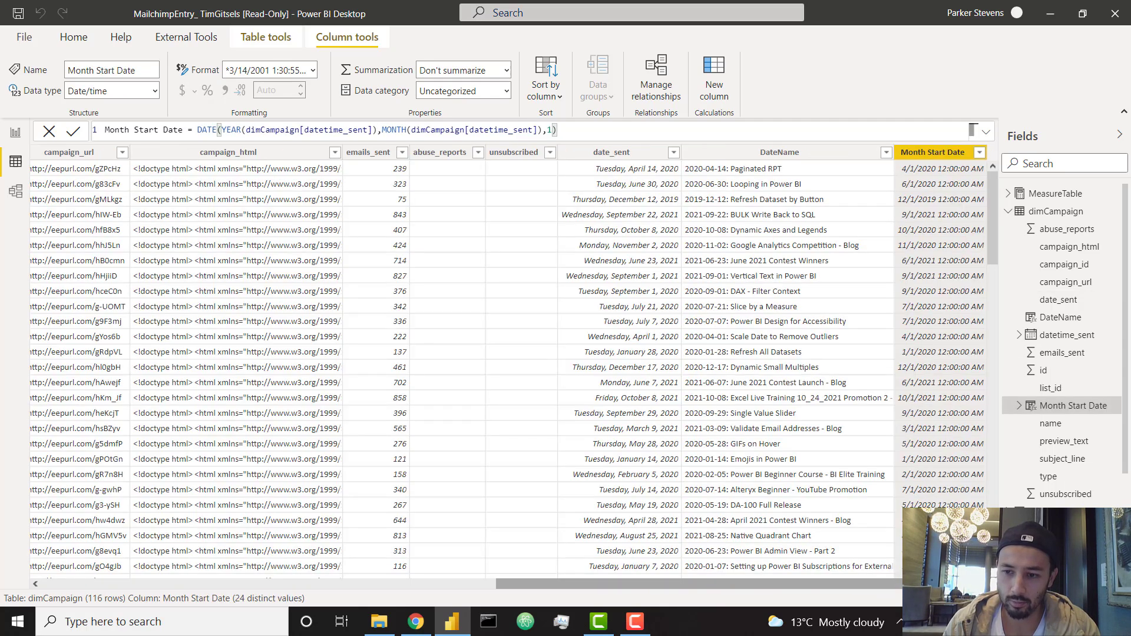
left_click(16, 133)
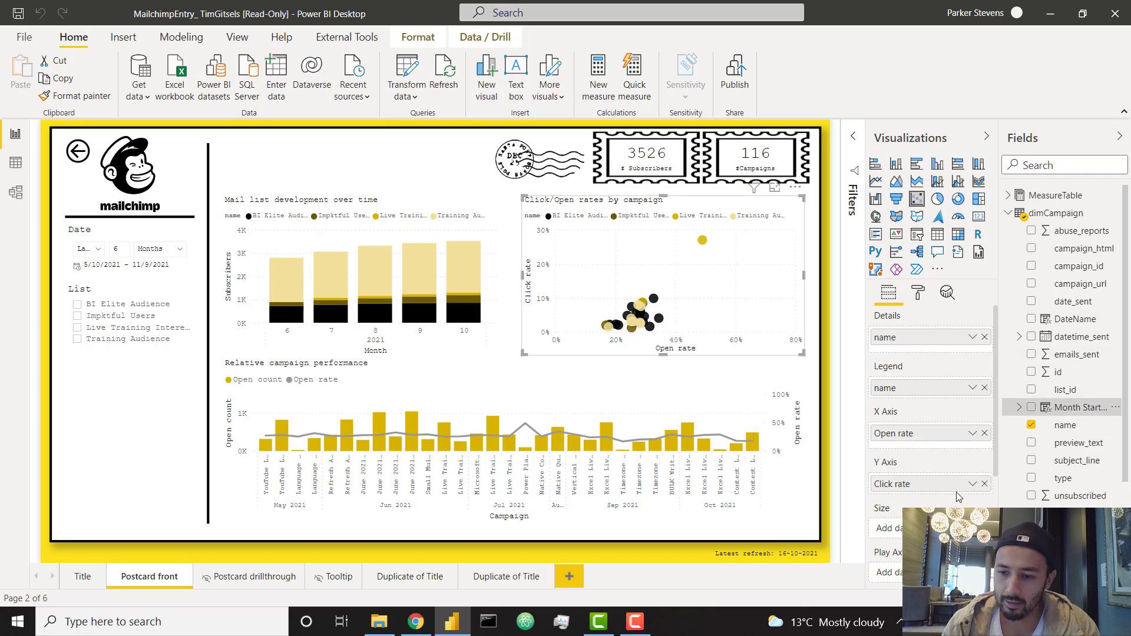
- Put Month Start Date on the scatter chart's Play Axis and start the monthly animation
left_click_drag(1072, 407, 887, 573)
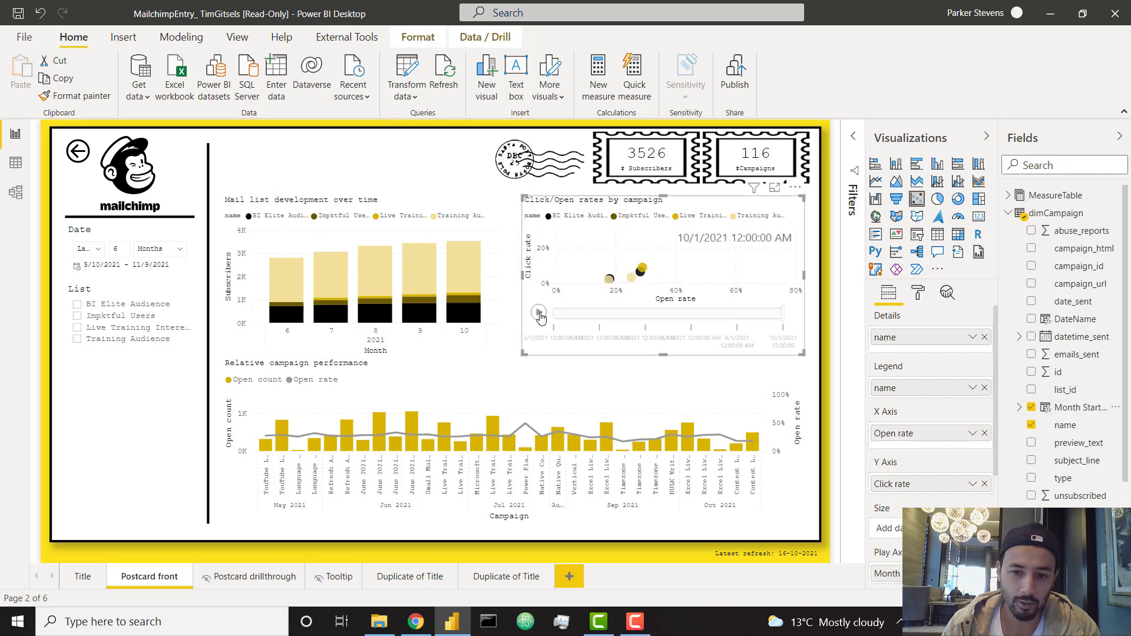
left_click(538, 313)
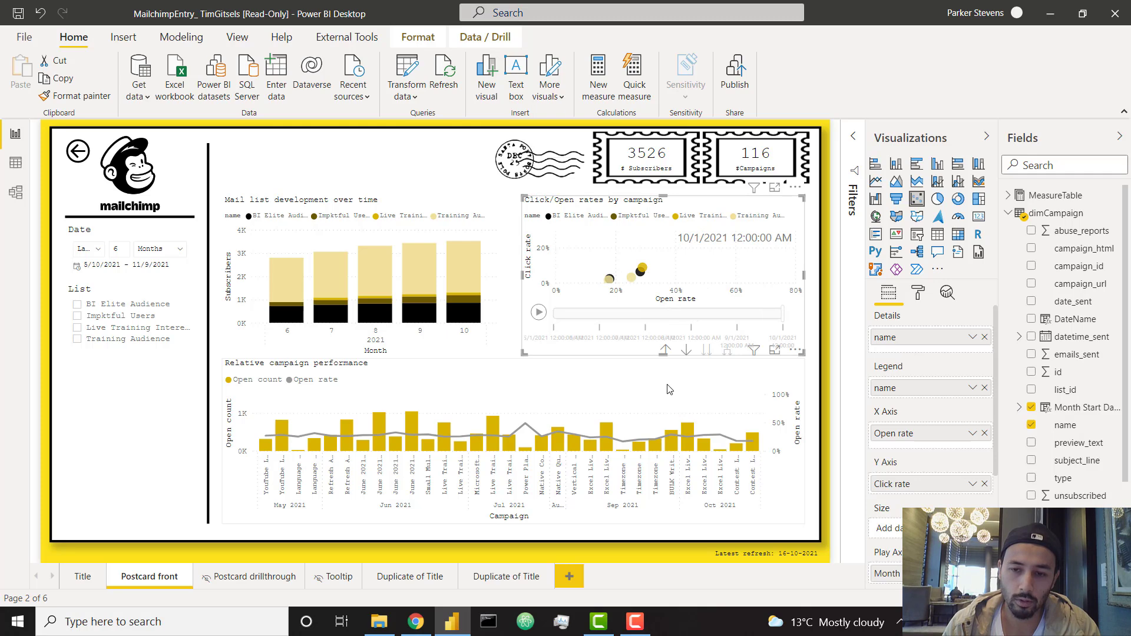
- Show the Live Training 7/28/2021 tooltip card: 27.5% open rate, 928 opens
left_click(417, 367)
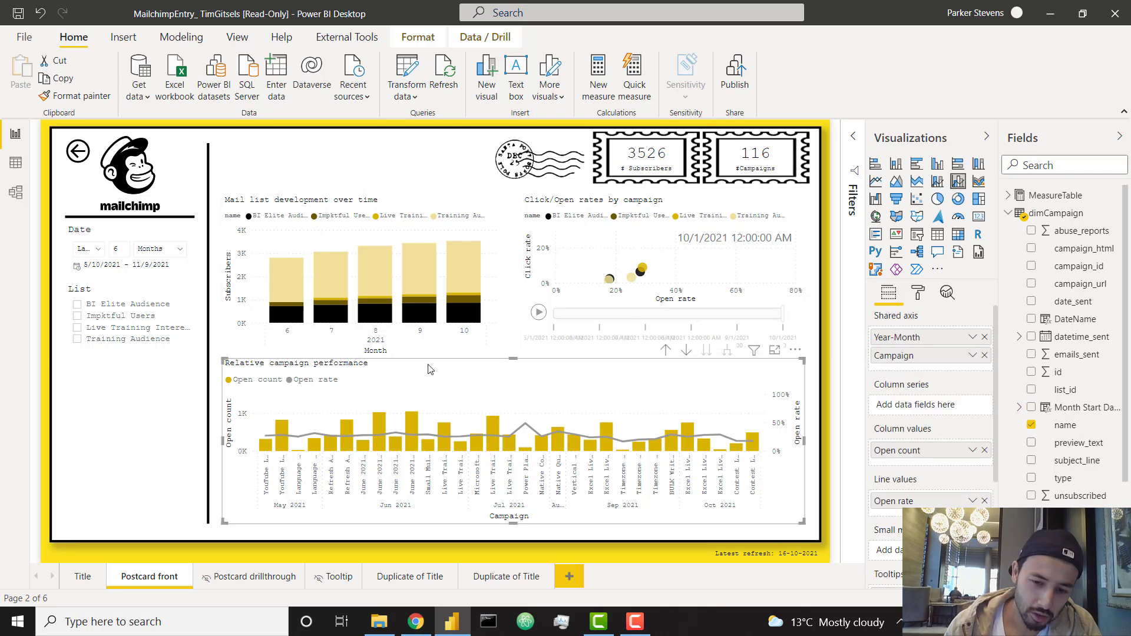
mouse_move(494, 424)
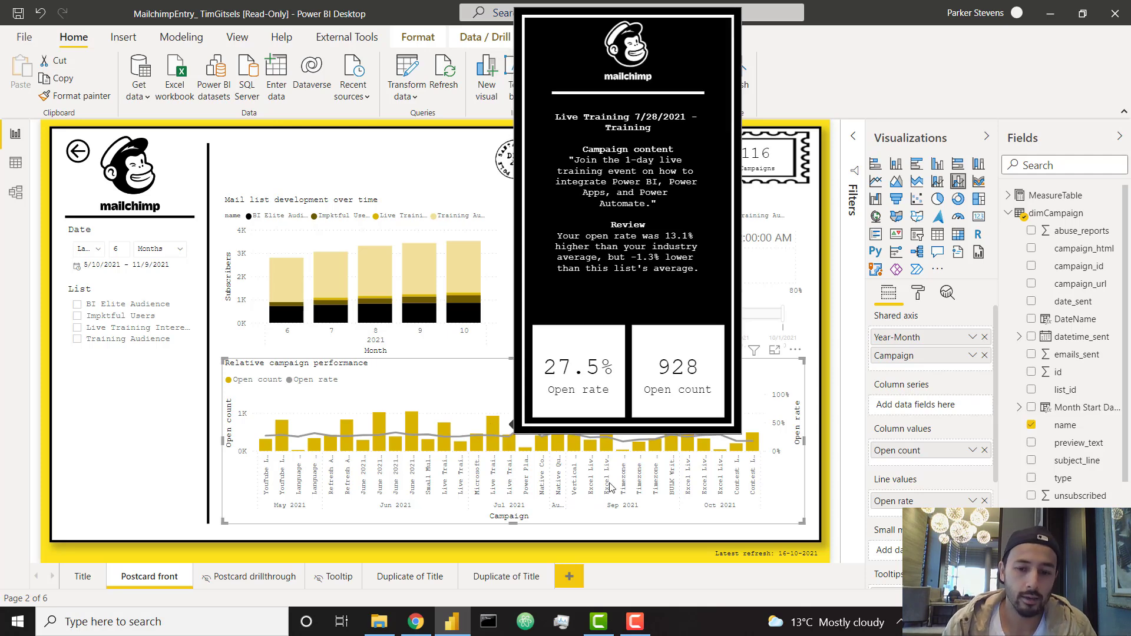
- Add a new Page 1 and change its page size from Tooltip to Custom, 800 pixels wide
left_click(569, 576)
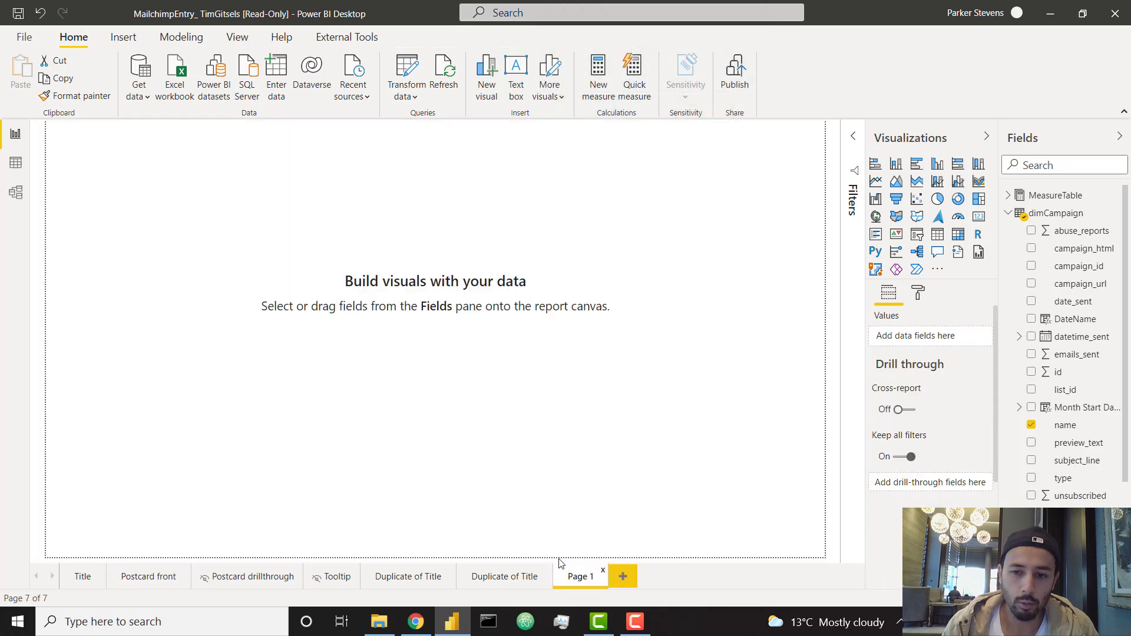
left_click(918, 295)
left_click(942, 376)
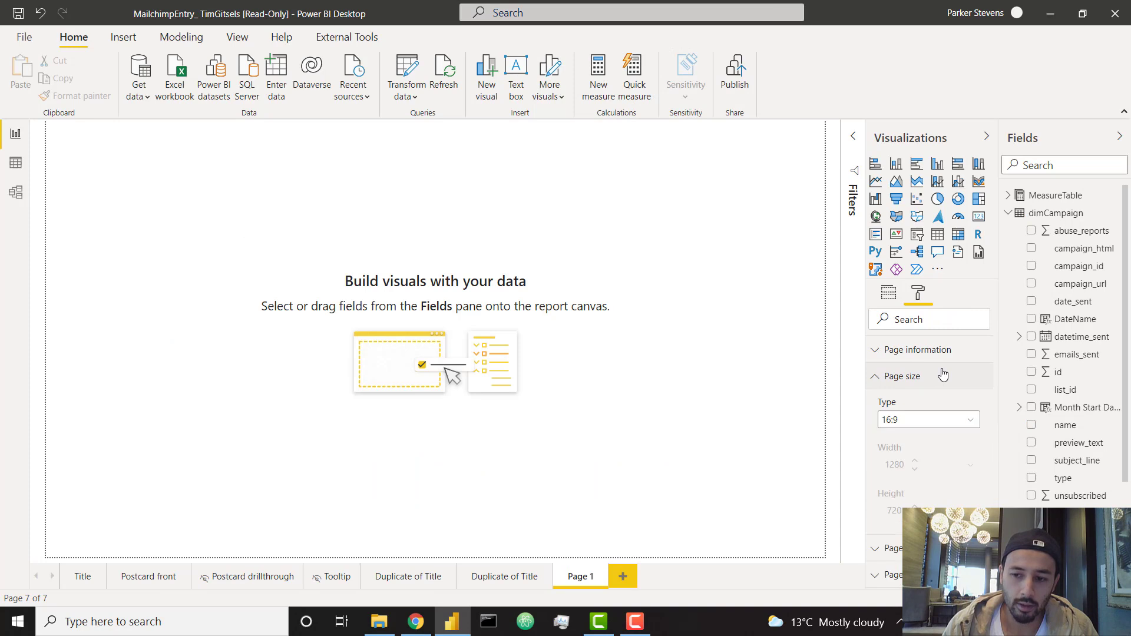
left_click(934, 421)
left_click(917, 487)
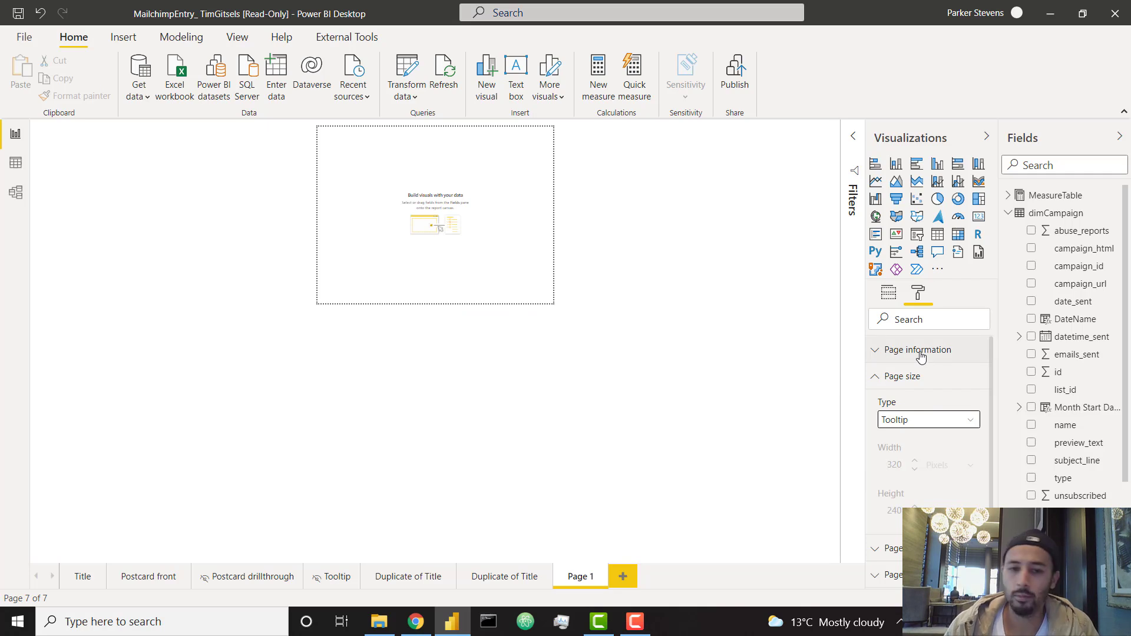
left_click(931, 420)
left_click(939, 501)
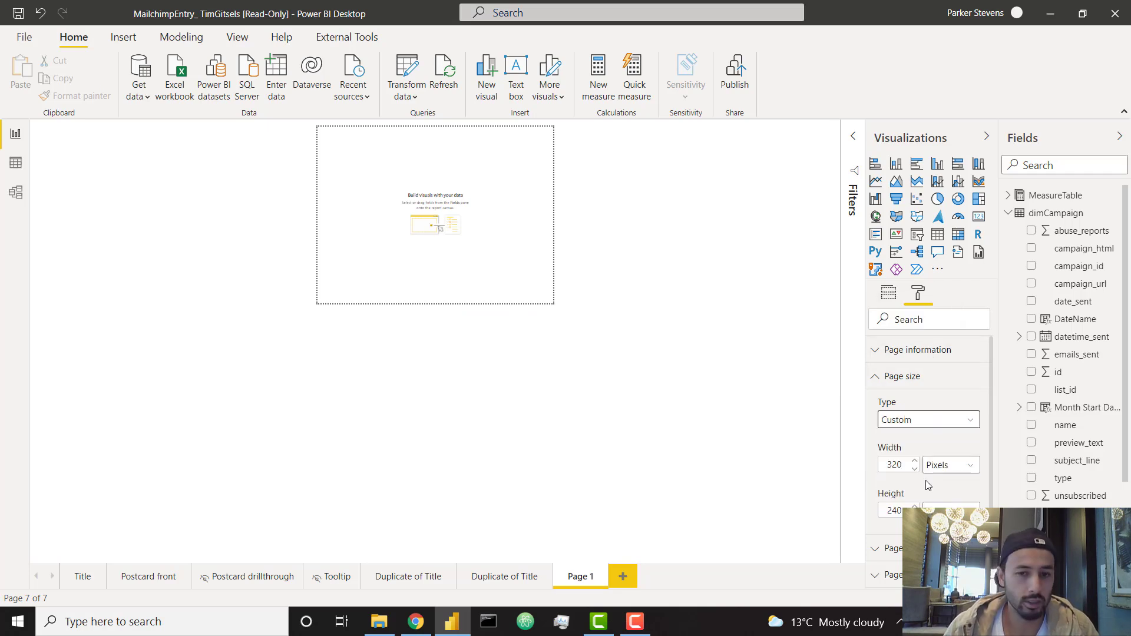
left_click_drag(903, 465, 874, 465)
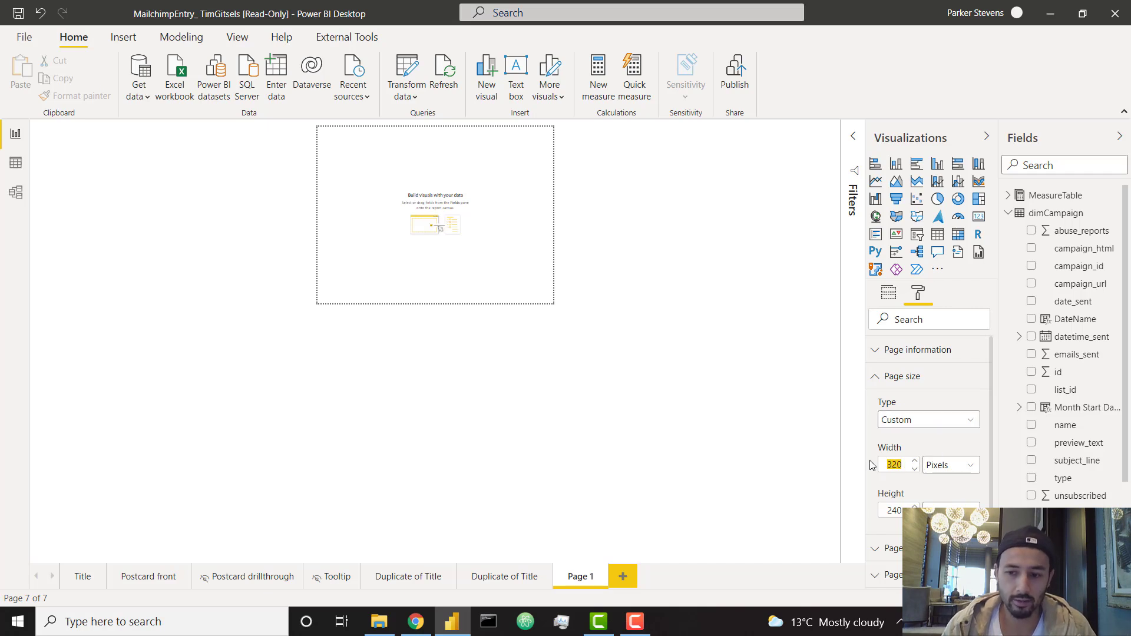
type("800")
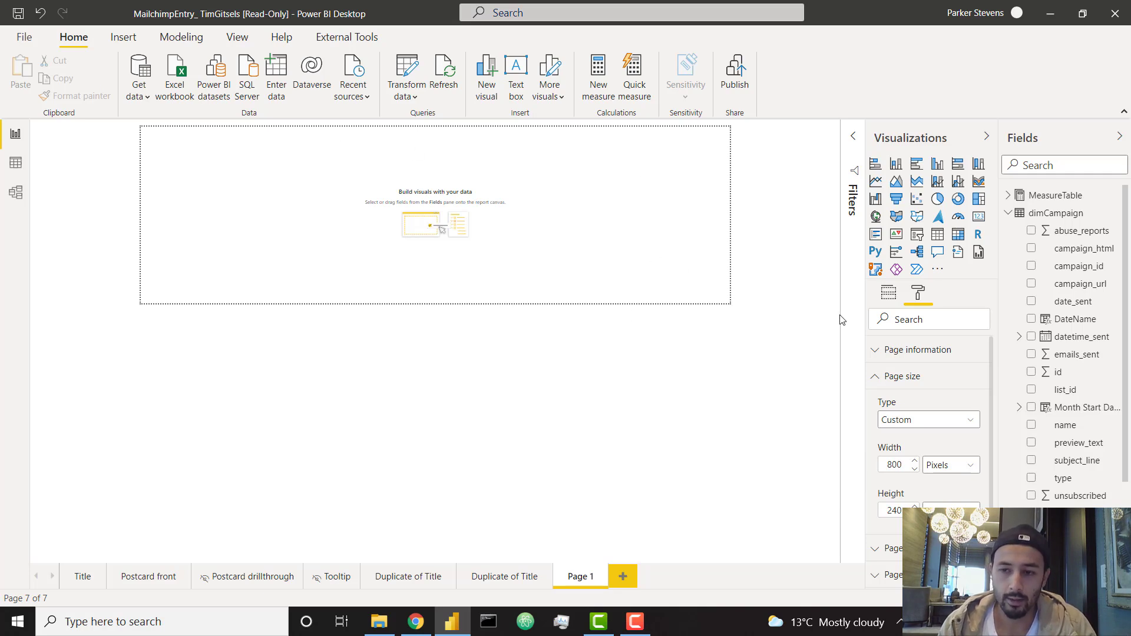
- Fill Page 1 with an emails_sent line chart over plain datetime_sent, not the date hierarchy
left_click(978, 216)
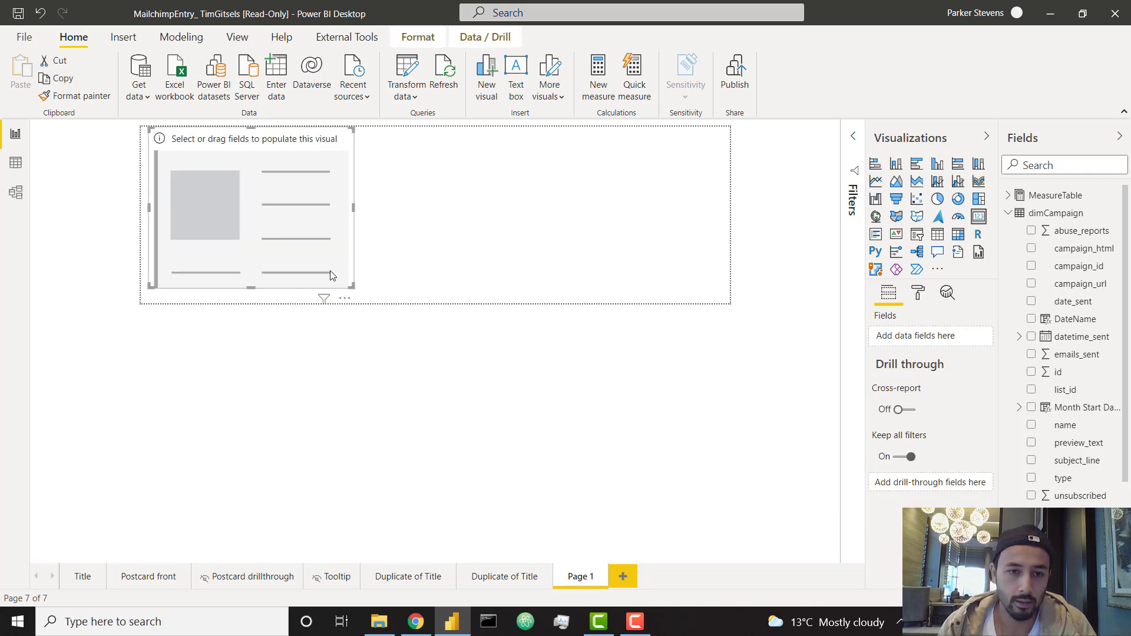
left_click_drag(352, 289, 776, 295)
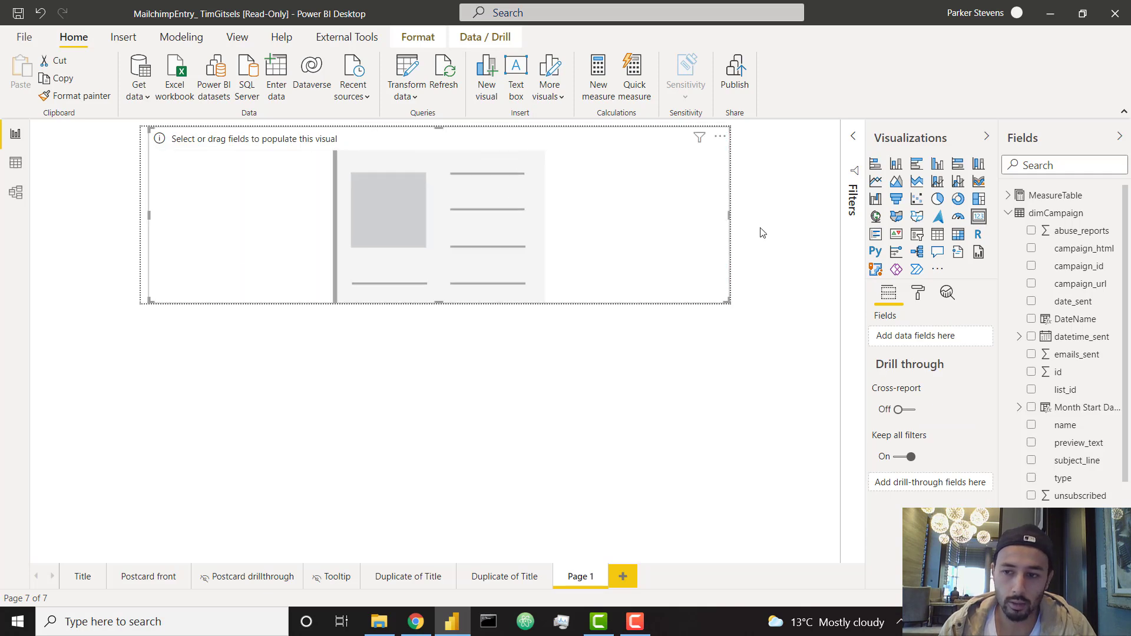
left_click(876, 181)
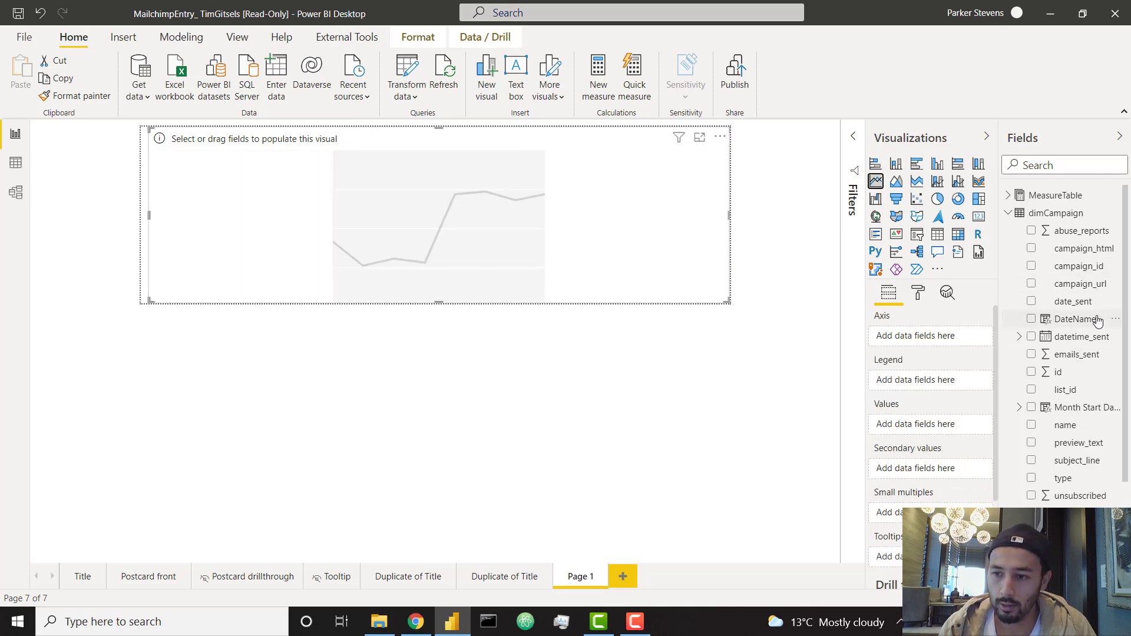
left_click_drag(1082, 336, 925, 342)
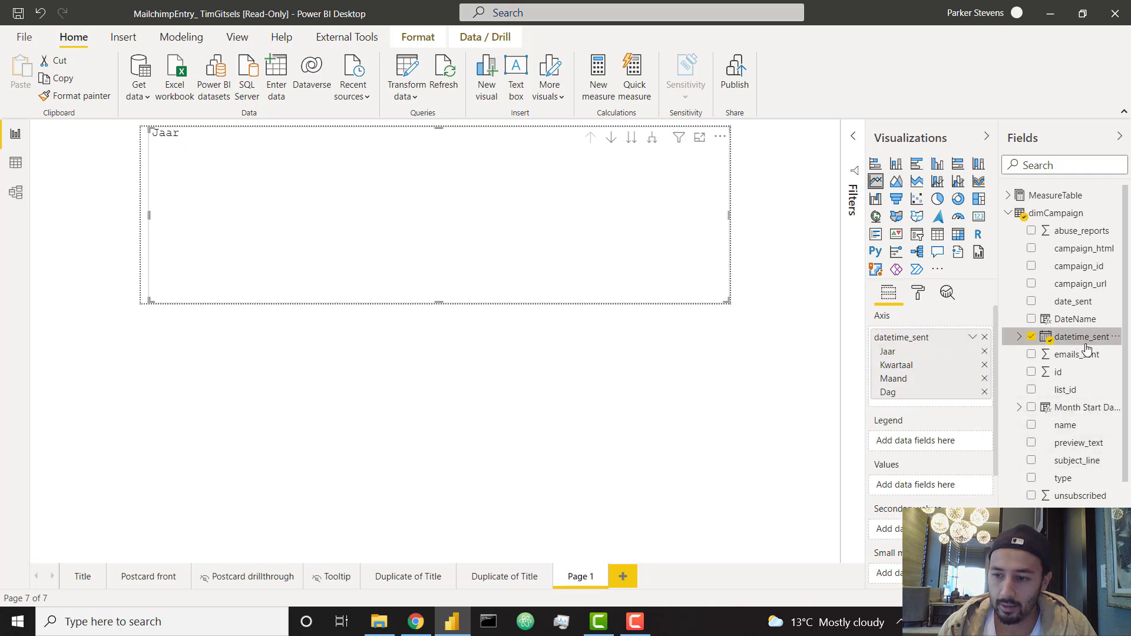
left_click_drag(1087, 354, 936, 486)
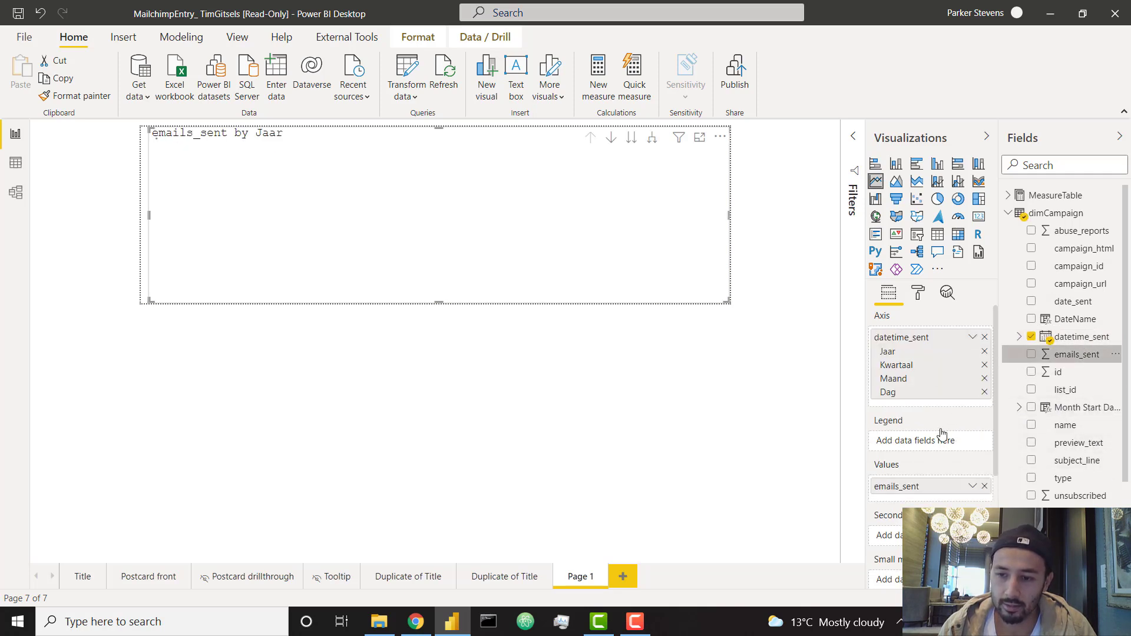
left_click(973, 337)
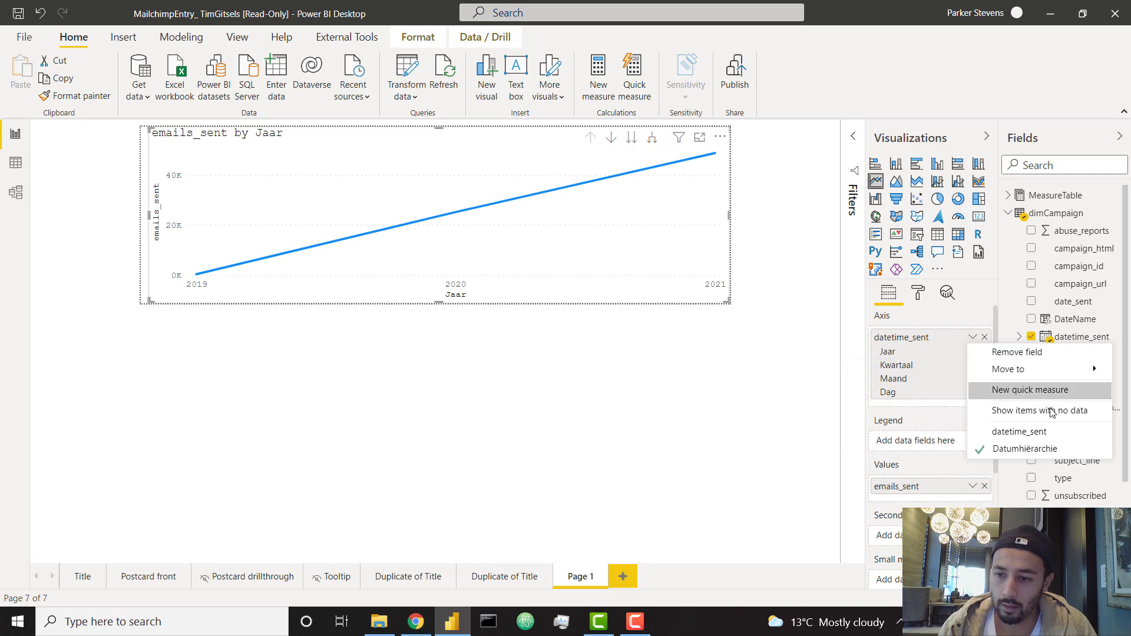
left_click(1007, 431)
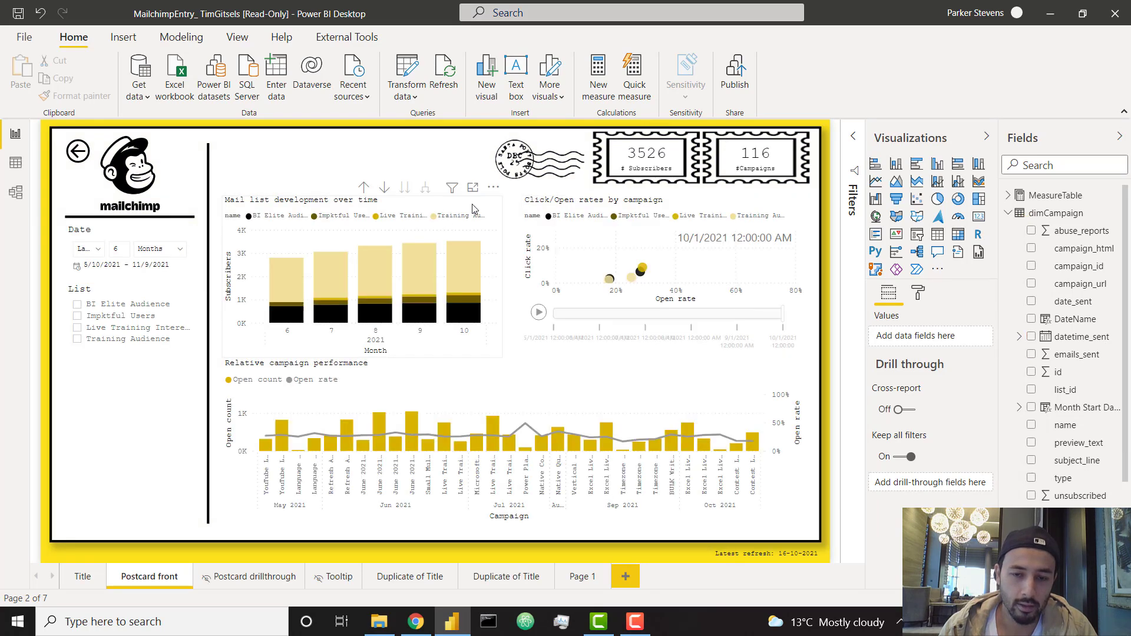
- Switch Page 1's Tooltip setting on and confirm its page size stays Custom 800 × 240
left_click(918, 293)
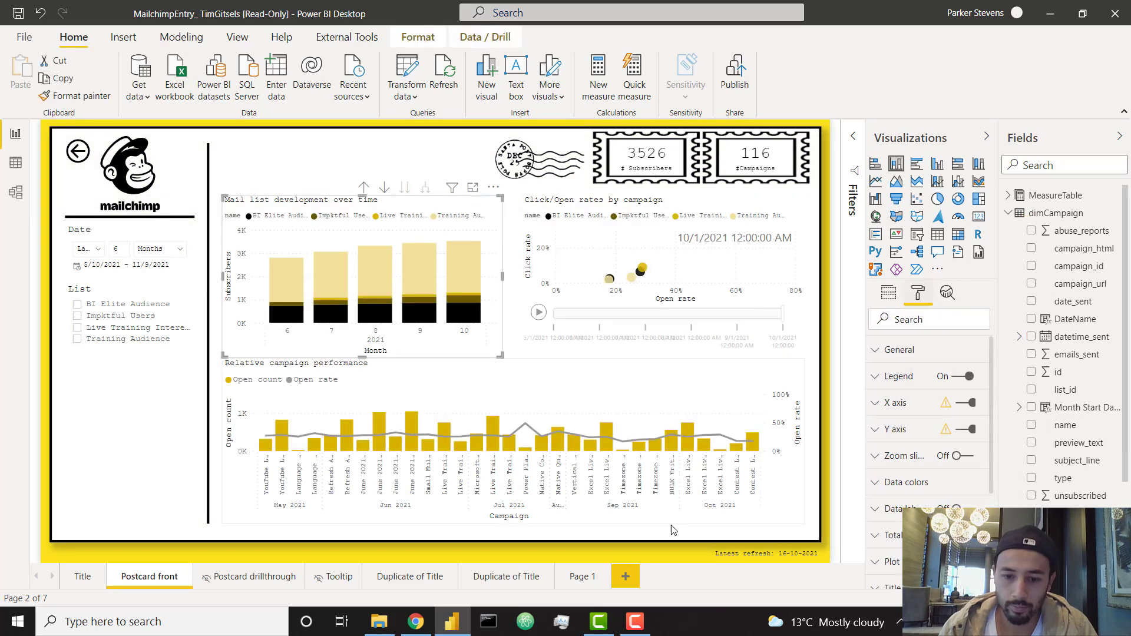
left_click(586, 577)
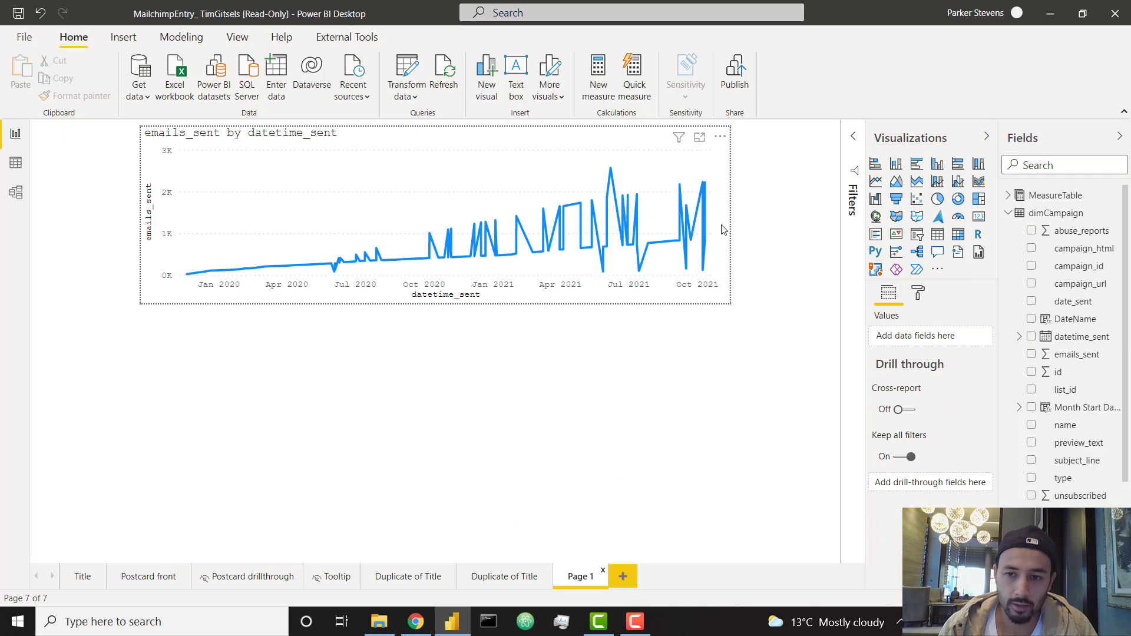
left_click(918, 293)
left_click(917, 350)
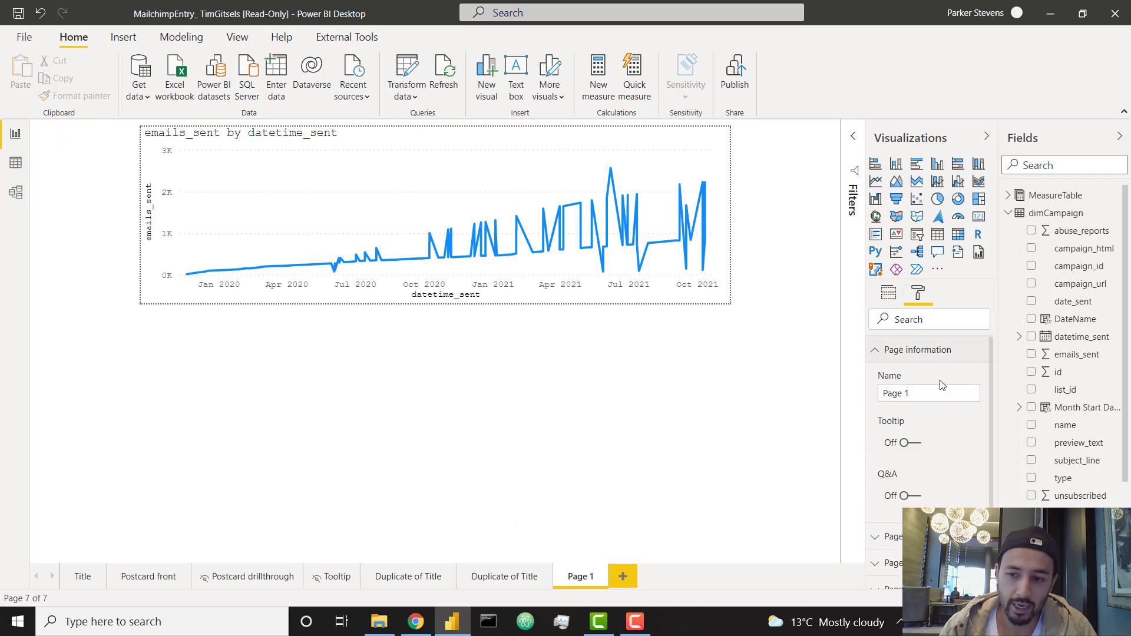
left_click(918, 443)
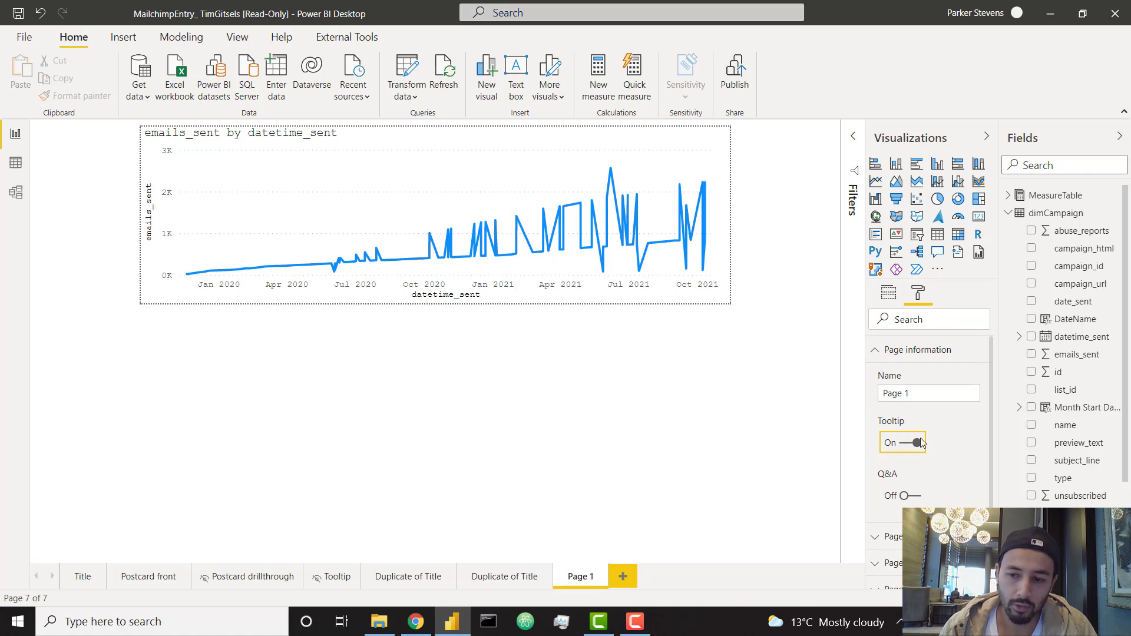
left_click(965, 354)
left_click(943, 376)
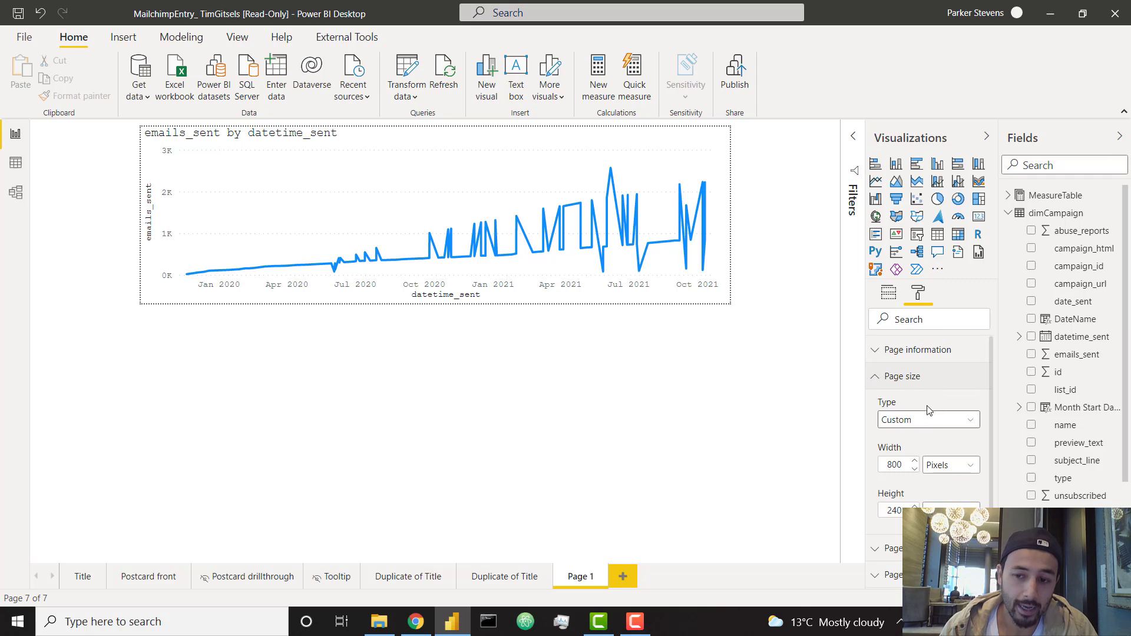
left_click(930, 377)
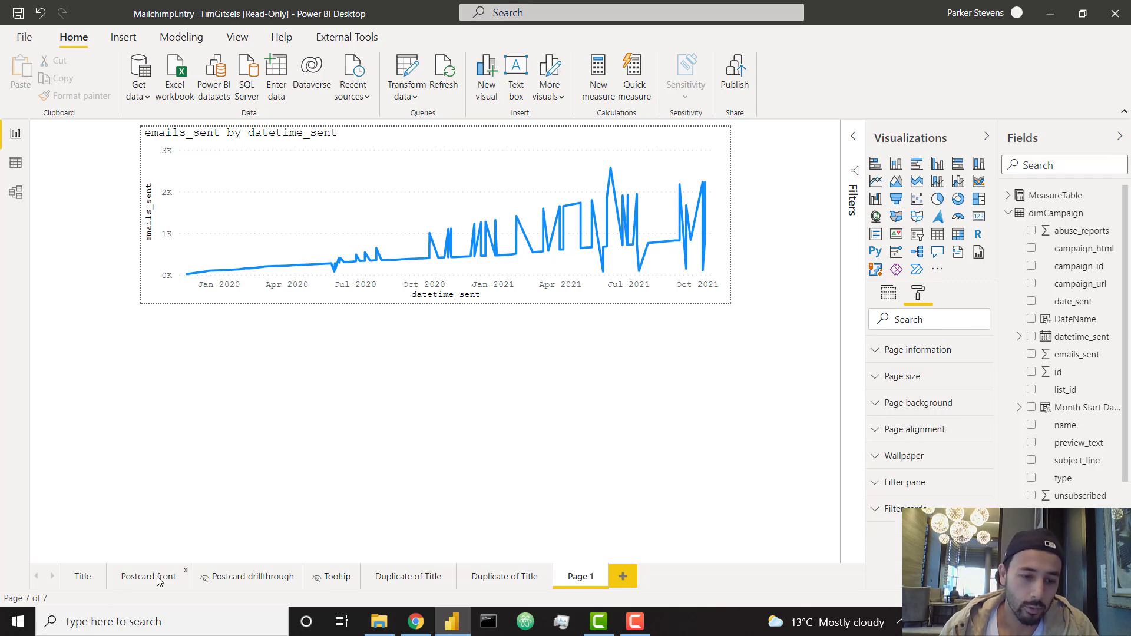
- Give the Mail list development over time chart a Report page tooltip using Page 1, then test it
left_click(180, 574)
left_click(433, 211)
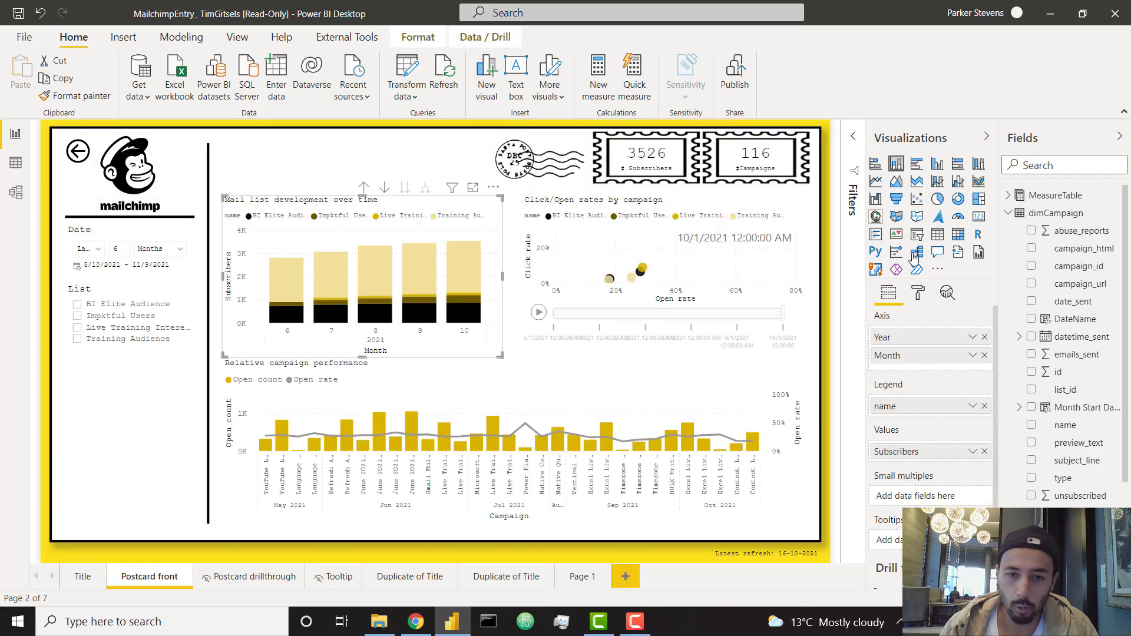
left_click(919, 293)
scroll(938, 497, "down", 3)
left_click(893, 556)
left_click(934, 452)
left_click(937, 486)
left_click(928, 498)
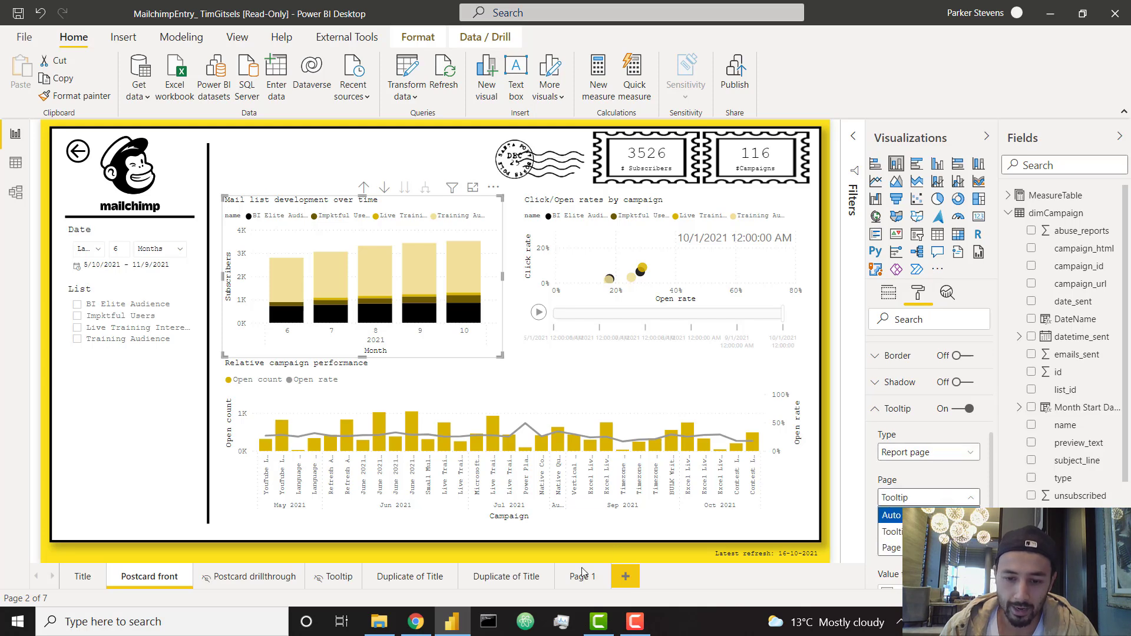
left_click(891, 548)
mouse_move(423, 287)
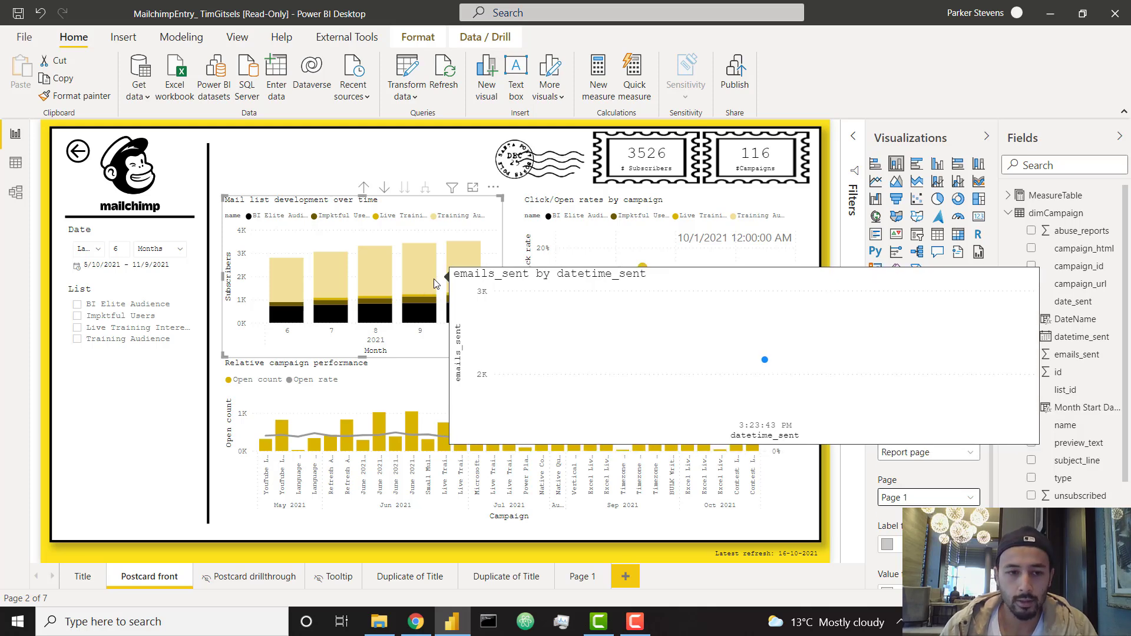
left_click(393, 152)
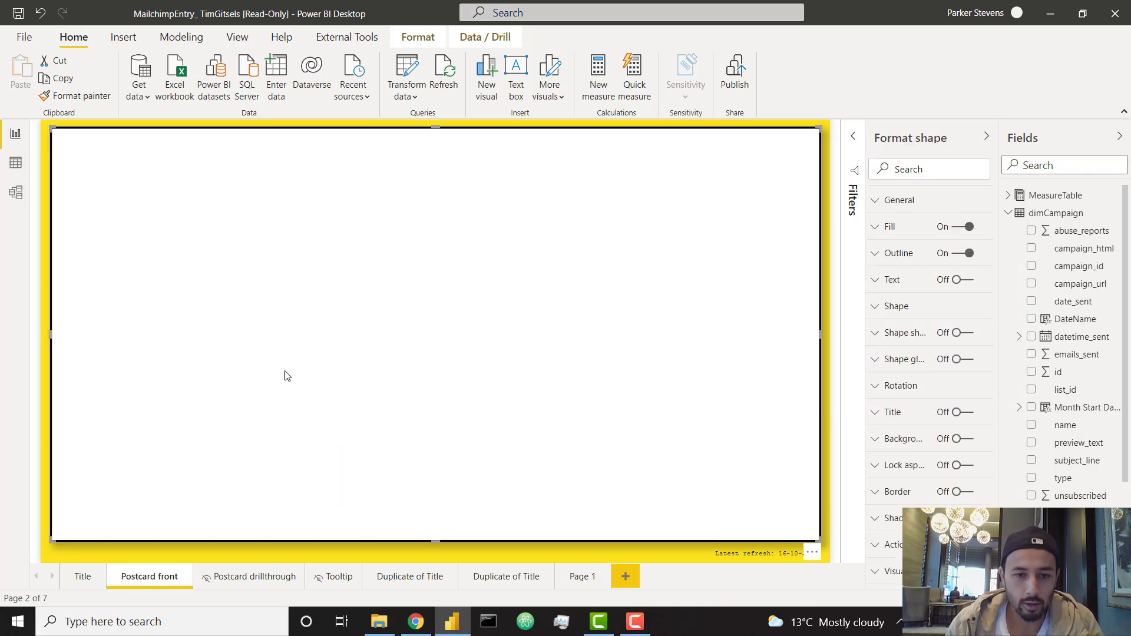
key("Delete")
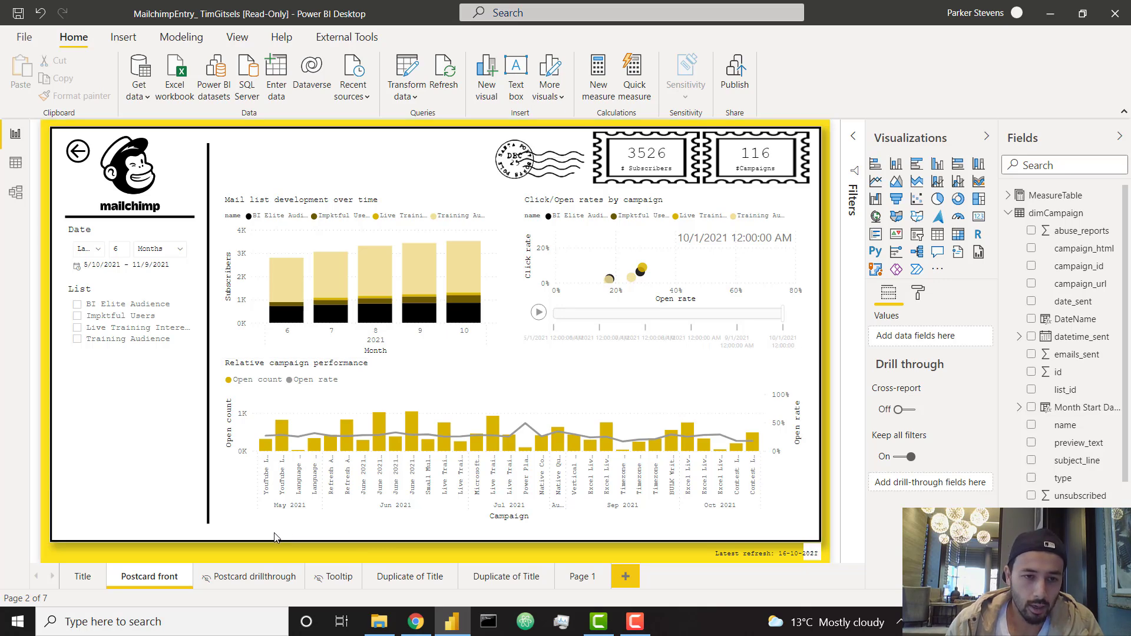
key("ctrl+z")
key("Delete")
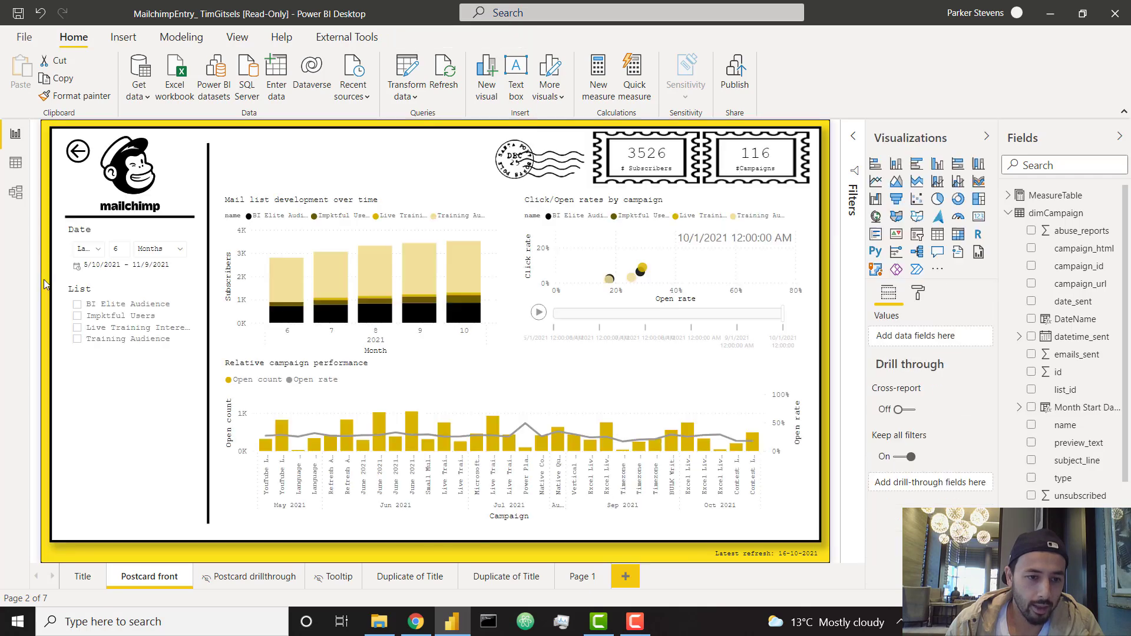
key("ctrl+z")
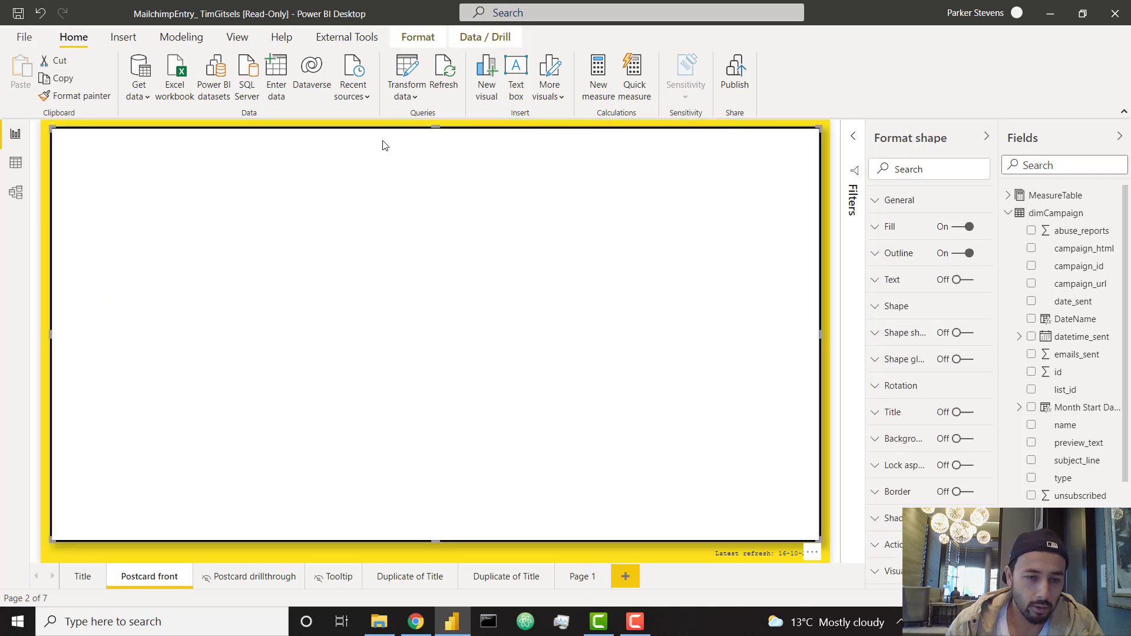
key("Delete")
key("ctrl+z")
key("Delete")
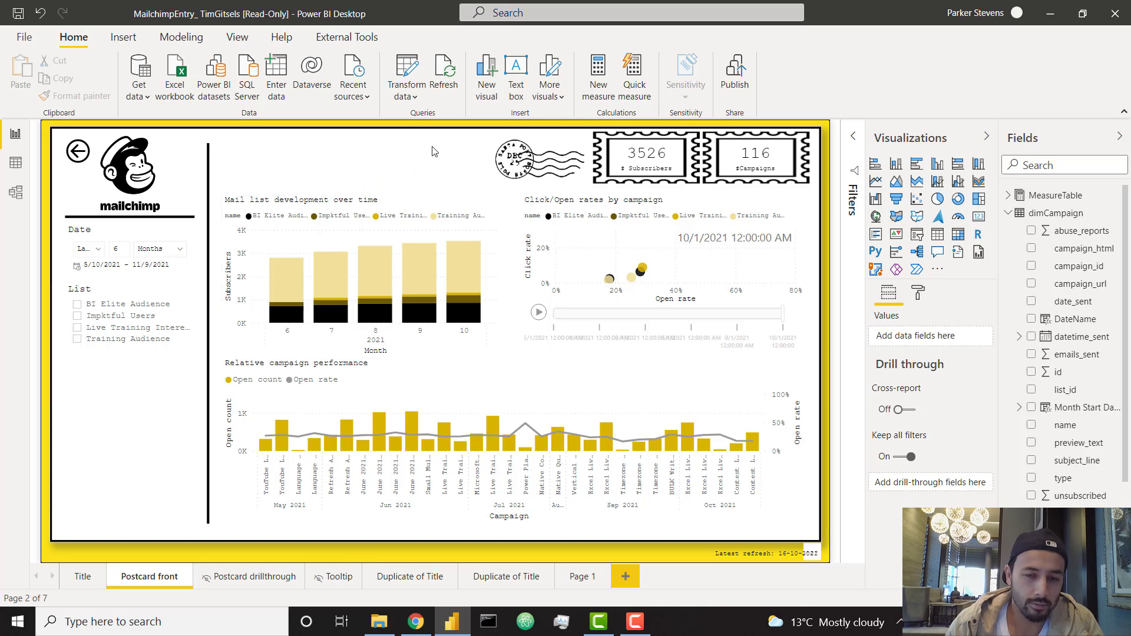
key("ctrl+z")
key("Delete")
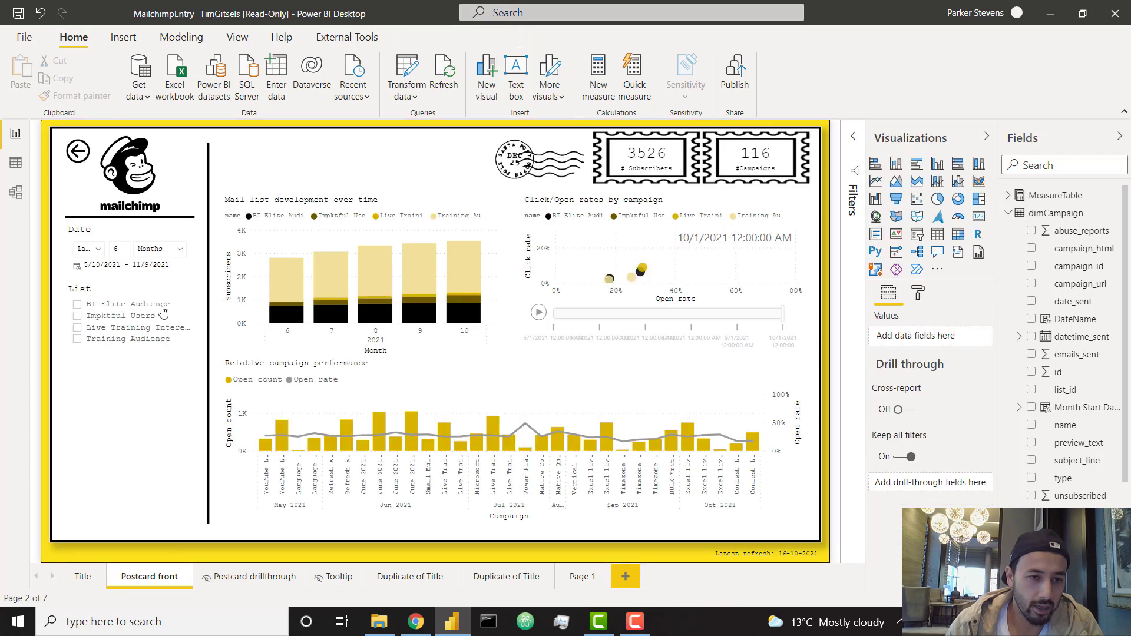
key("ctrl+z")
key("Delete")
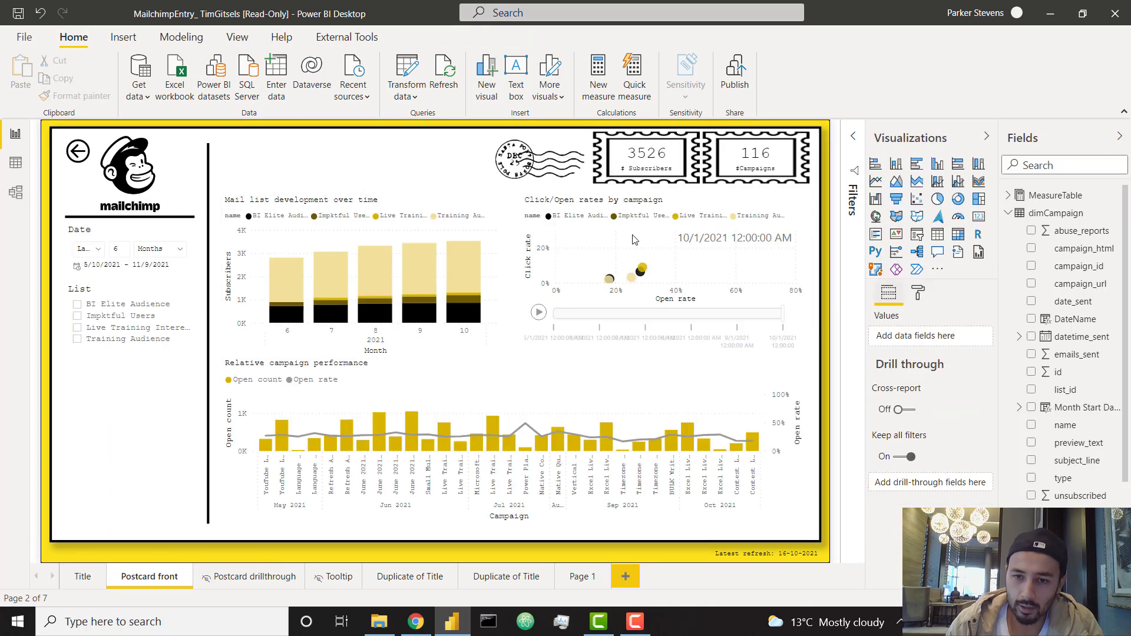
key("ctrl+z")
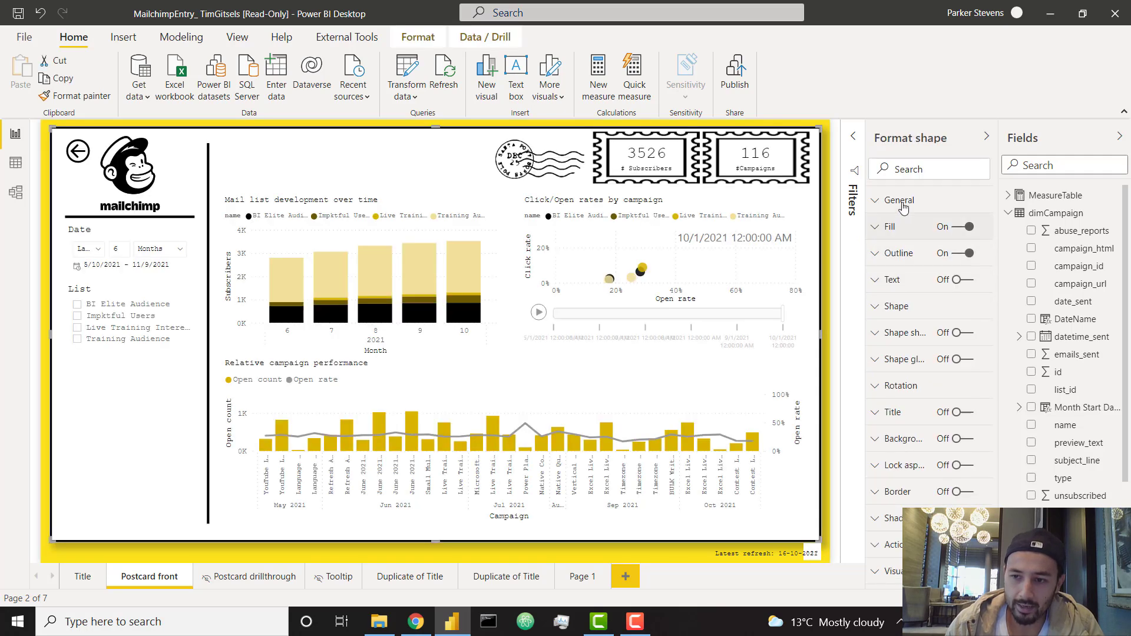
left_click(913, 170)
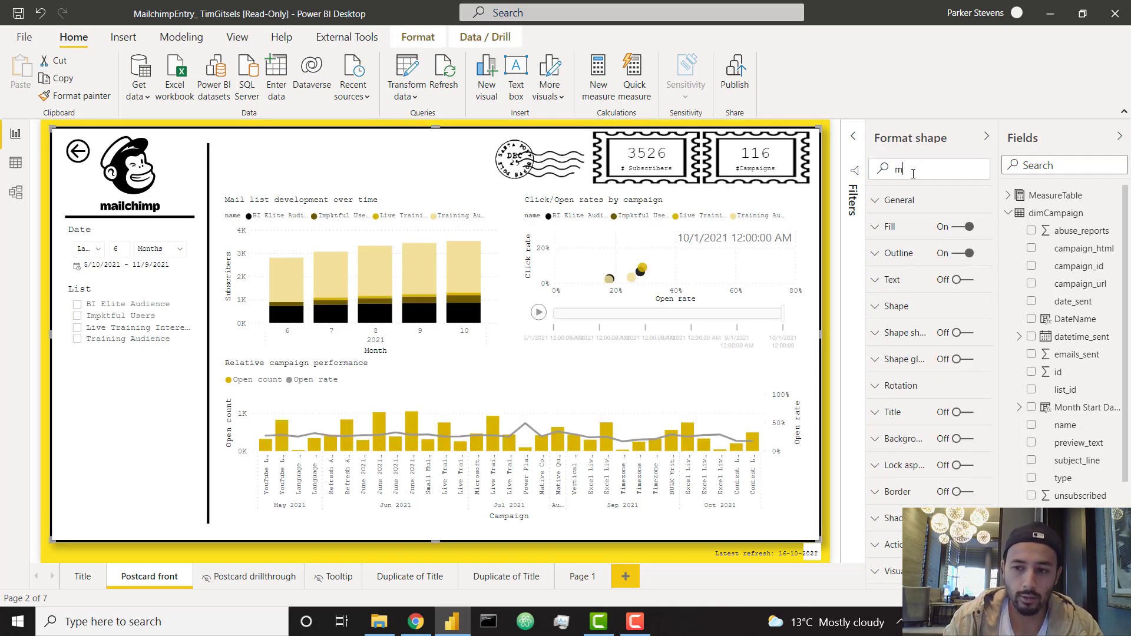
type("maint")
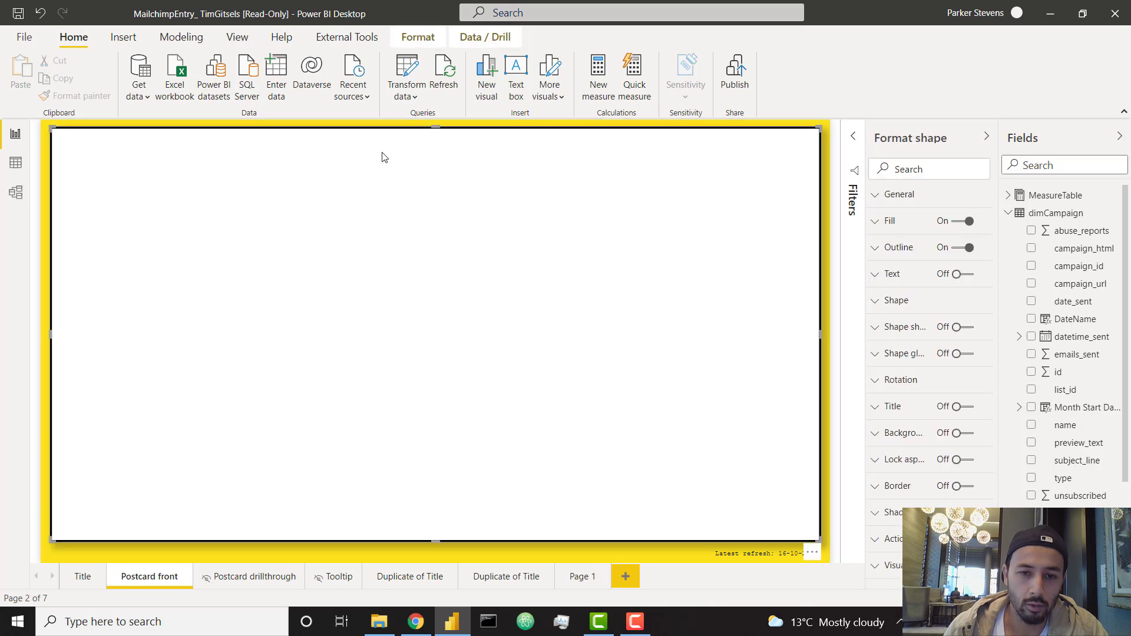
left_click(383, 126)
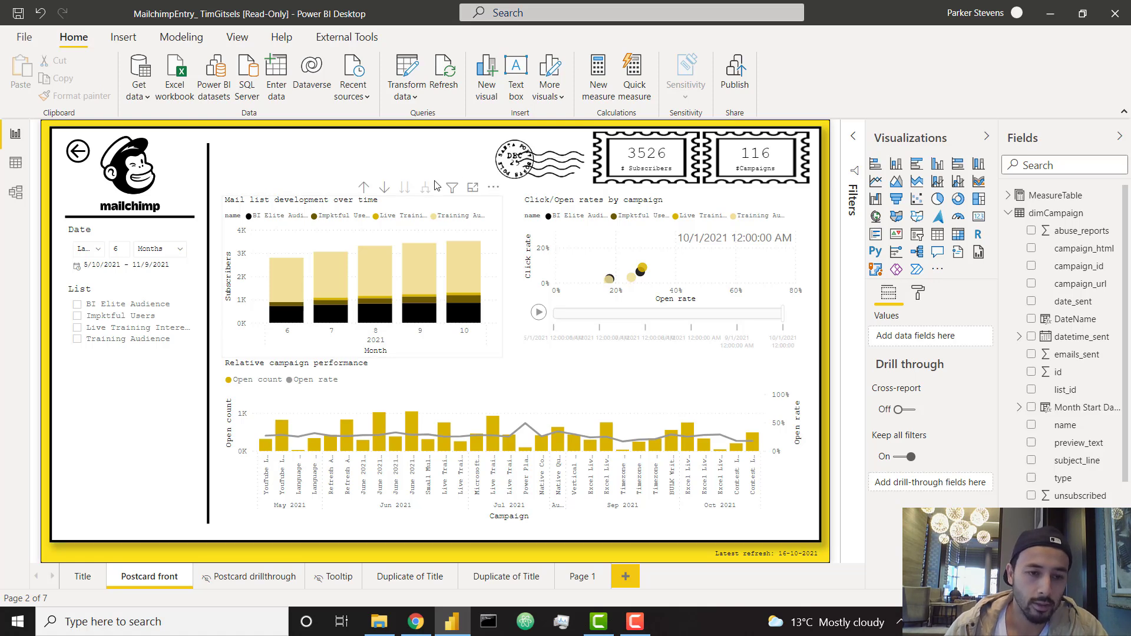
- Set the Date slicer to Last 12 Months, covering 11/10/2020 – 11/9/2021
left_click(97, 248)
left_click(98, 249)
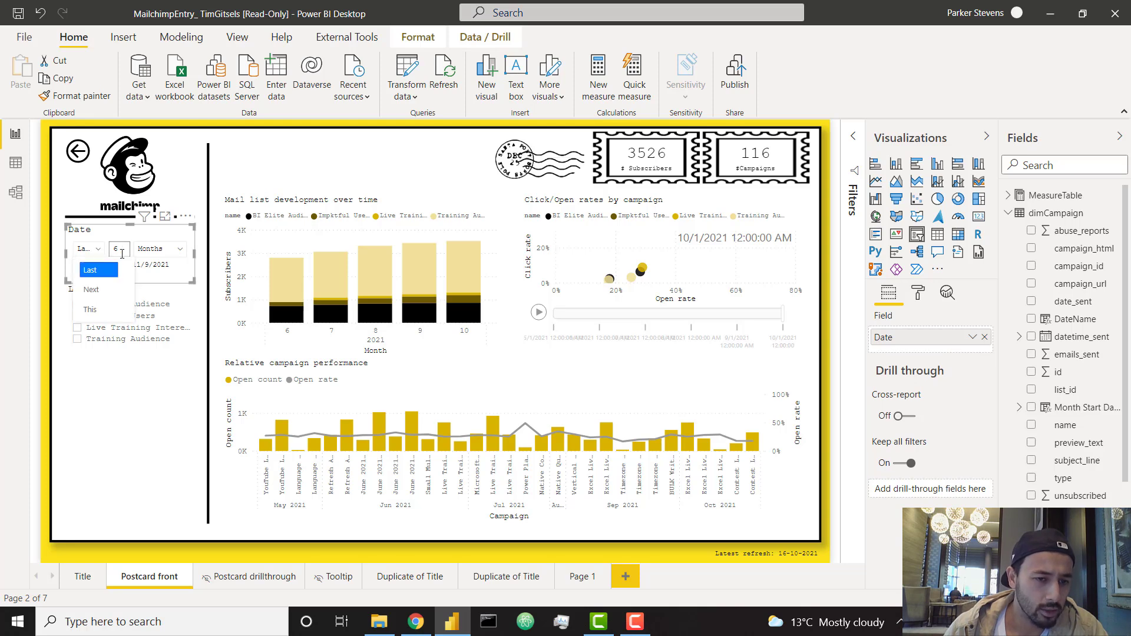
left_click(120, 249)
left_click(157, 254)
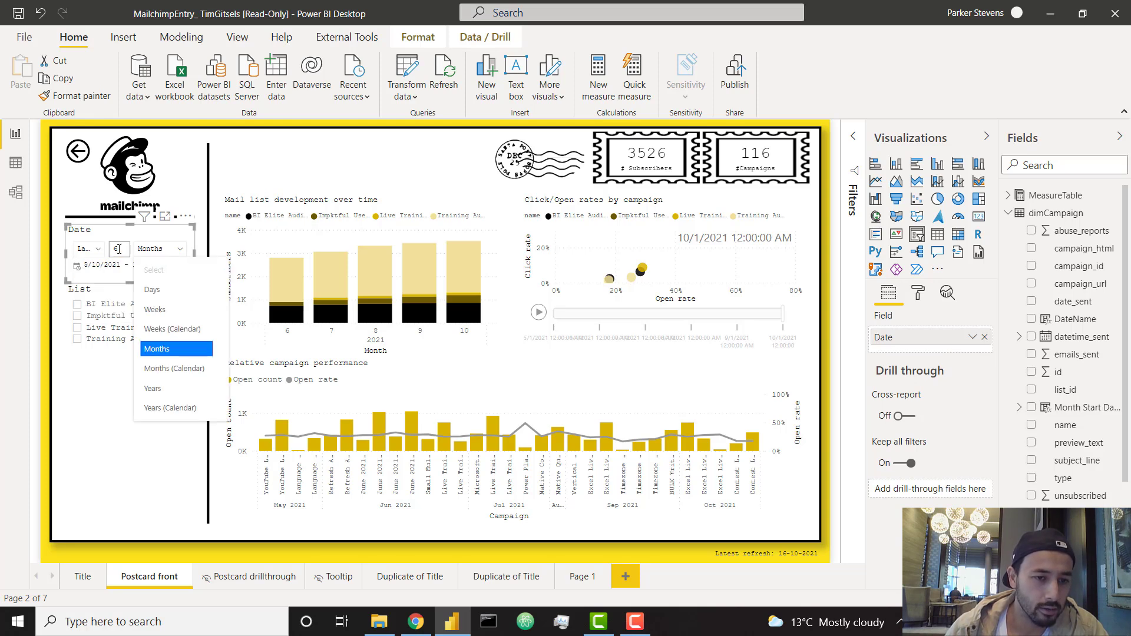
left_click(117, 250)
left_click(90, 253)
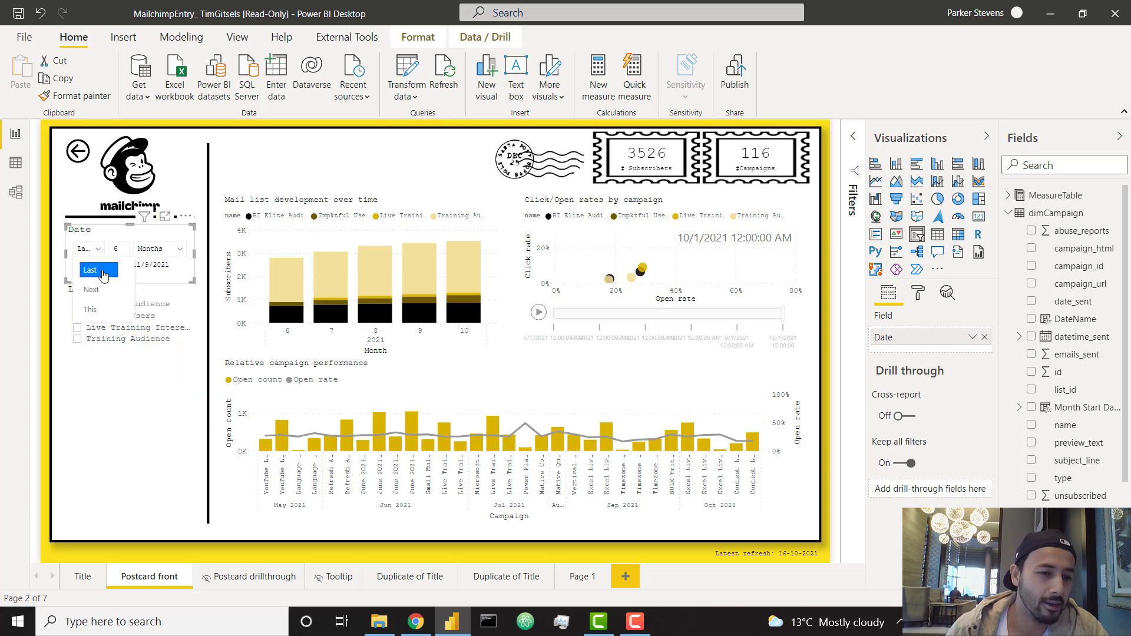
left_click(101, 272)
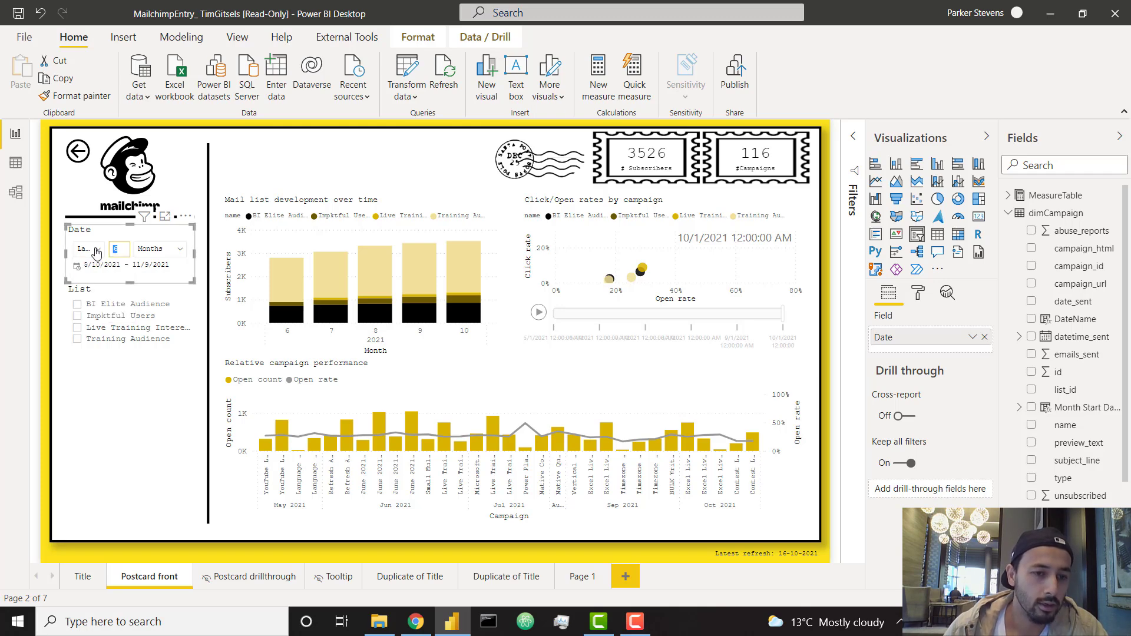
key("Return")
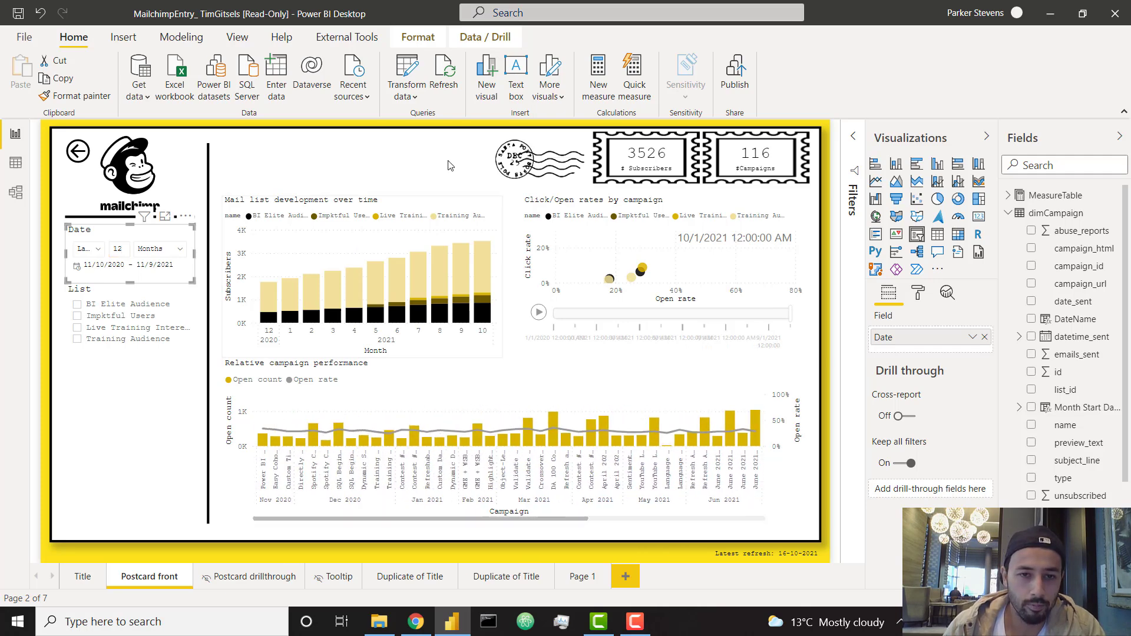
- In Power Query Editor, preview automations, campaign_email_activity, campaign_sent_to, impktful_heartbeat, industry_stats and performance_24hr
left_click(412, 66)
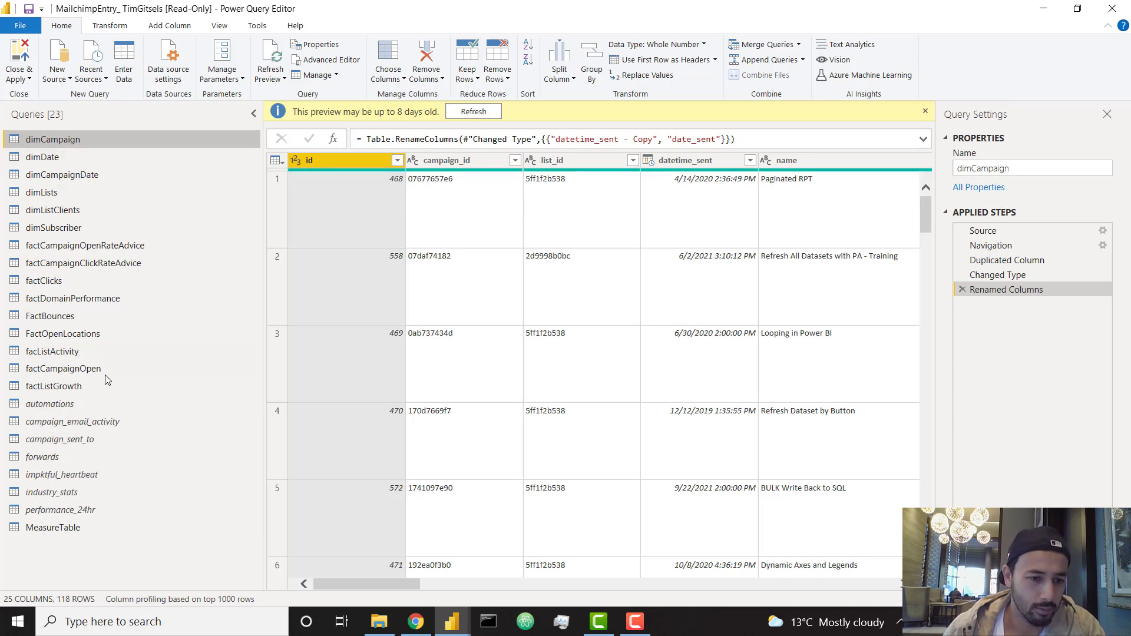
left_click(103, 405)
left_click(98, 422)
left_click(74, 439)
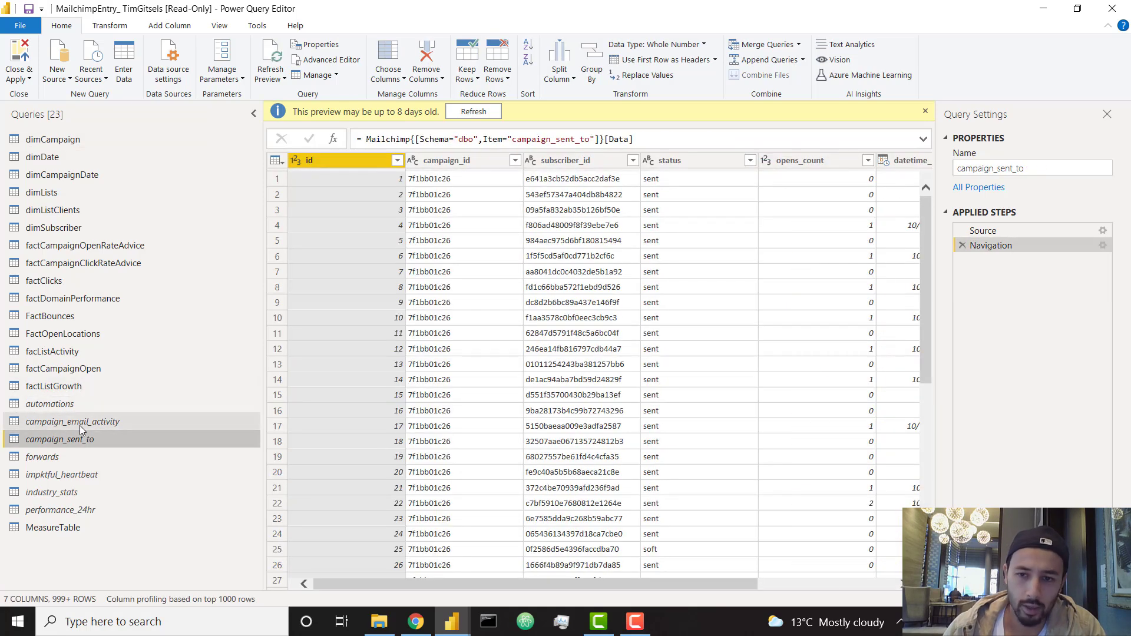
left_click(69, 475)
left_click(66, 493)
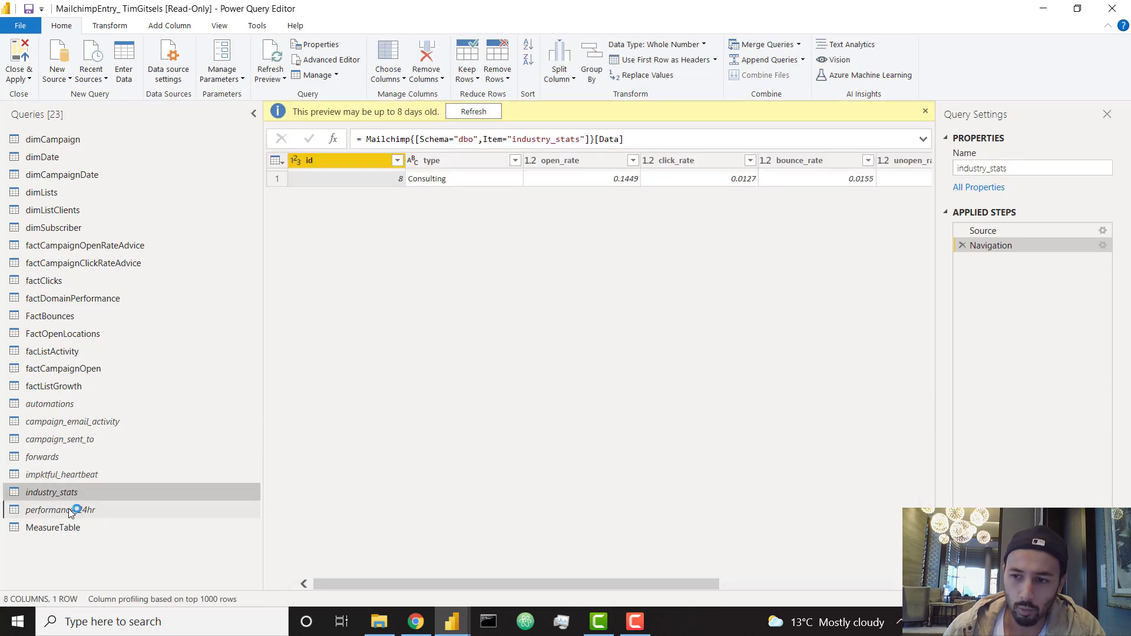
left_click(68, 510)
- Inspect MeasureTable's Source, Changed Type and Removed Columns steps without entering data, then Close & Apply
left_click(69, 527)
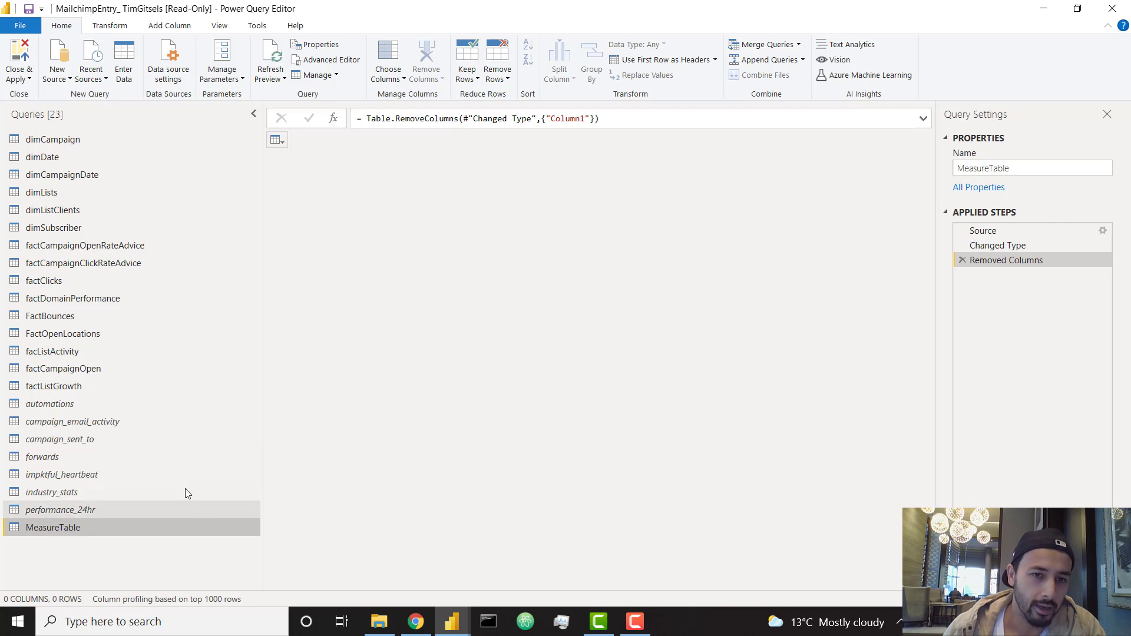
left_click(1007, 230)
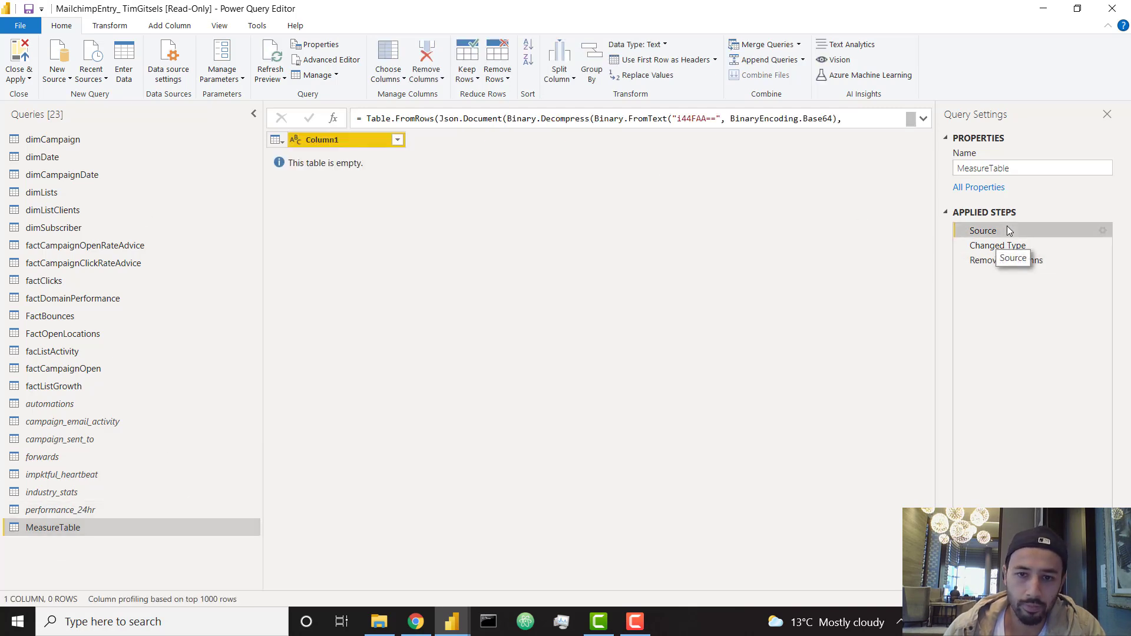
left_click(124, 66)
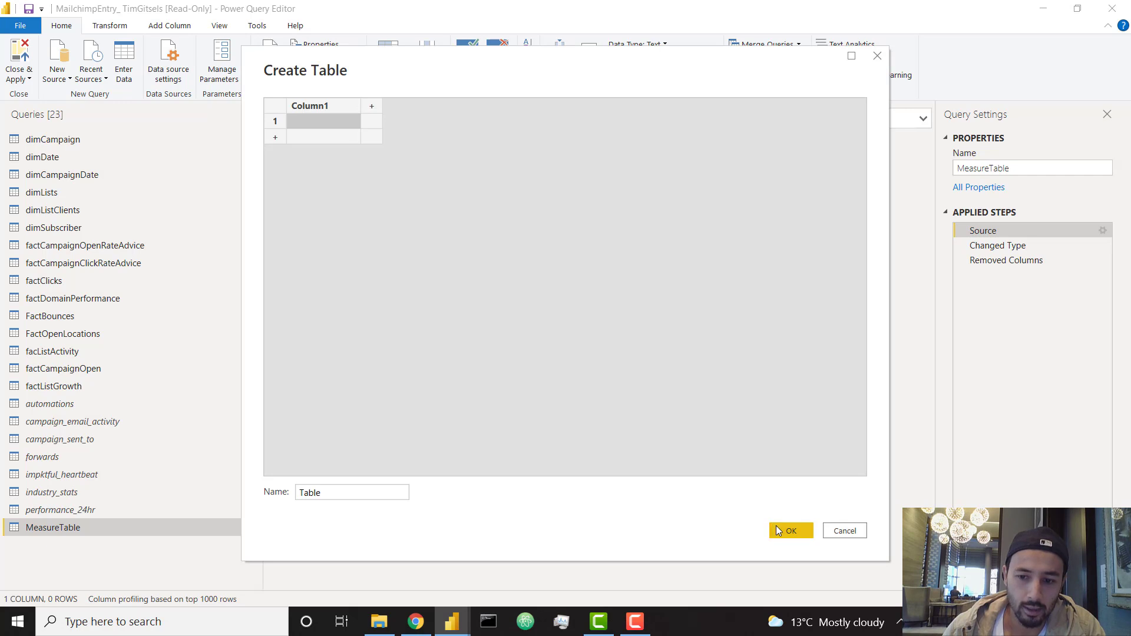
left_click(851, 535)
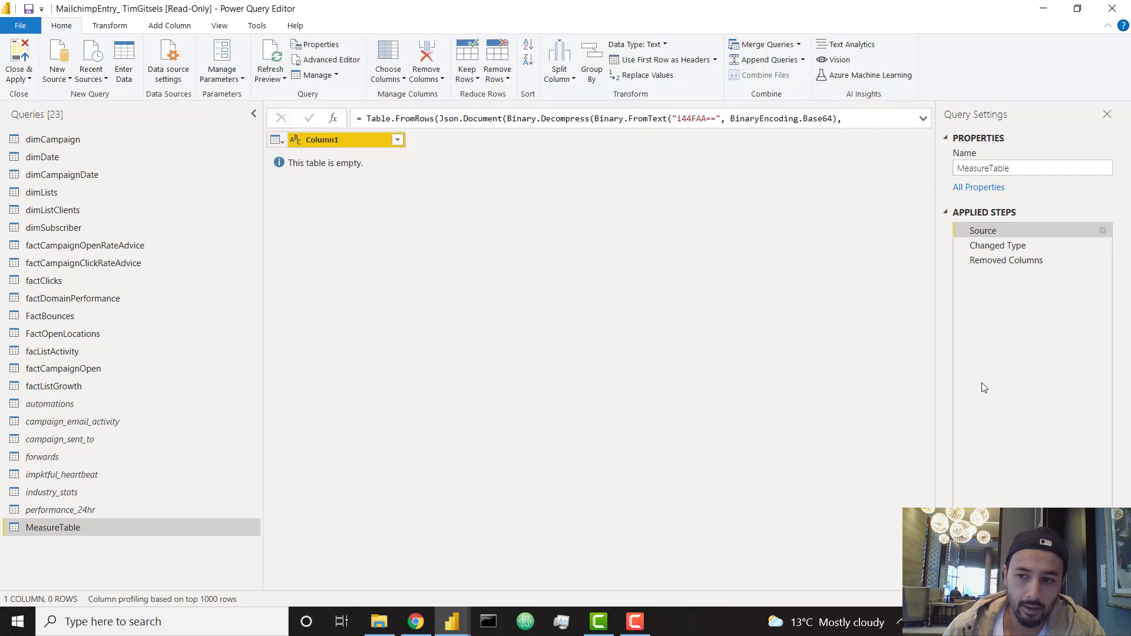
left_click(1018, 246)
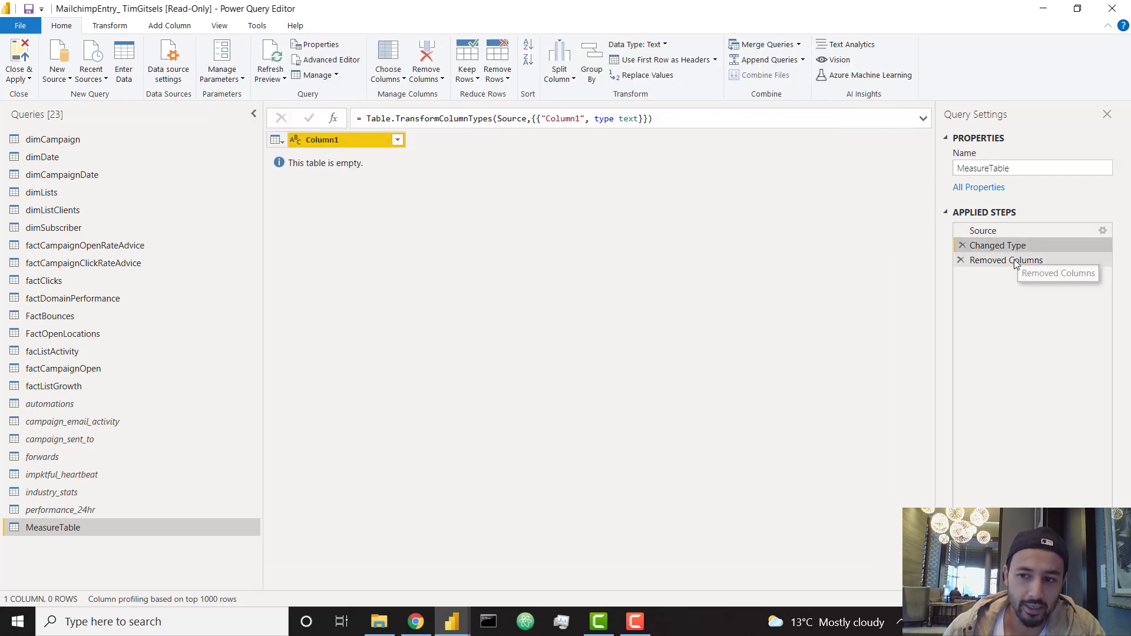
left_click(1013, 259)
left_click(29, 64)
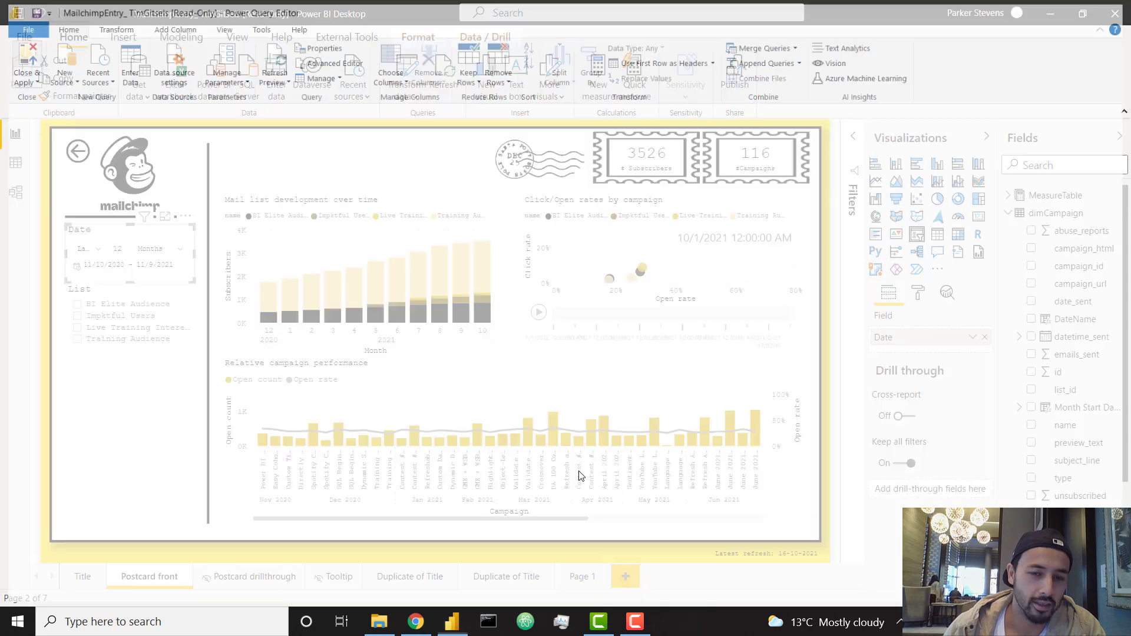
- Expand MeasureTable to list measures like CampaignCount, LatestRefresh and Top1Domain, then show the Modeling ribbon
left_click(1008, 195)
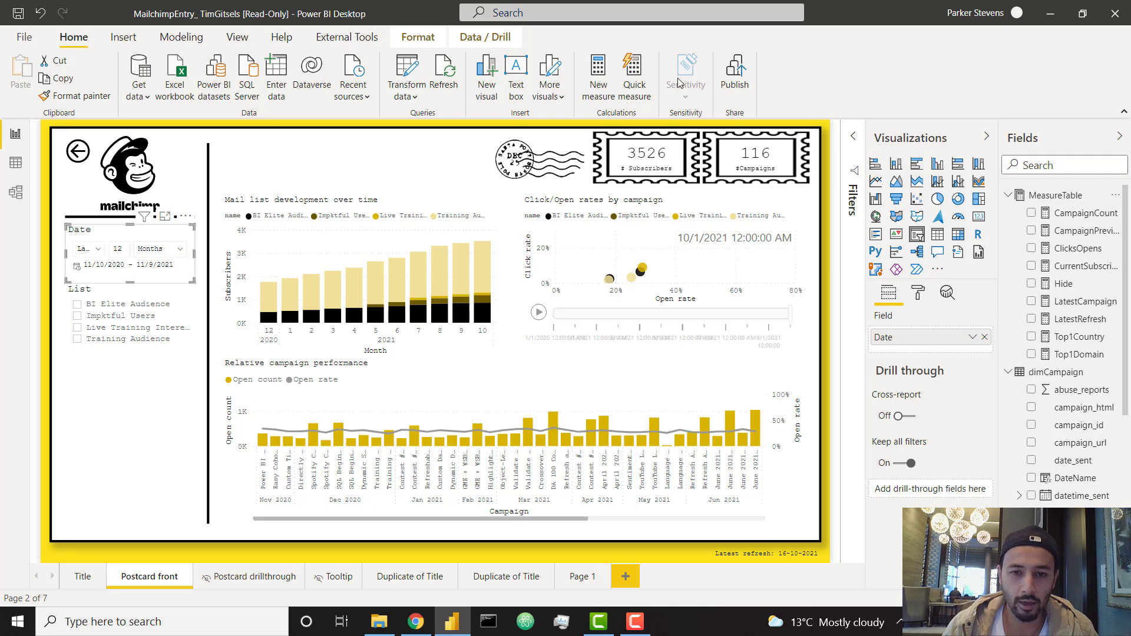
left_click(164, 40)
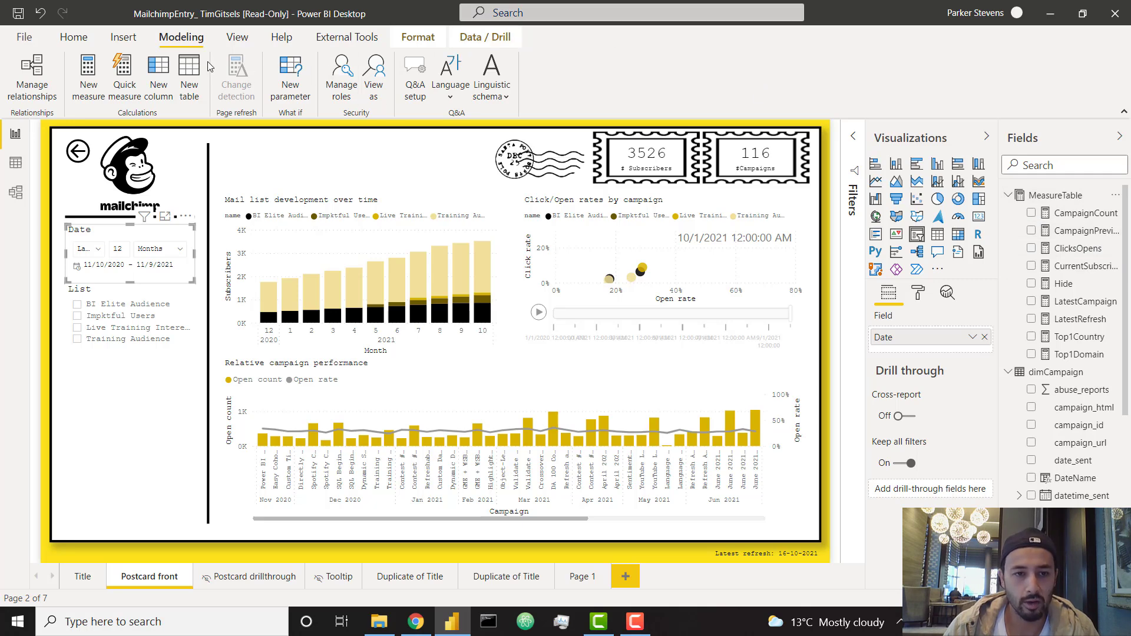
- Create the calculated table Measures = {BLANK()}, then collapse and select MeasureTable in the field list
left_click(400, 87)
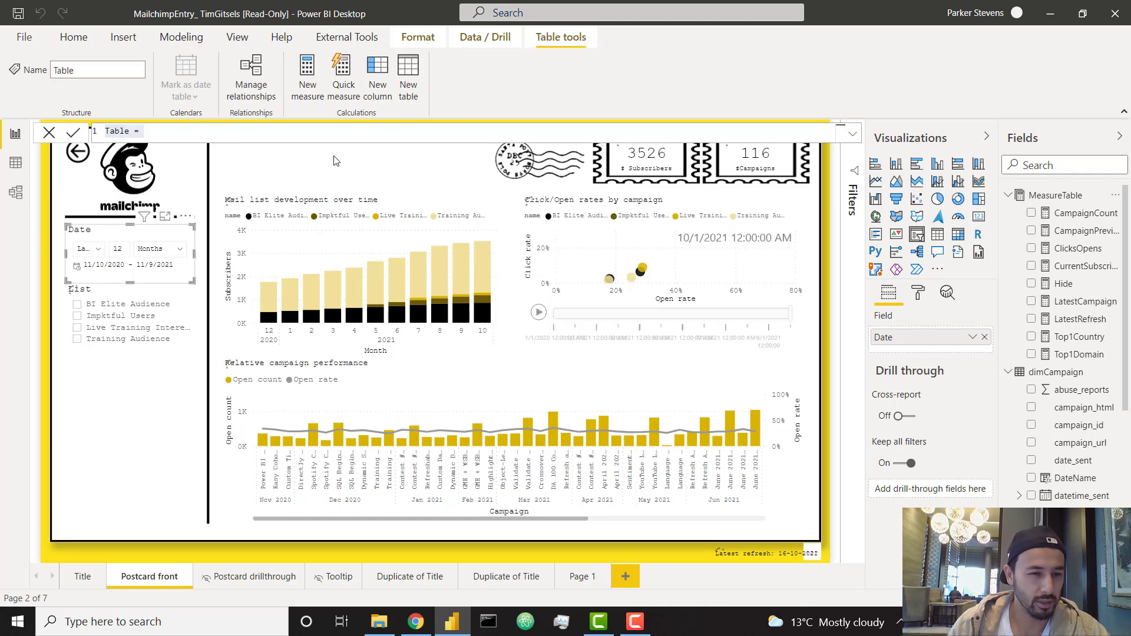
key("BackSpace")
type("[]")
type(" Measures")
key("BackSpace")
type("= ")
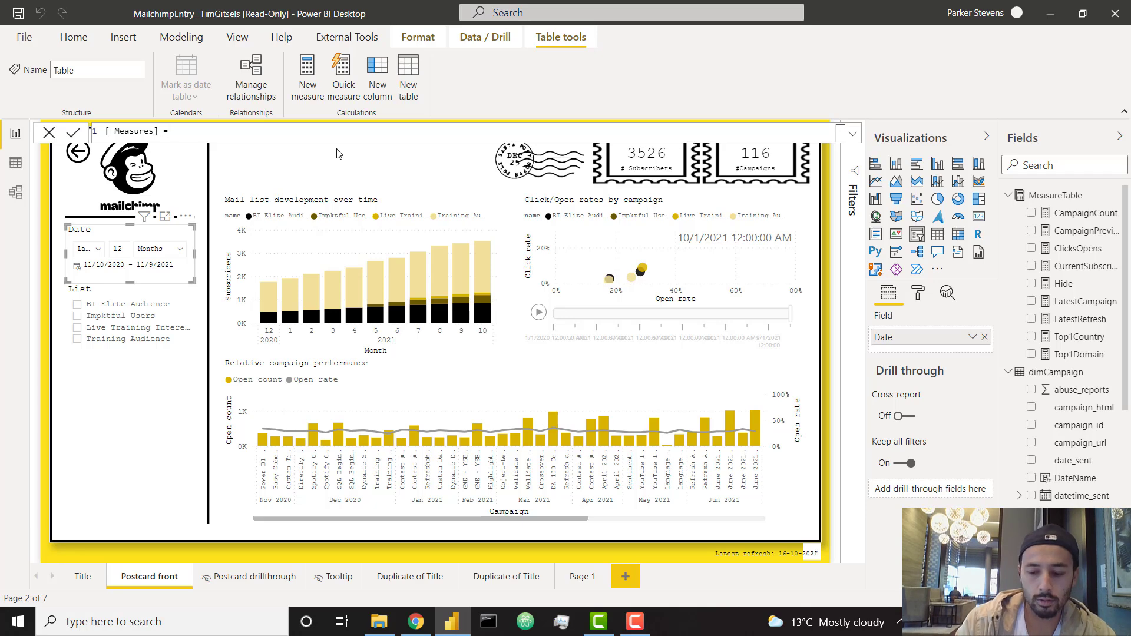
type("{}")
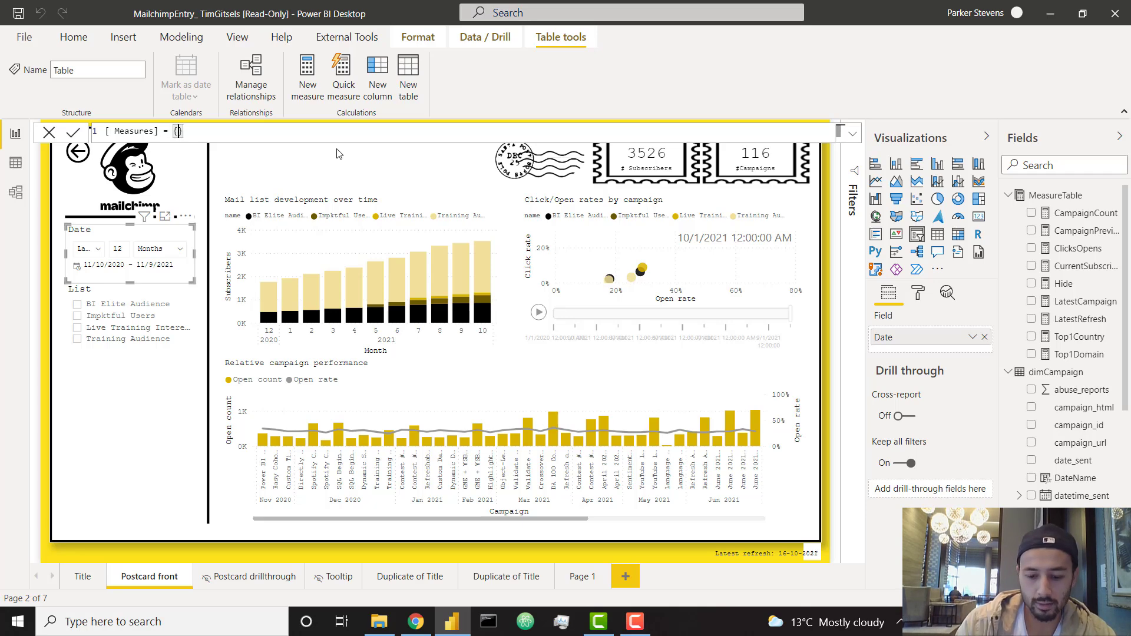
type("BLANK()")
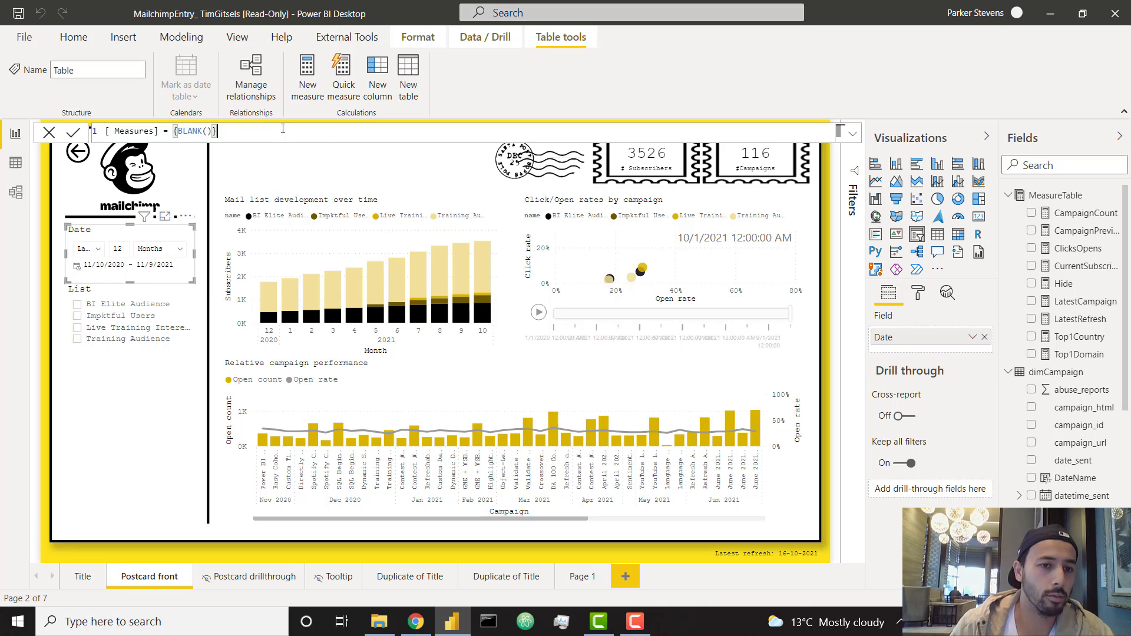
key("Right")
left_click(111, 130)
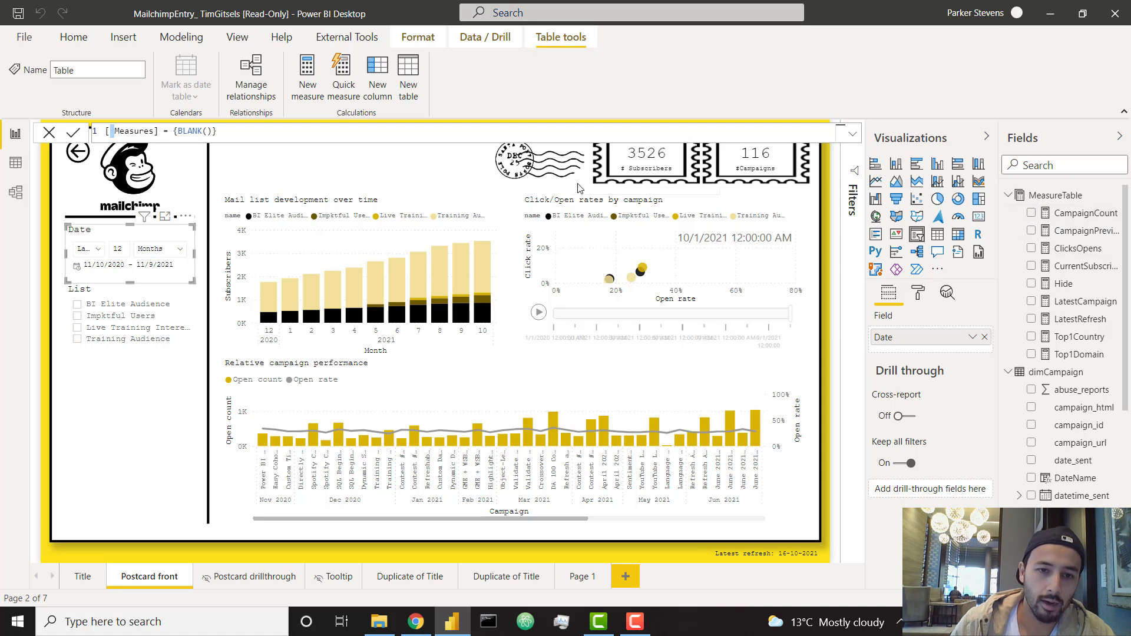
left_click(496, 132)
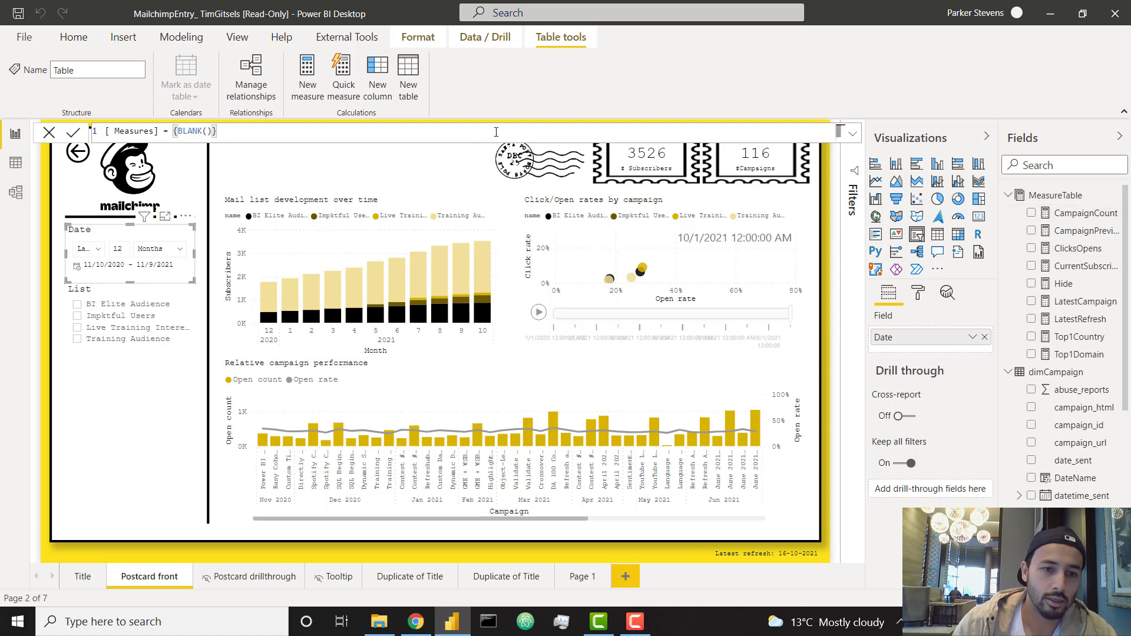
key("Return")
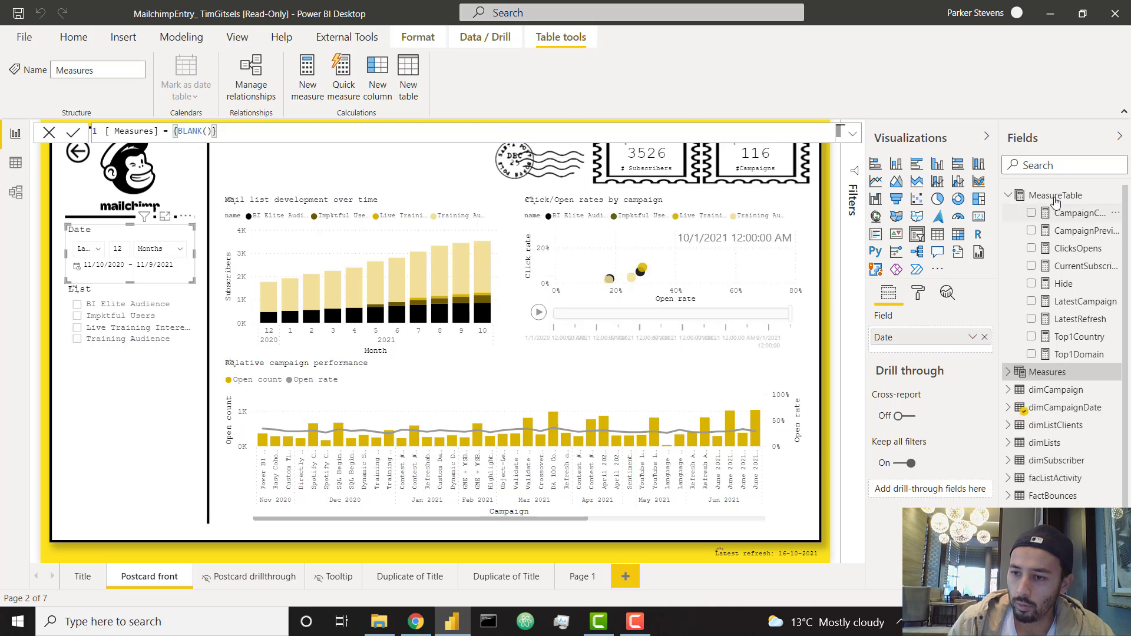
left_click(1008, 196)
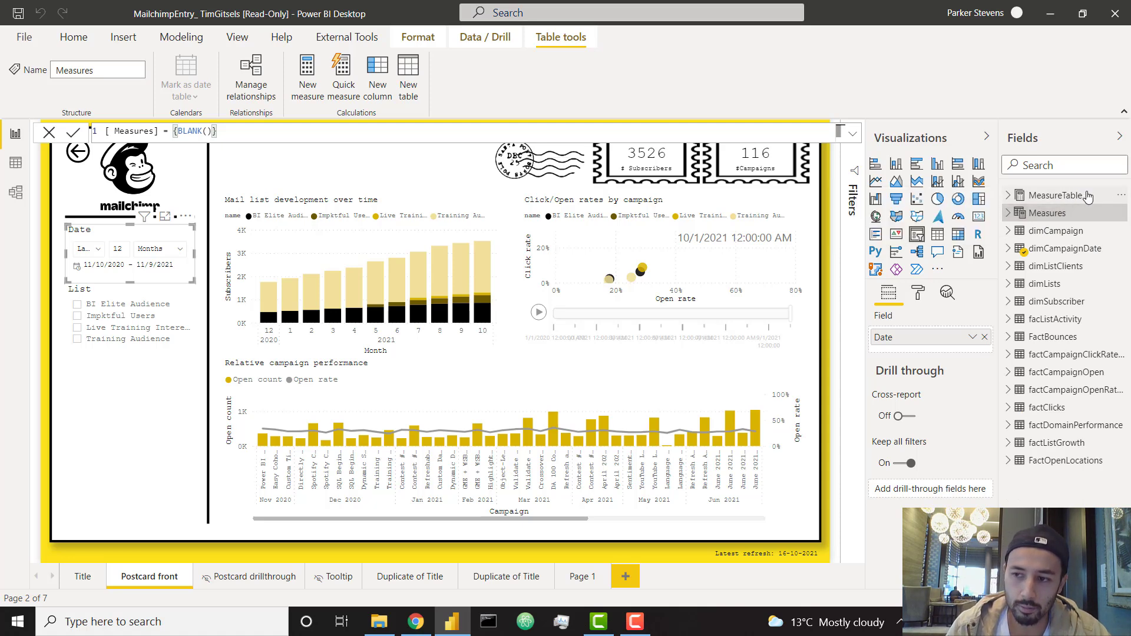
left_click(1048, 200)
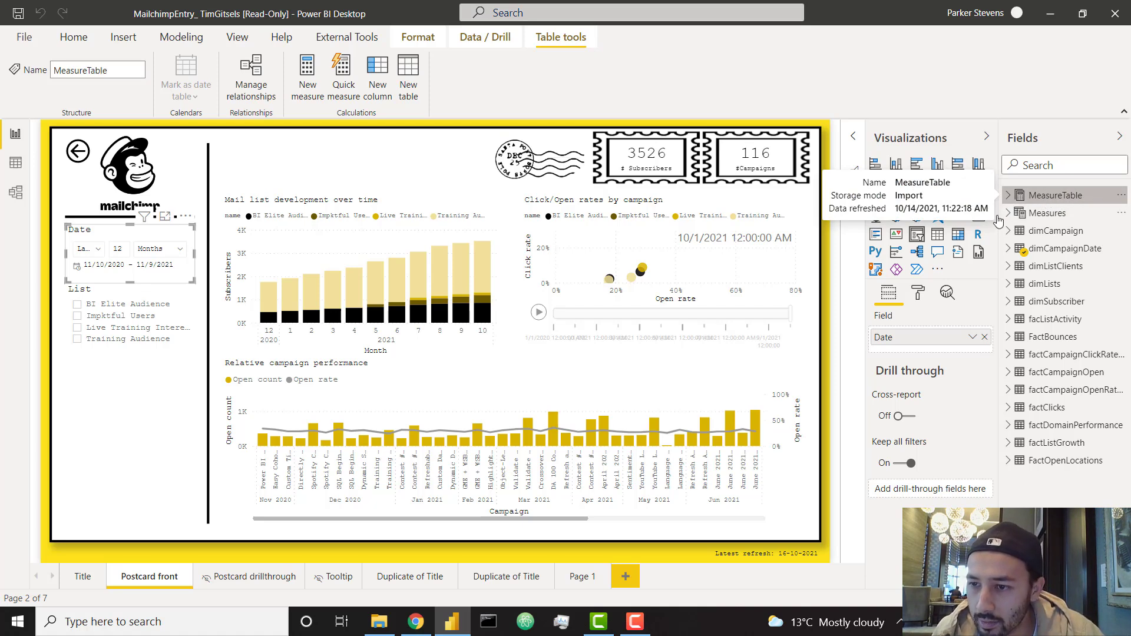
left_click(73, 36)
left_click(397, 75)
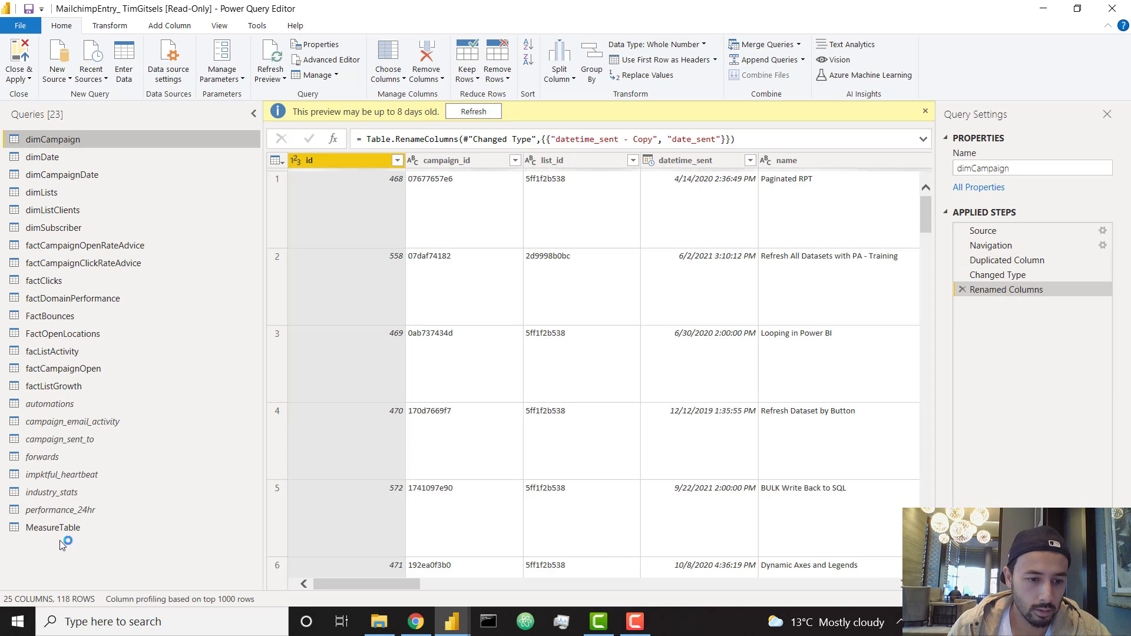
left_click(62, 527)
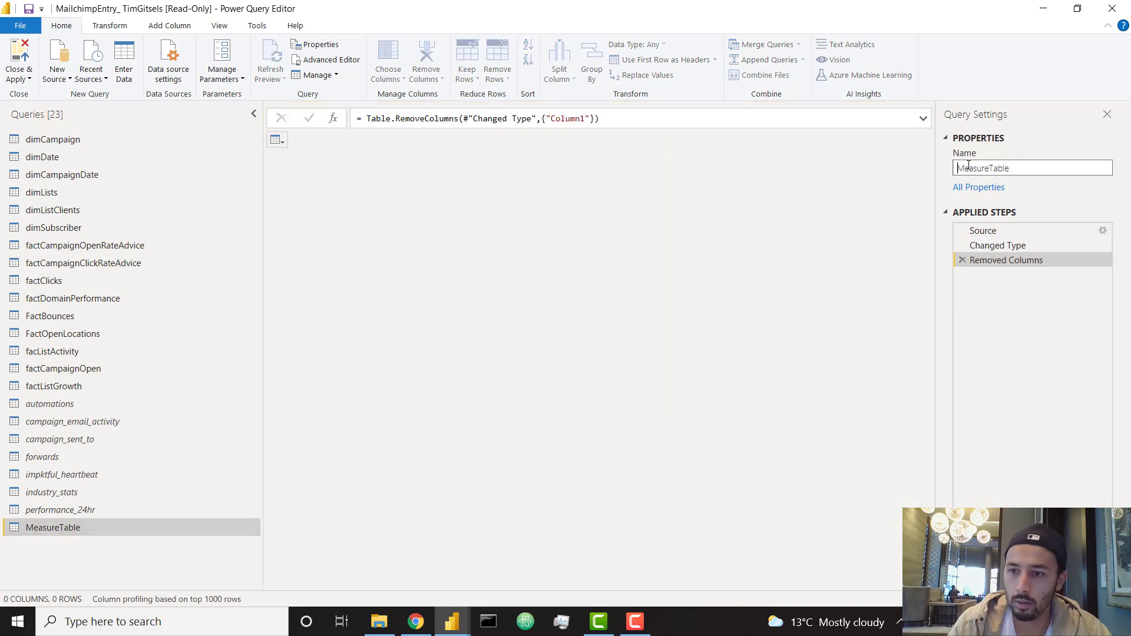
left_click(1020, 235)
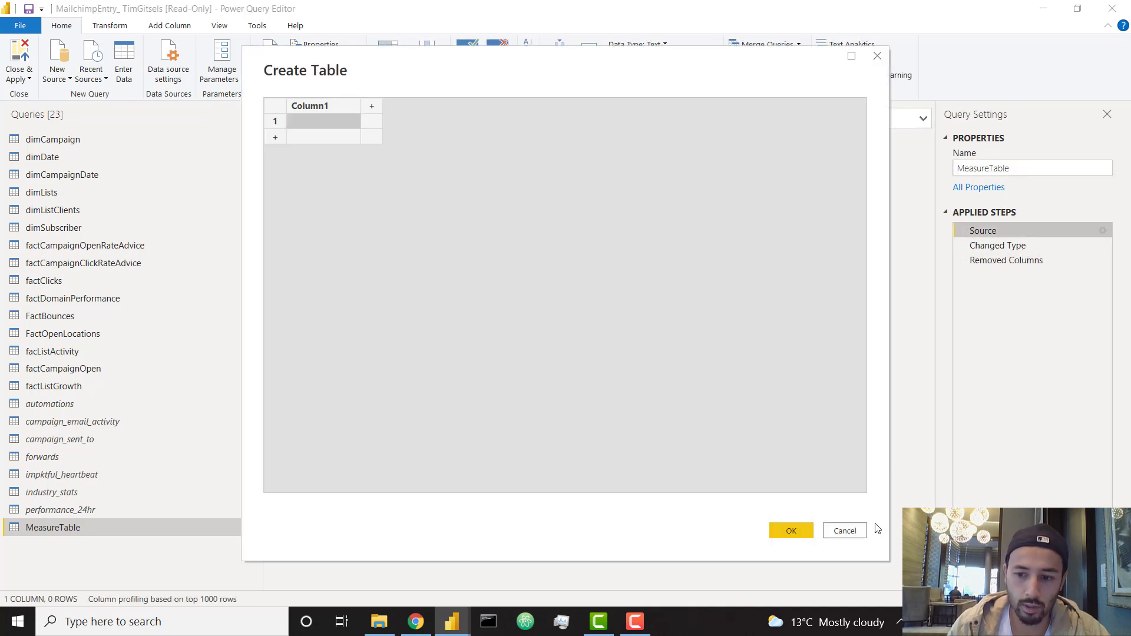
left_click(864, 531)
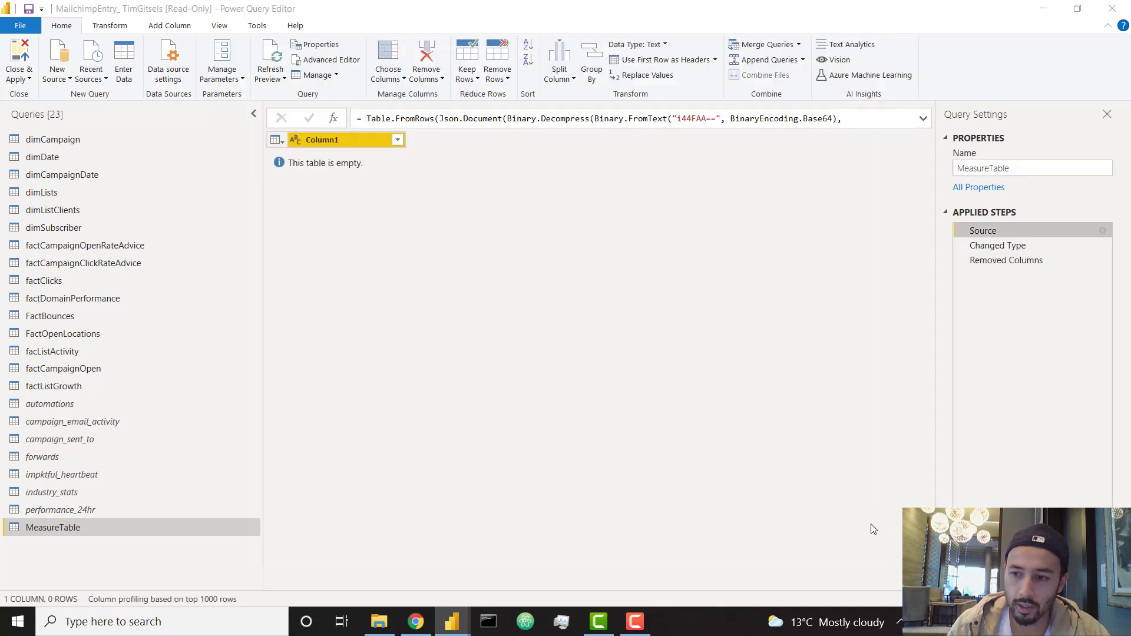
left_click(1009, 256)
left_click(452, 622)
left_click(426, 561)
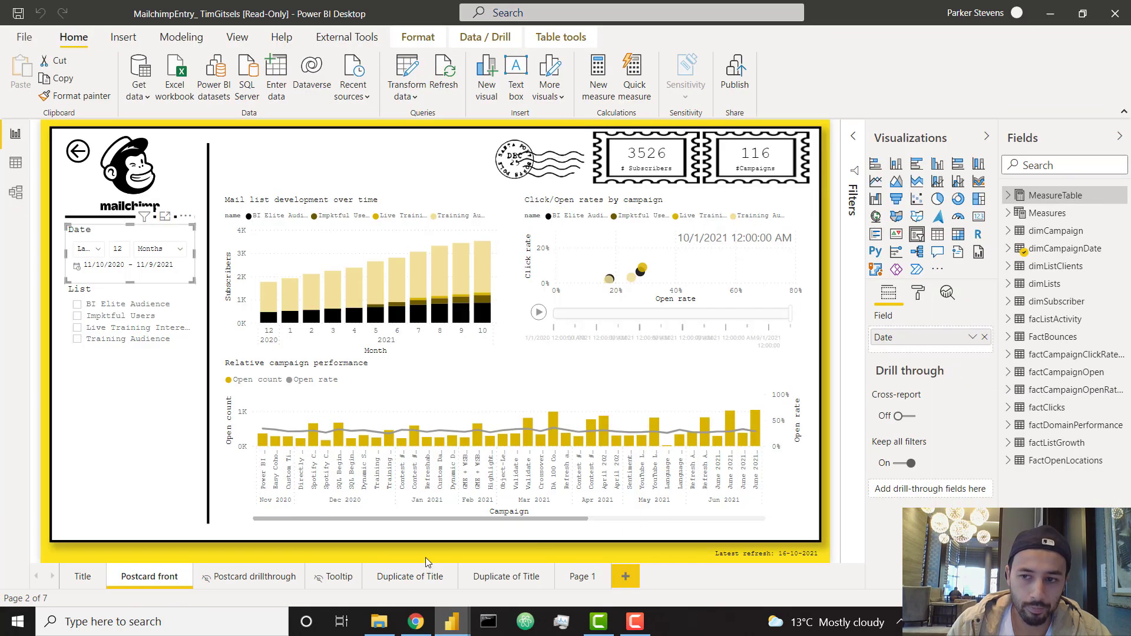
left_click(1038, 214)
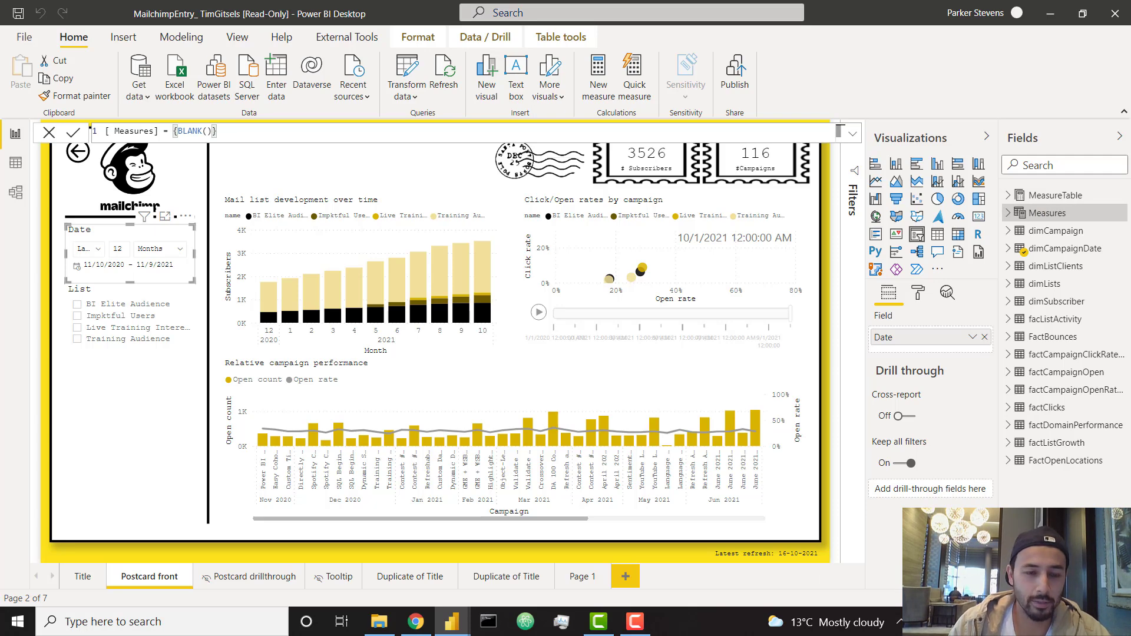
left_click(837, 345)
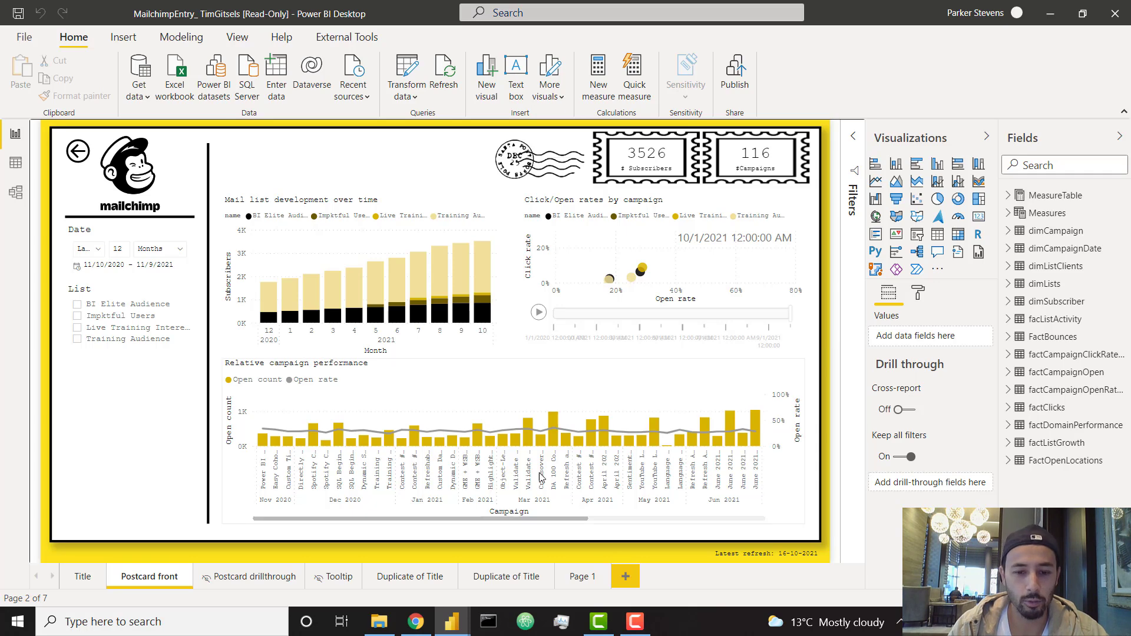
- Return to the Title page tab showing the envelope design and return-address block
left_click(88, 577)
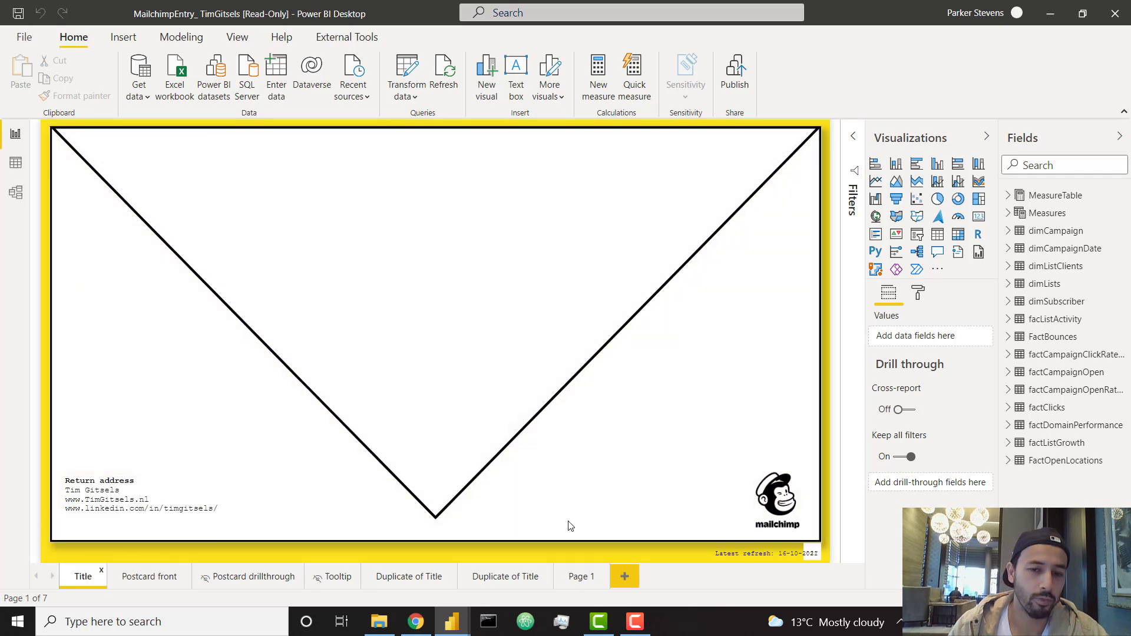